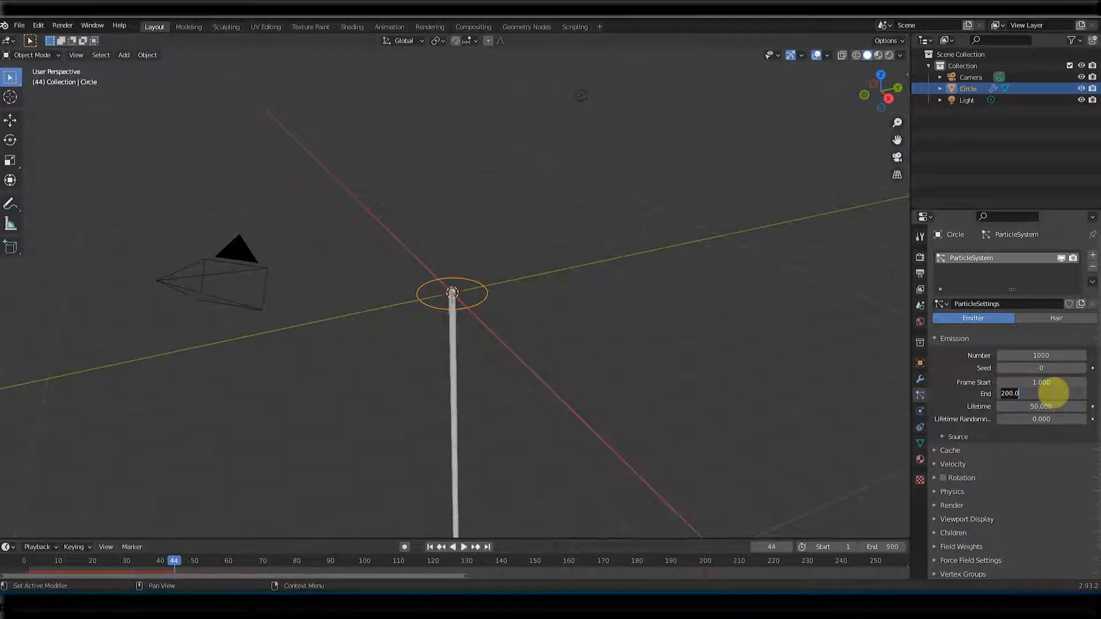
# Set the particle system's emission end frame to 500 and play the animation
pyautogui.press('Return')
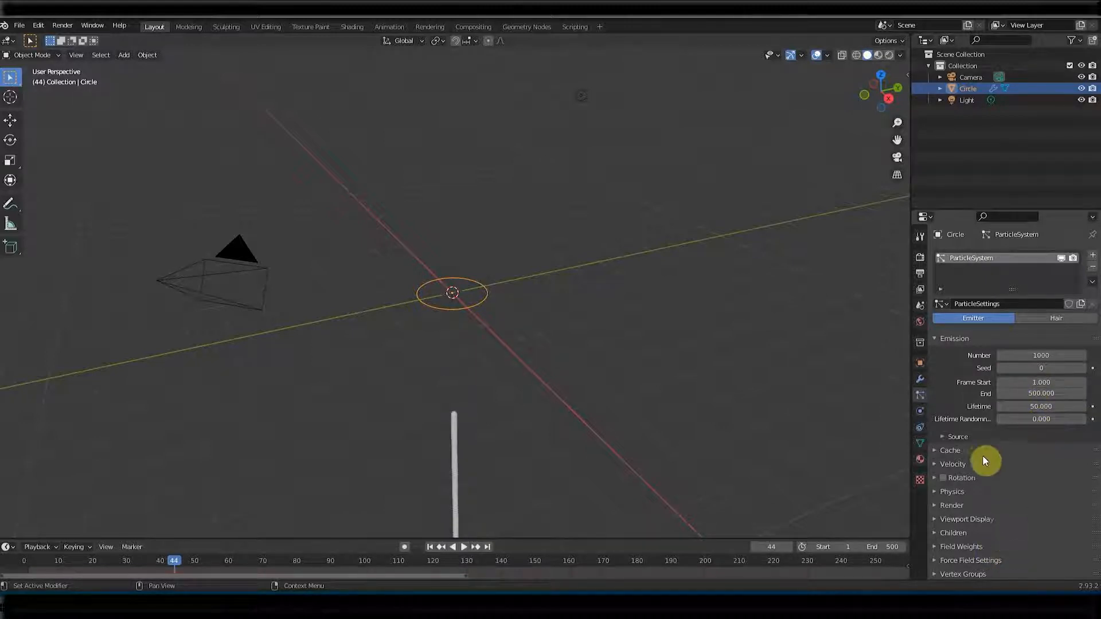
pyautogui.scroll(-1, 1010, 459)
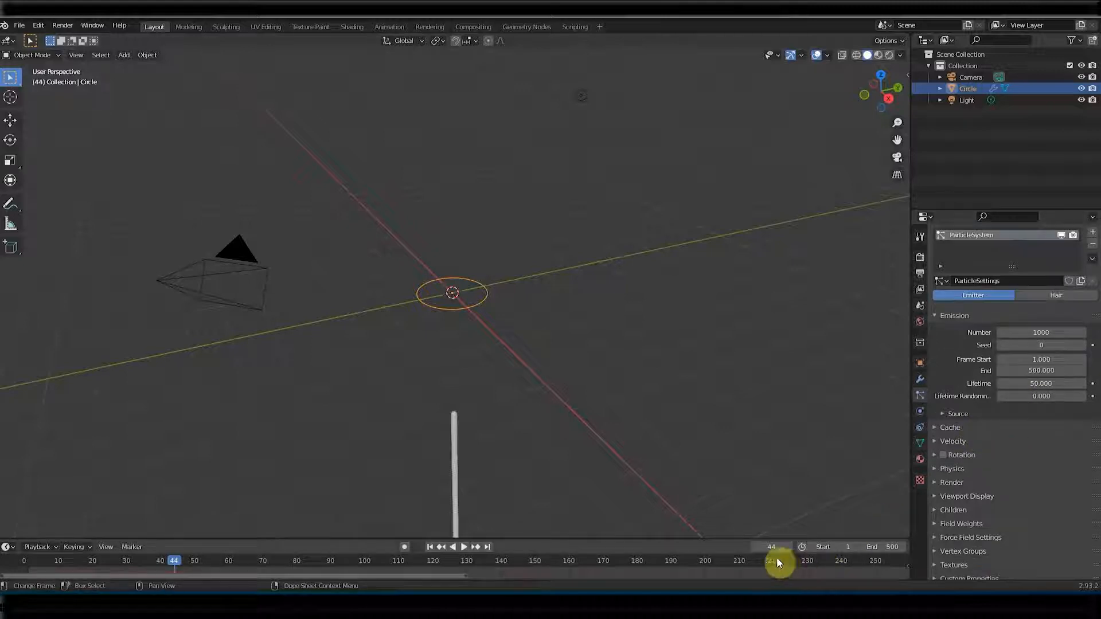
pyautogui.click(463, 546)
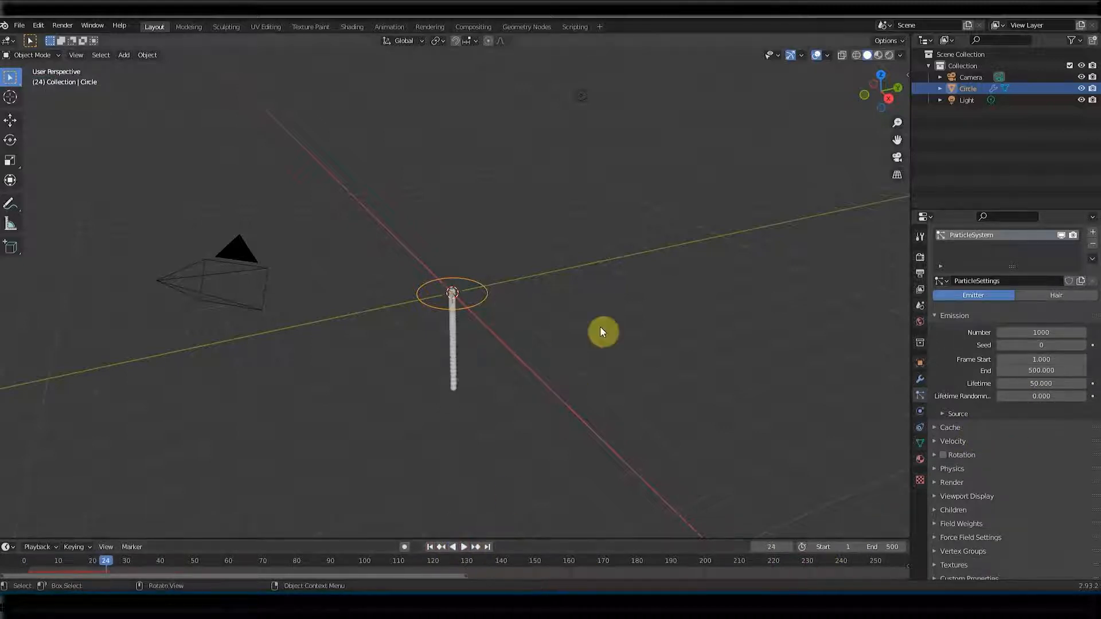
# Set the particle source to emit from vertices and preview the simulation from the first frame
pyautogui.click(955, 415)
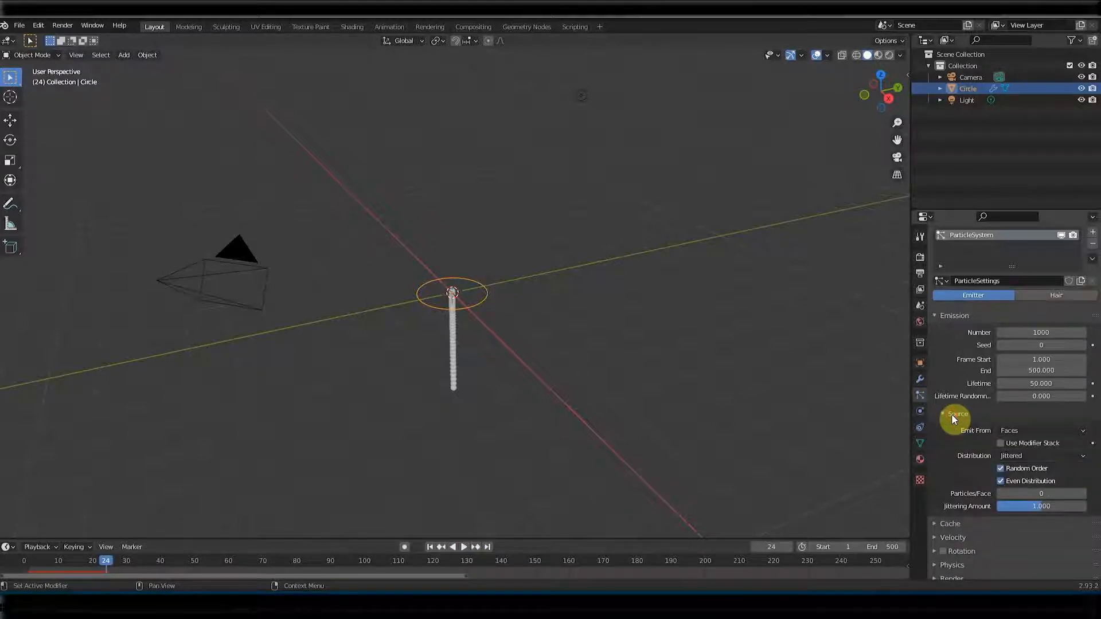
pyautogui.click(998, 437)
pyautogui.click(1024, 449)
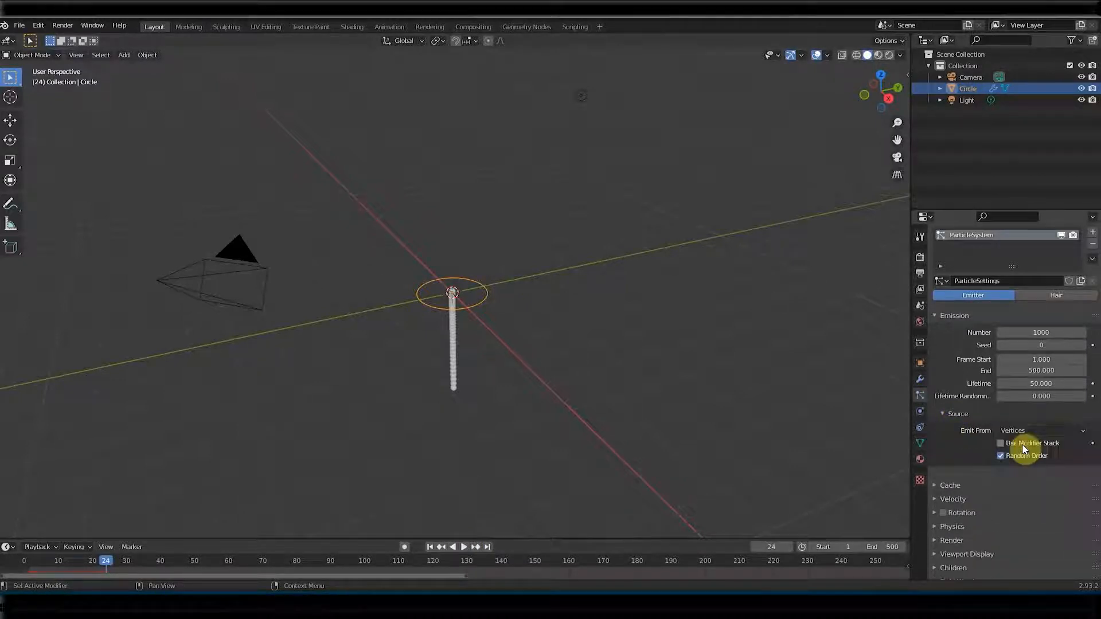
pyautogui.click(430, 547)
pyautogui.click(464, 547)
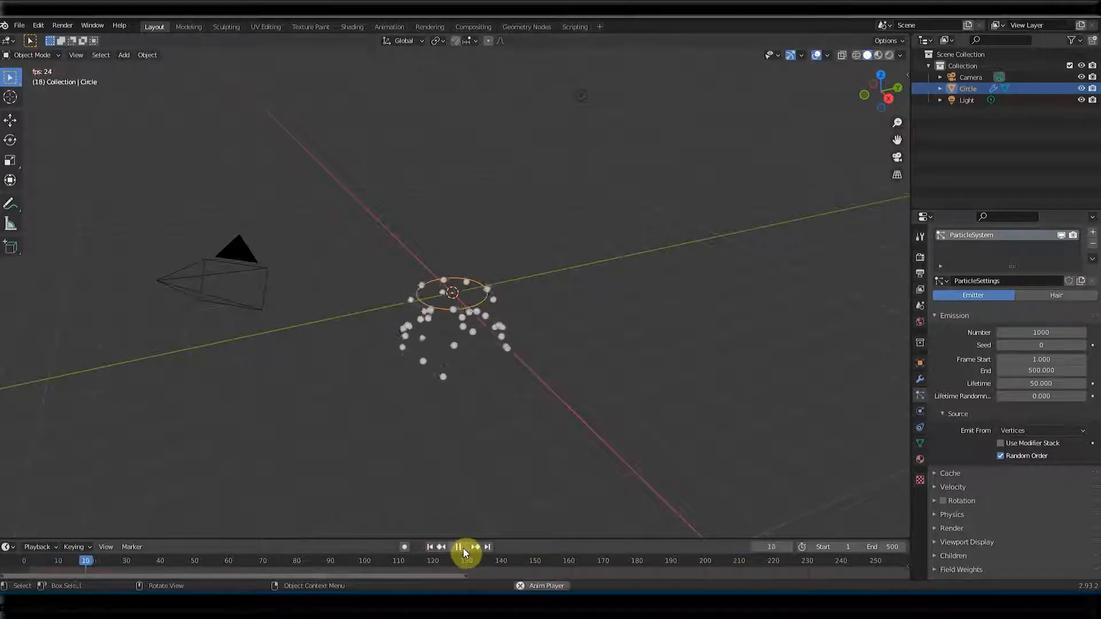
pyautogui.click(462, 547)
# Set the gravity field weight of the circle's particle system to 0
pyautogui.scroll(-2, 1005, 534)
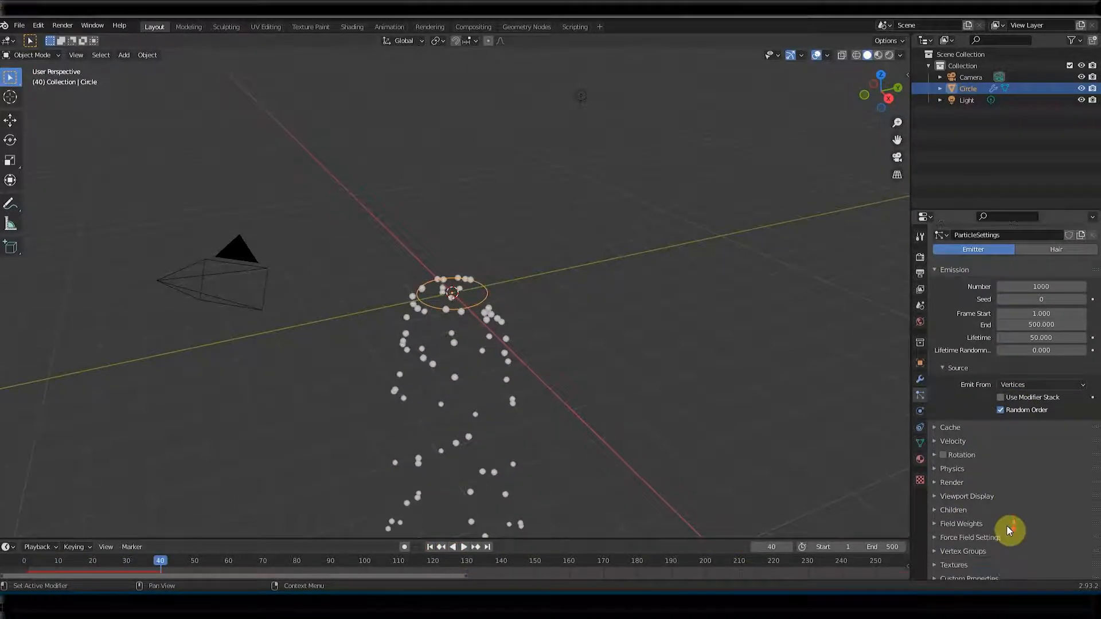
pyautogui.click(996, 536)
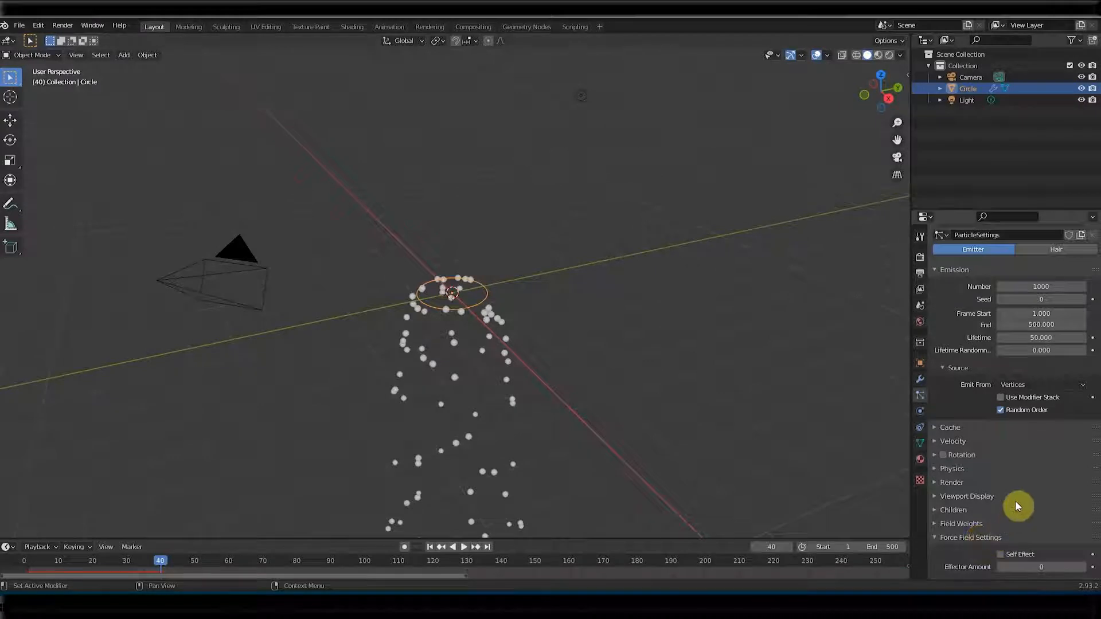
pyautogui.click(945, 538)
pyautogui.click(969, 524)
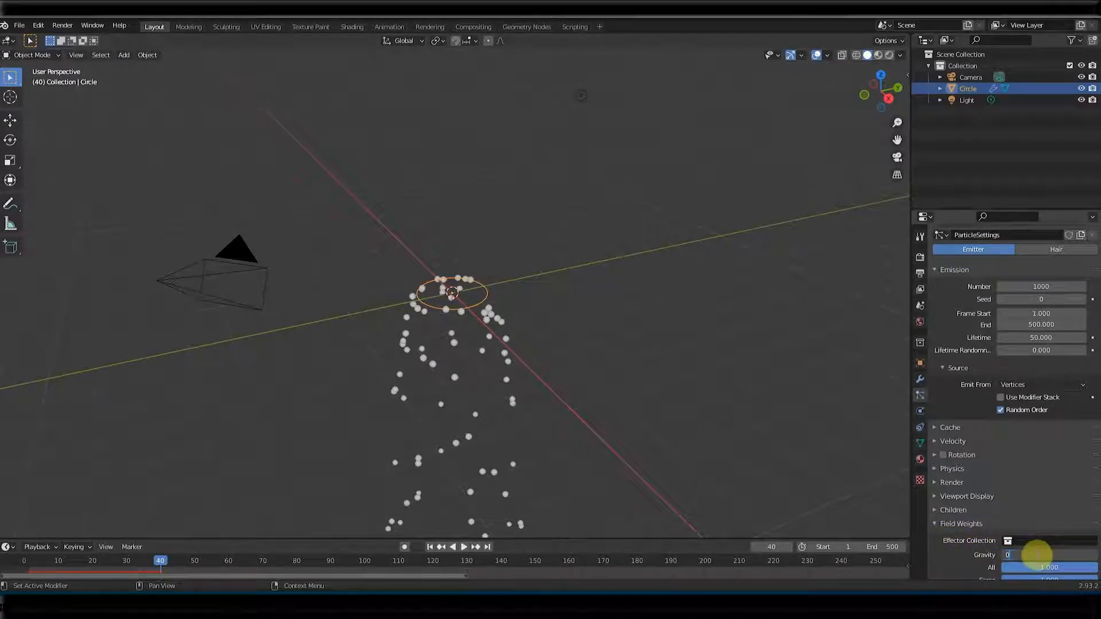
pyautogui.press('Return')
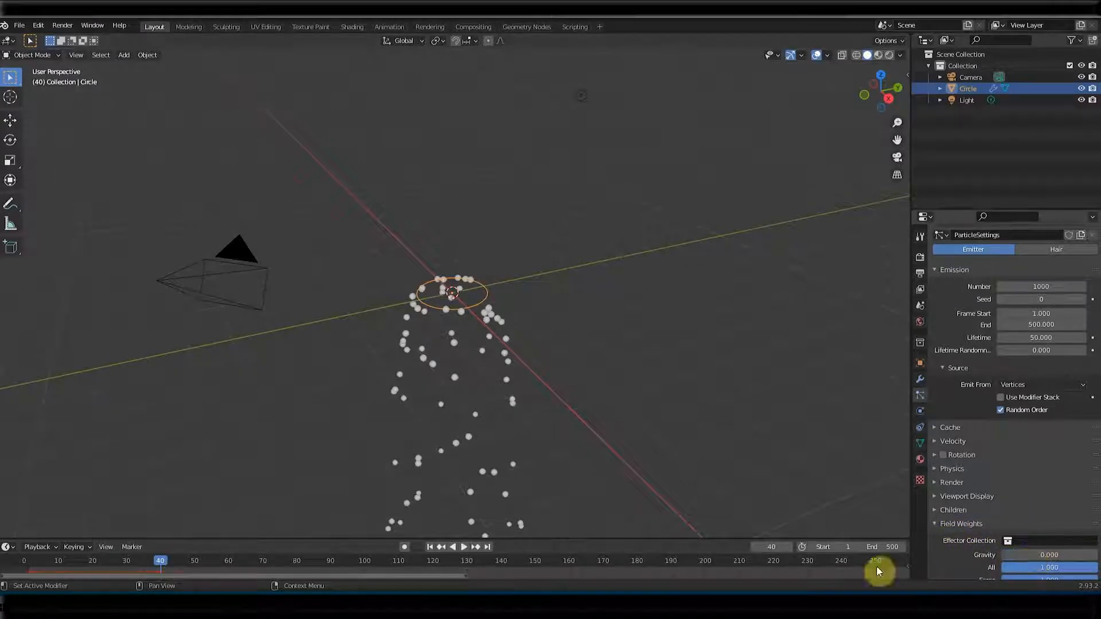
# Set the particle lifetime to 100, preview the simulation, and fit the timeline to the full 500 frames
pyautogui.click(430, 548)
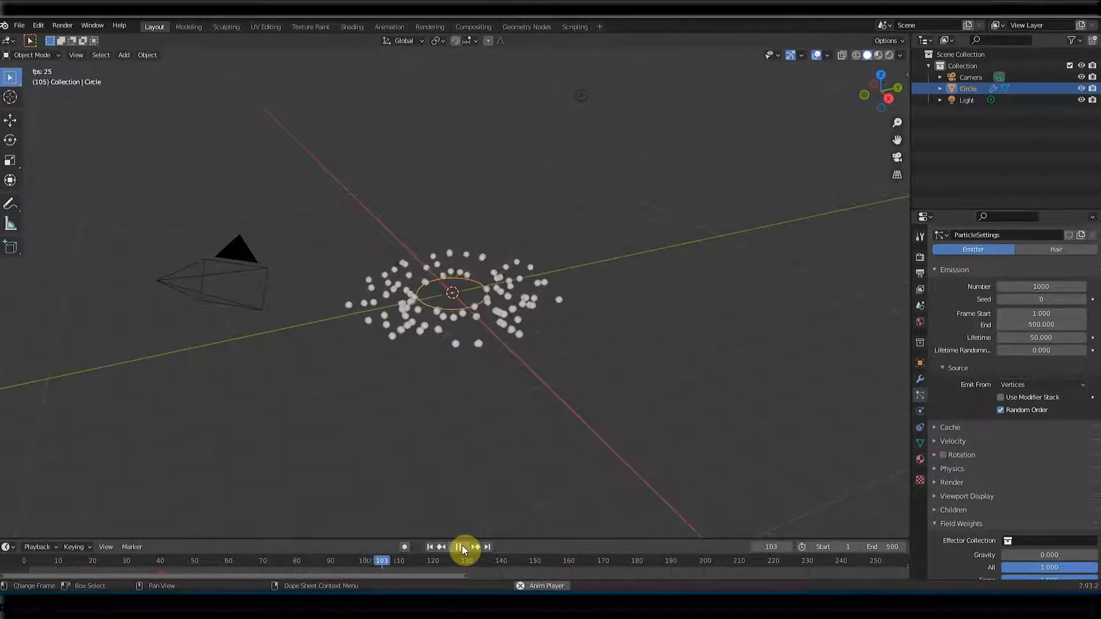
pyautogui.click(463, 547)
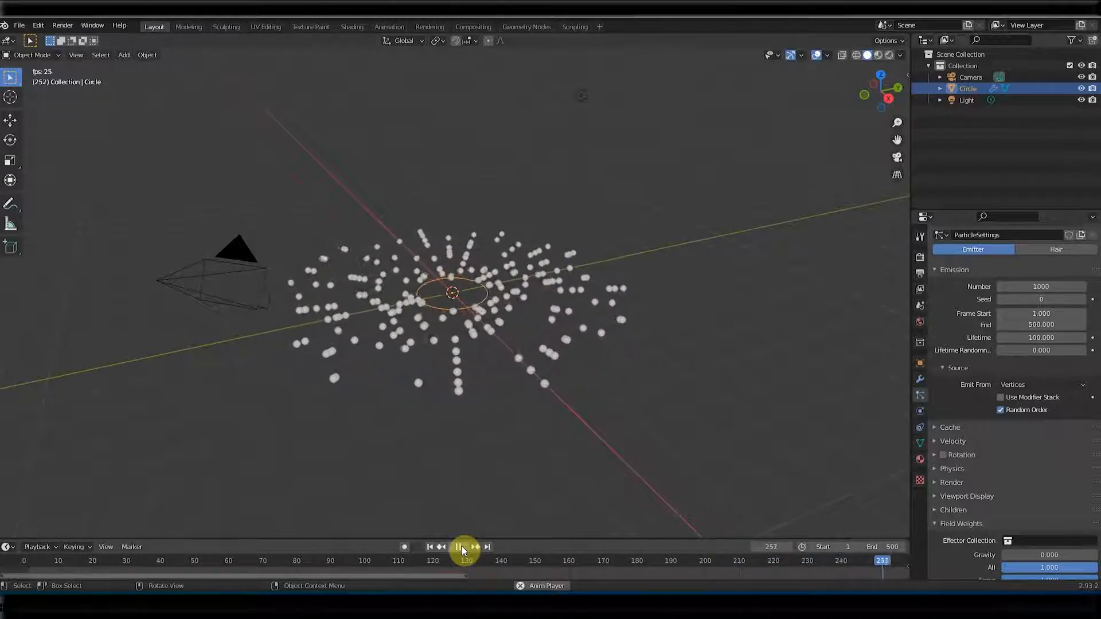
pyautogui.click(460, 547)
pyautogui.moveTo(466, 575); pyautogui.dragTo(919, 602)
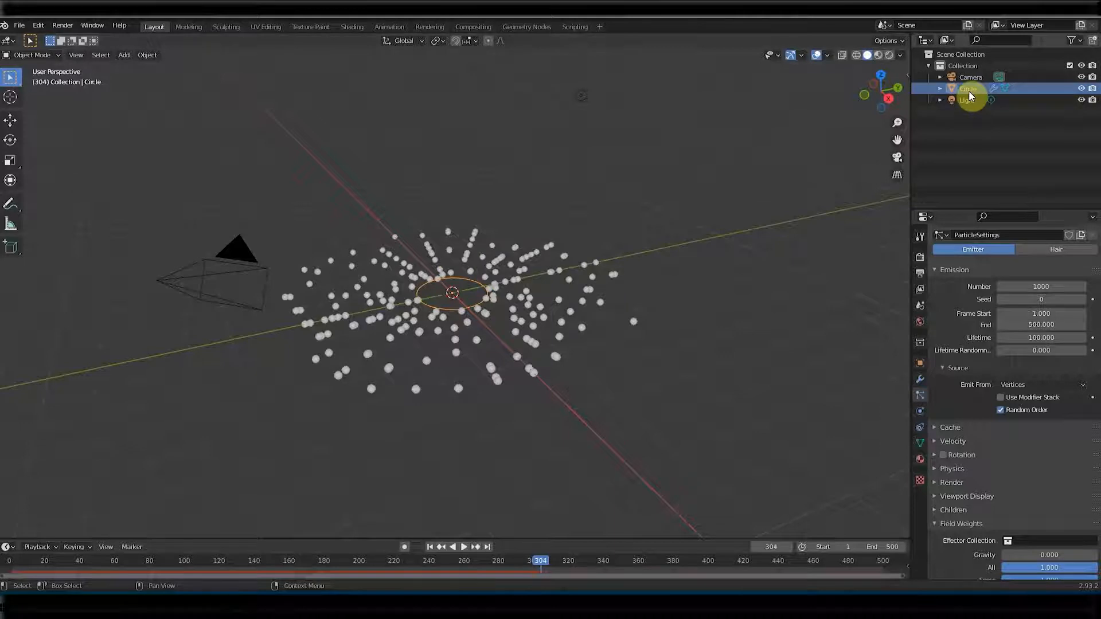
# Add a Turbulence force field to the scene and set its strength to 45
pyautogui.click(123, 55)
pyautogui.moveTo(153, 271)
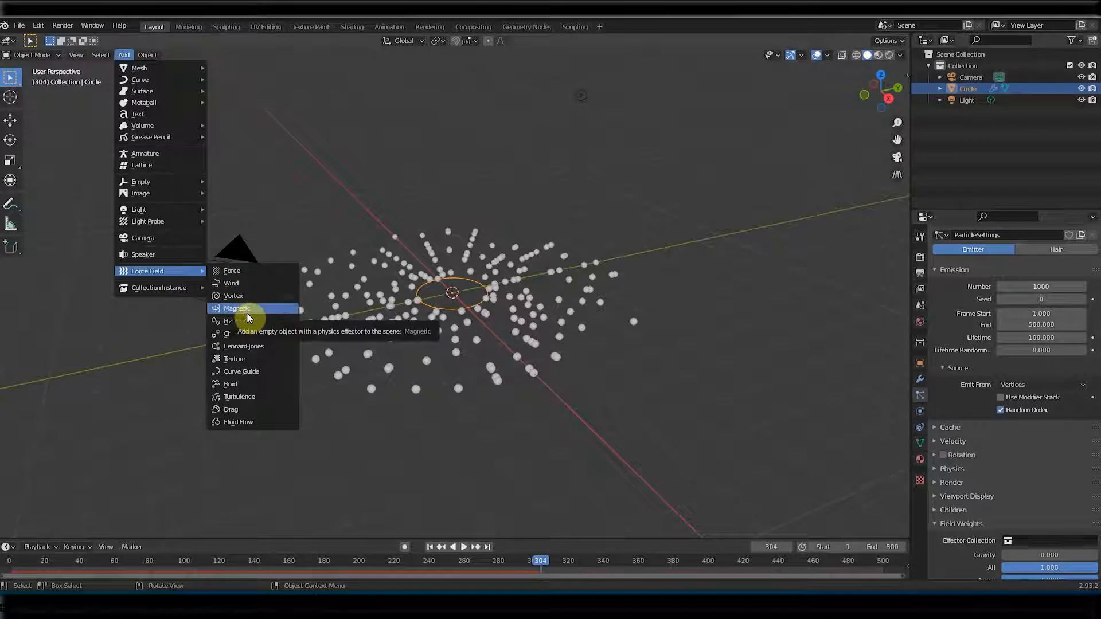
pyautogui.click(258, 398)
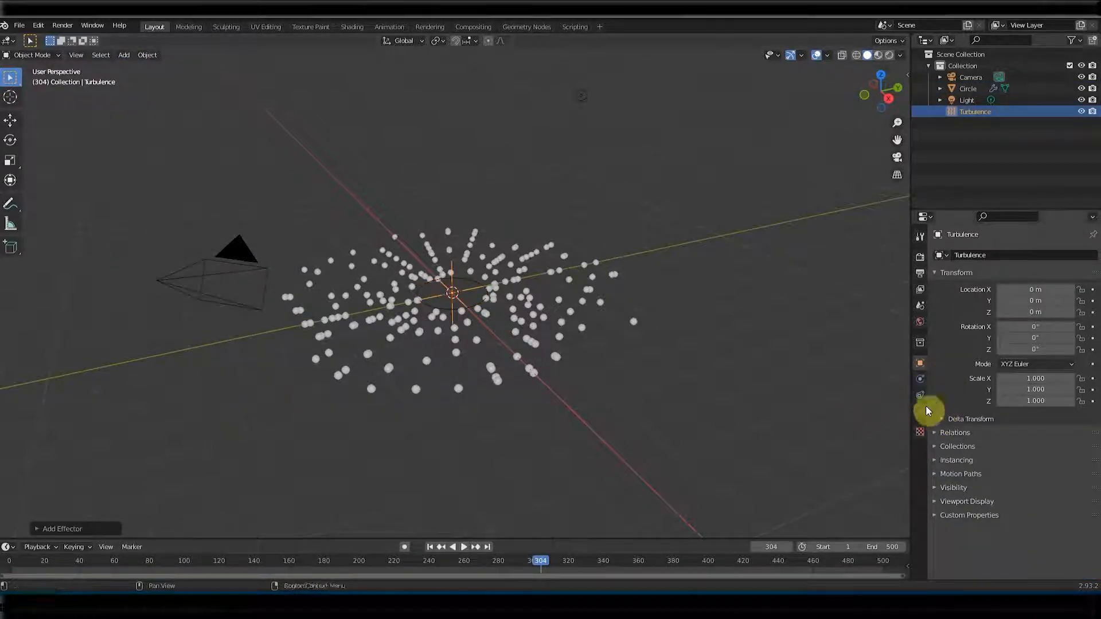
pyautogui.click(923, 380)
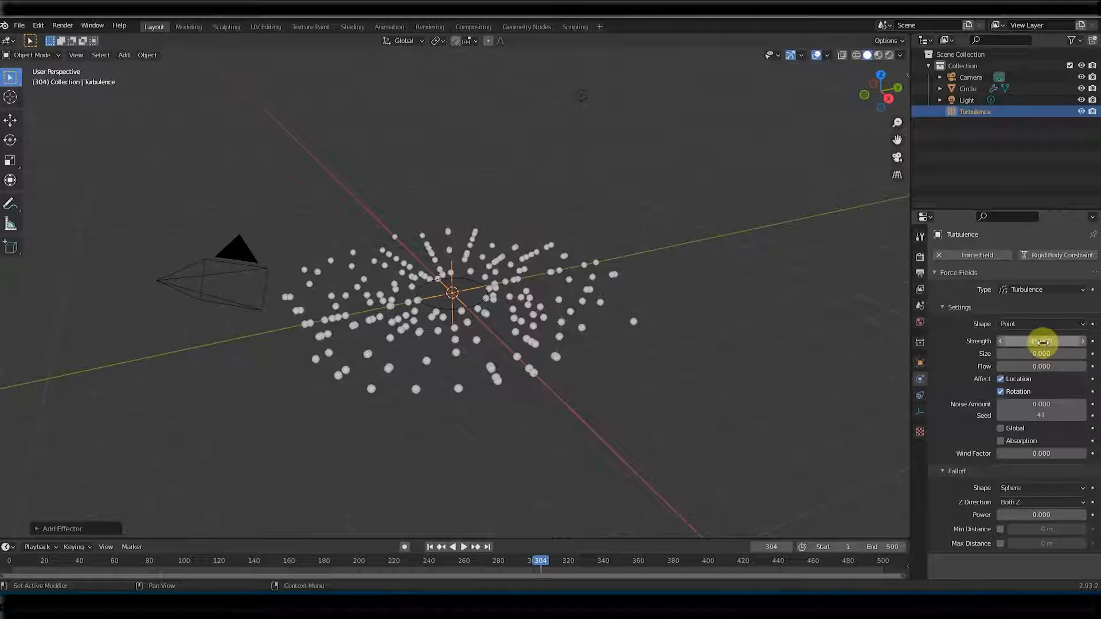
# Play the turbulent particle simulation from the first frame and examine how the particles spread
pyautogui.click(432, 547)
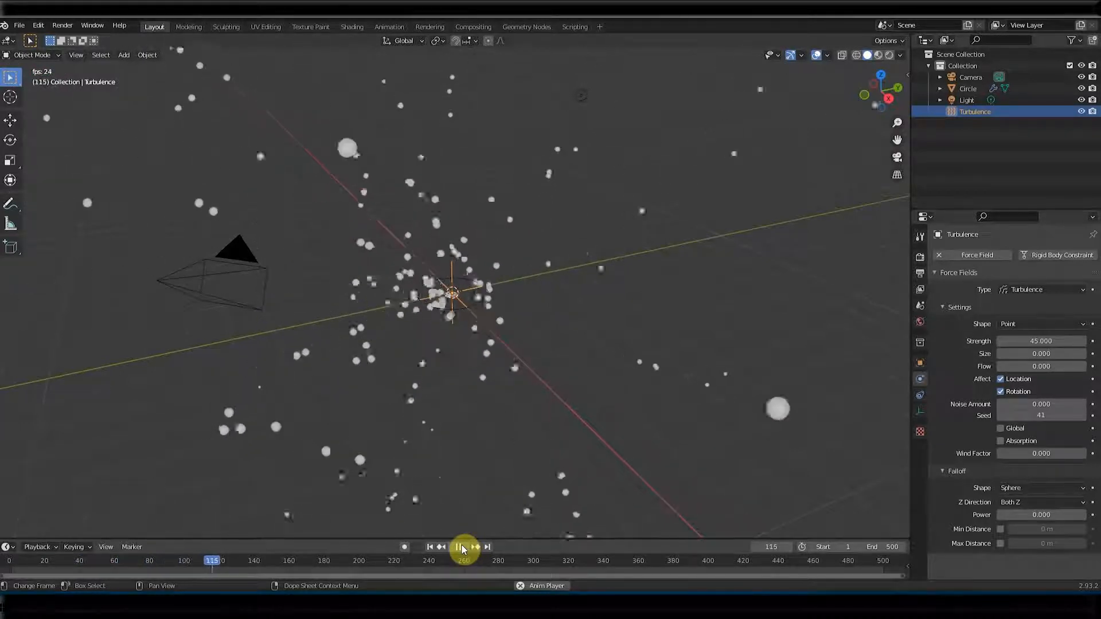
pyautogui.click(459, 547)
pyautogui.scroll(-5, 543, 342)
pyautogui.scroll(2, 544, 339)
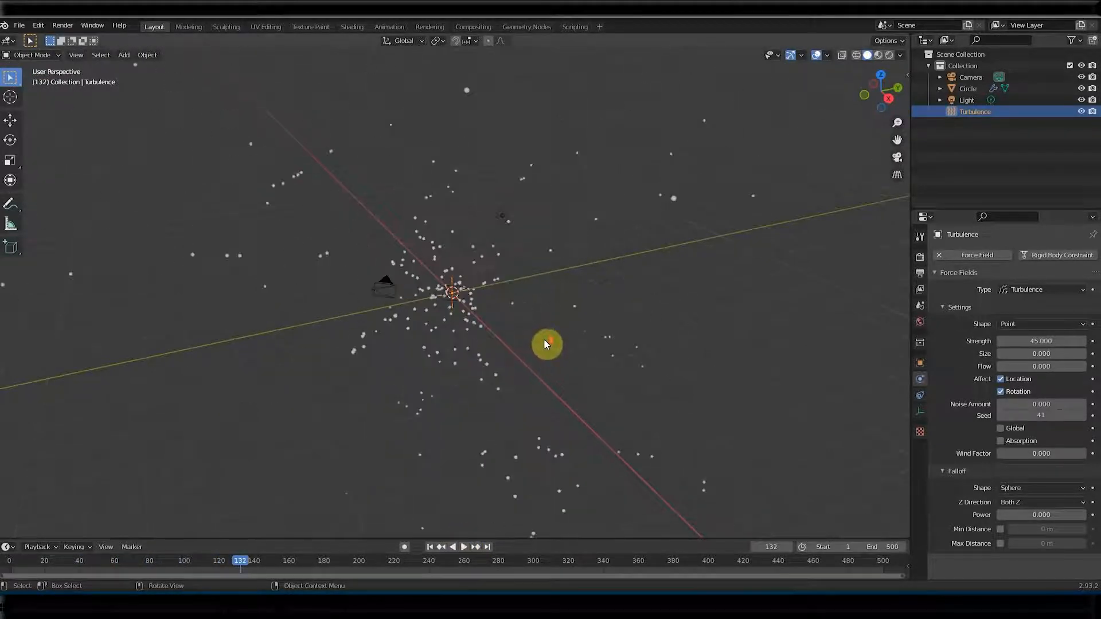
pyautogui.moveTo(546, 356); pyautogui.dragTo(584, 376, button='middle')
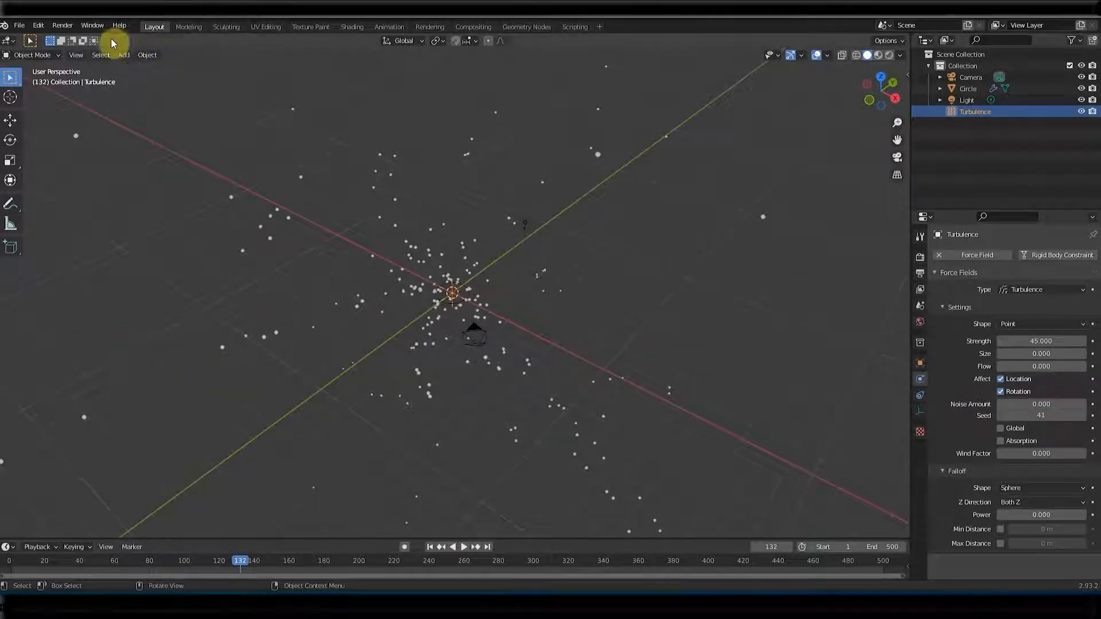
# Add a Drag force field to the scene and preview its effect from the first frame
pyautogui.click(127, 58)
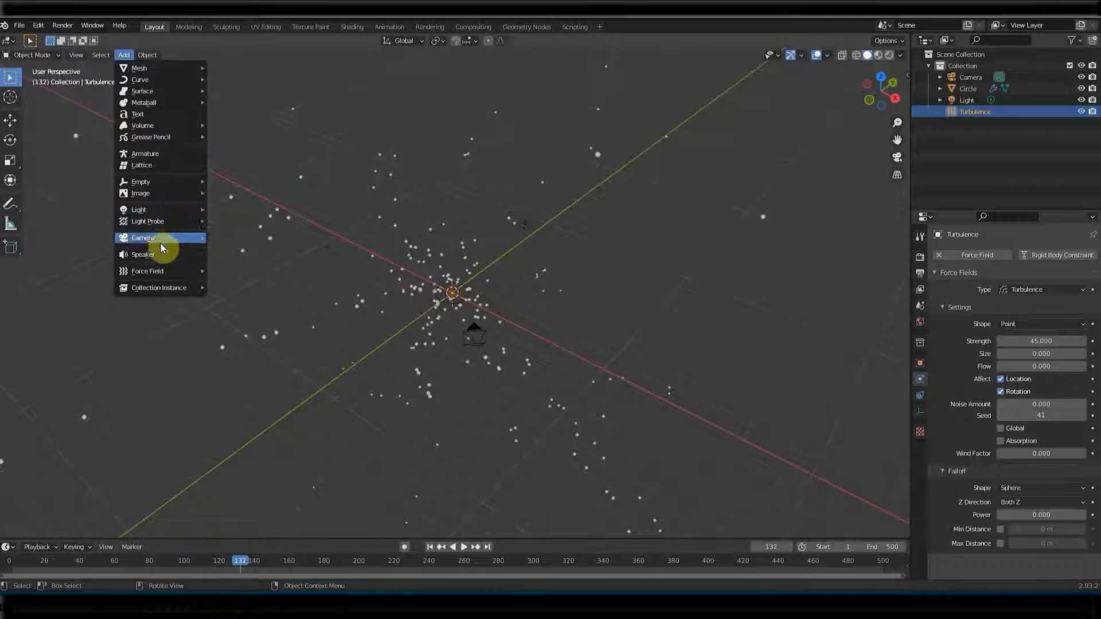
pyautogui.moveTo(165, 271)
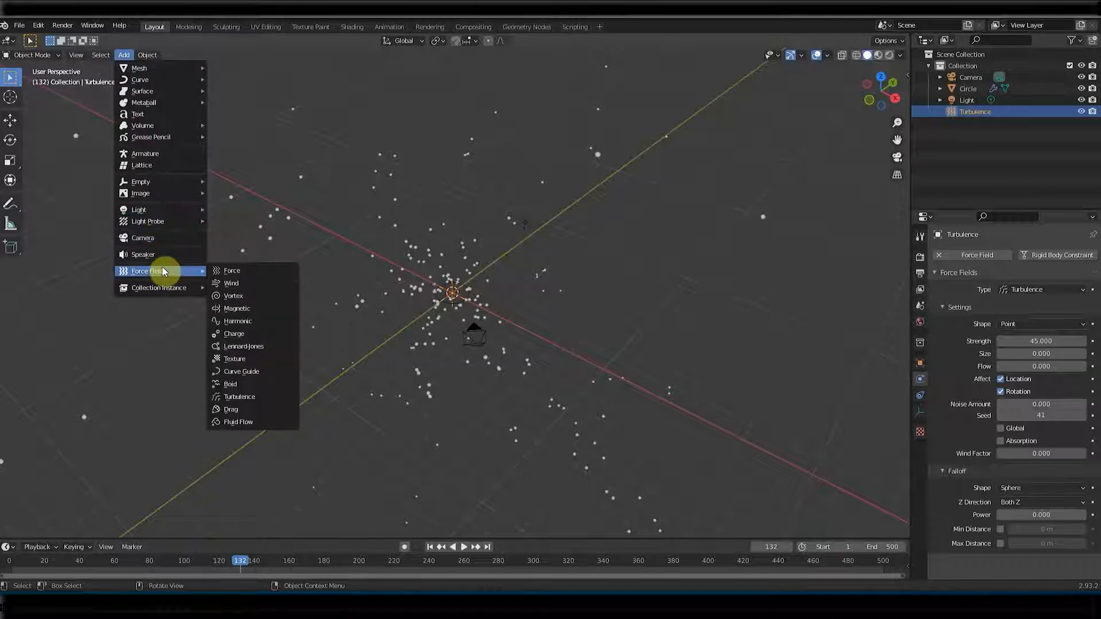
pyautogui.click(241, 409)
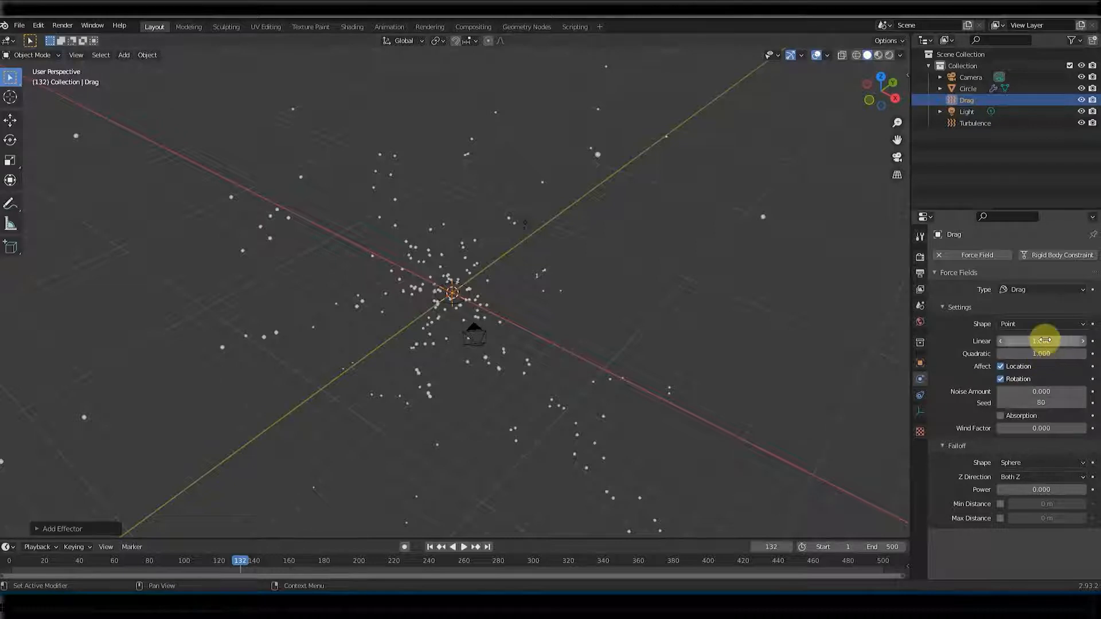
pyautogui.click(430, 547)
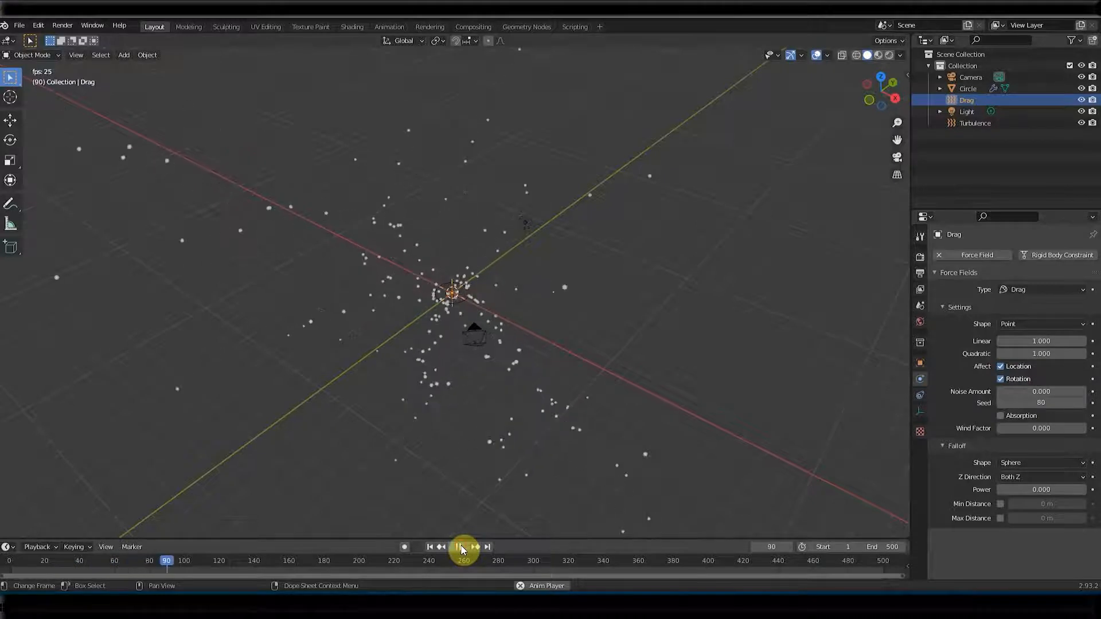
pyautogui.click(459, 547)
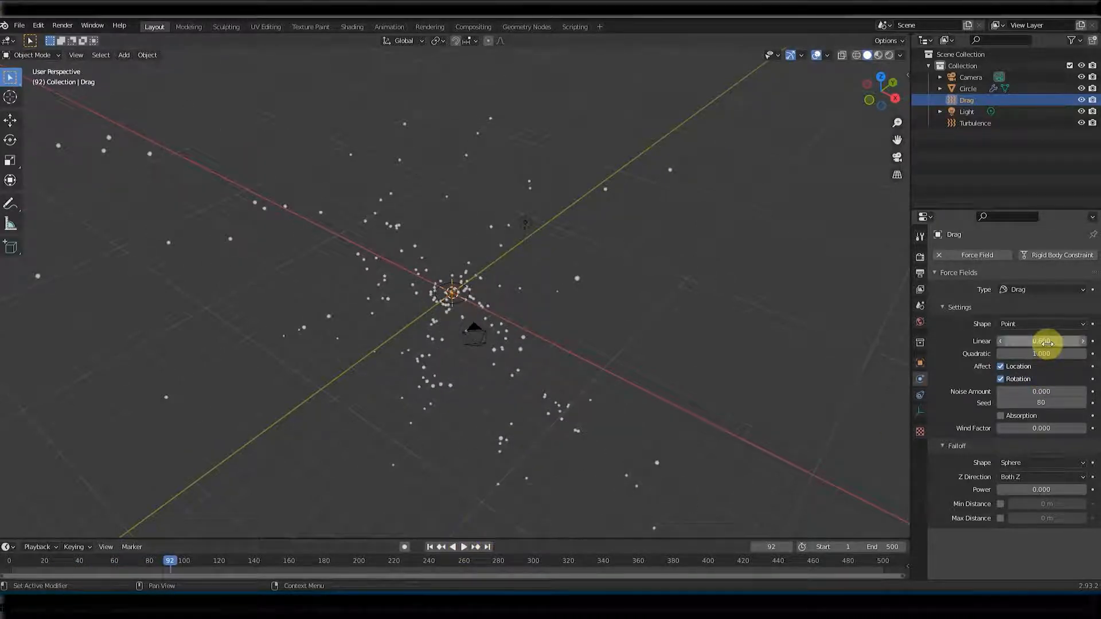
# Set the Drag field's linear value to 0.6 and replay the simulation from the first frame
pyautogui.click(464, 547)
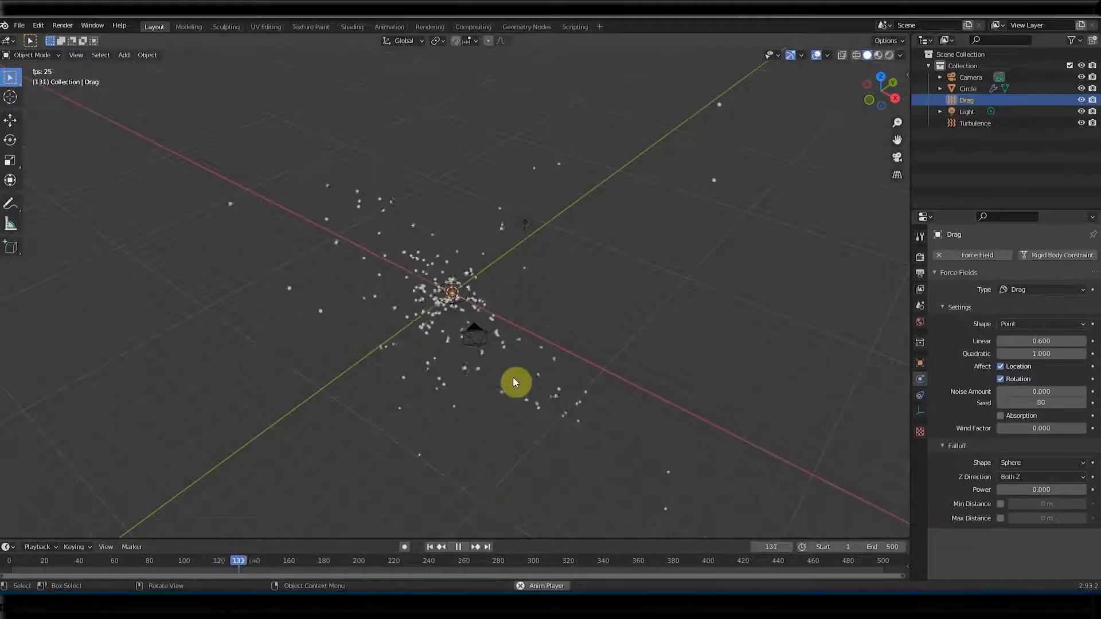
pyautogui.click(430, 547)
pyautogui.click(464, 547)
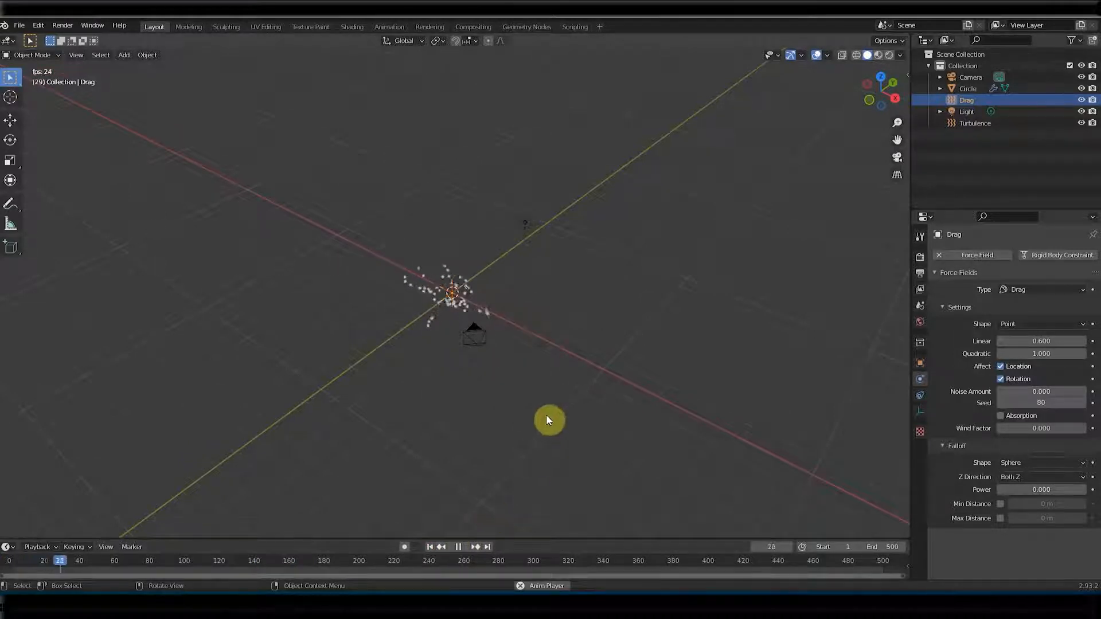
pyautogui.moveTo(525, 426); pyautogui.dragTo(460, 368, button='middle')
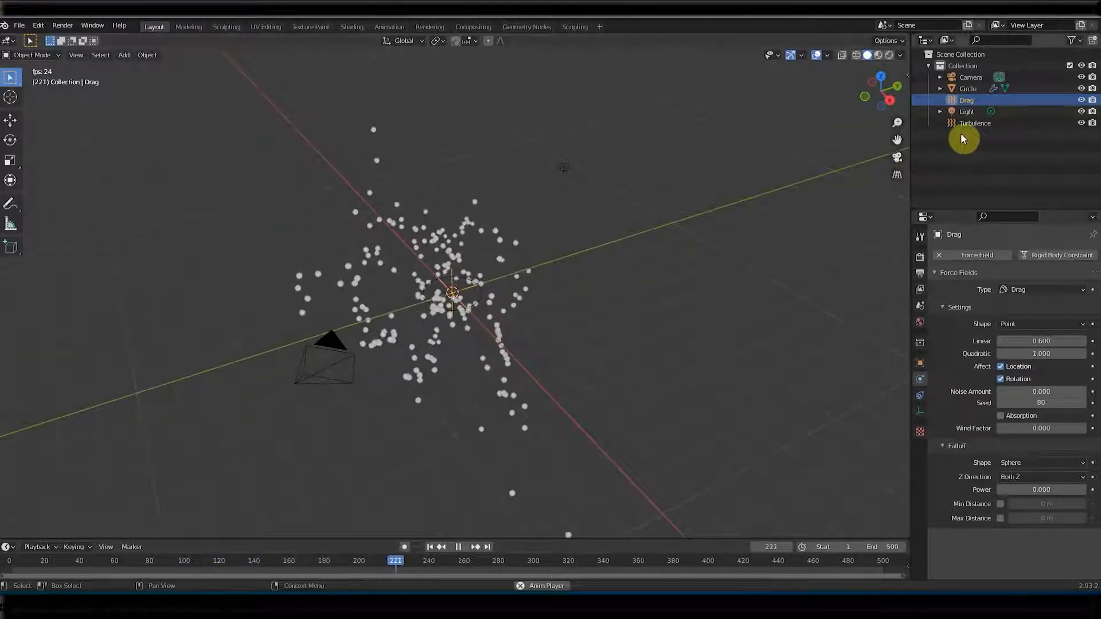
# Set the Turbulence field's strength to 10 while the simulation plays
pyautogui.click(978, 123)
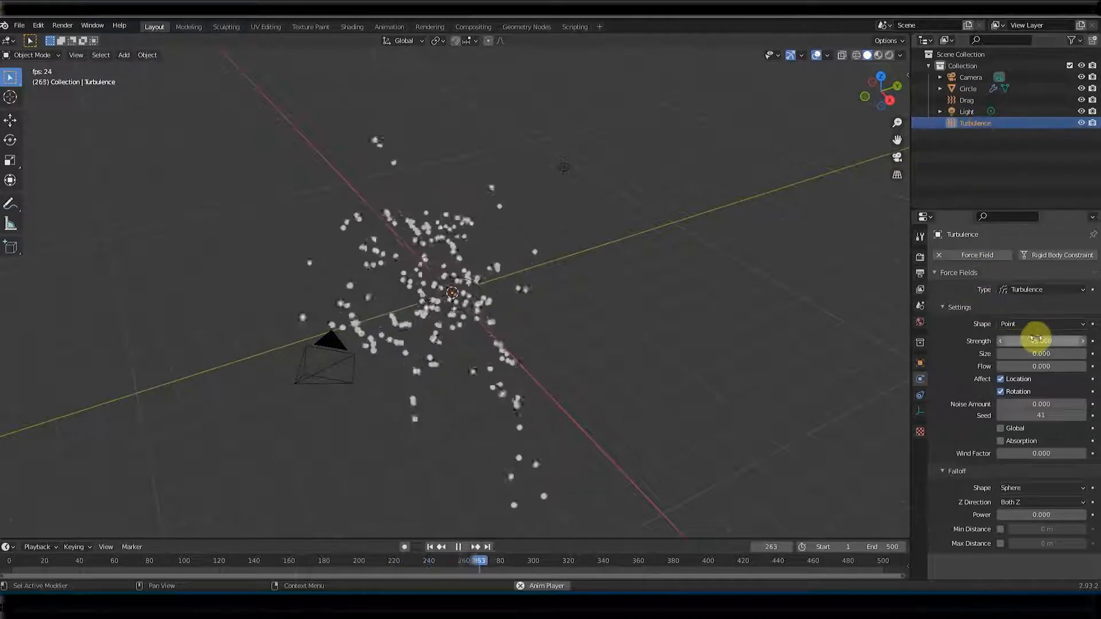
pyautogui.click(1032, 341)
pyautogui.write('10')
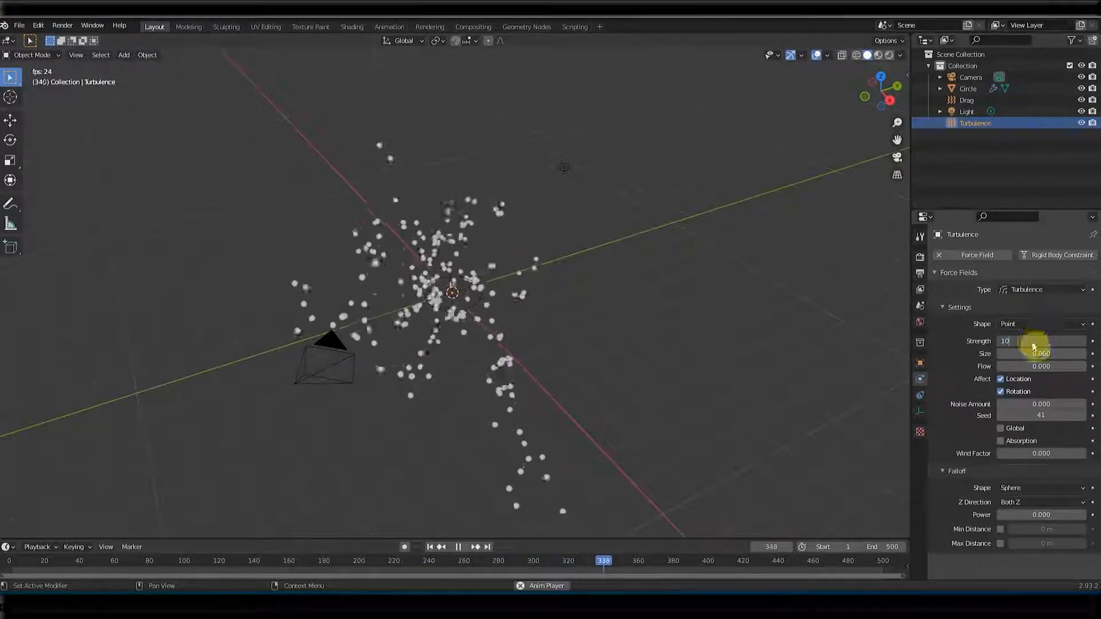
pyautogui.press('Return')
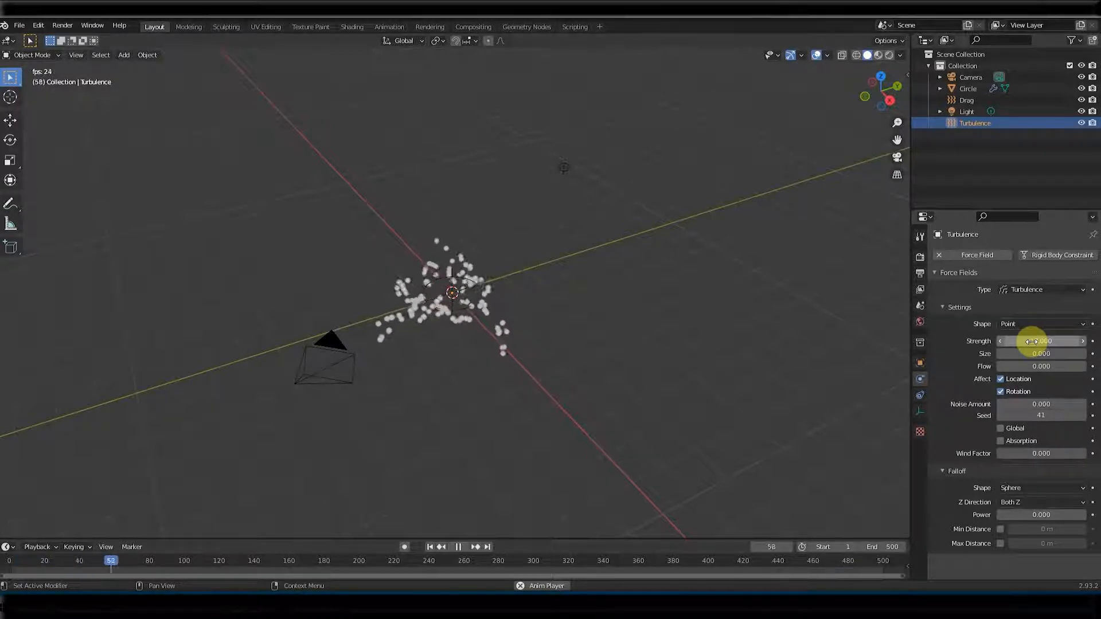
# Set the Turbulence field's strength to 45
pyautogui.click(1050, 341)
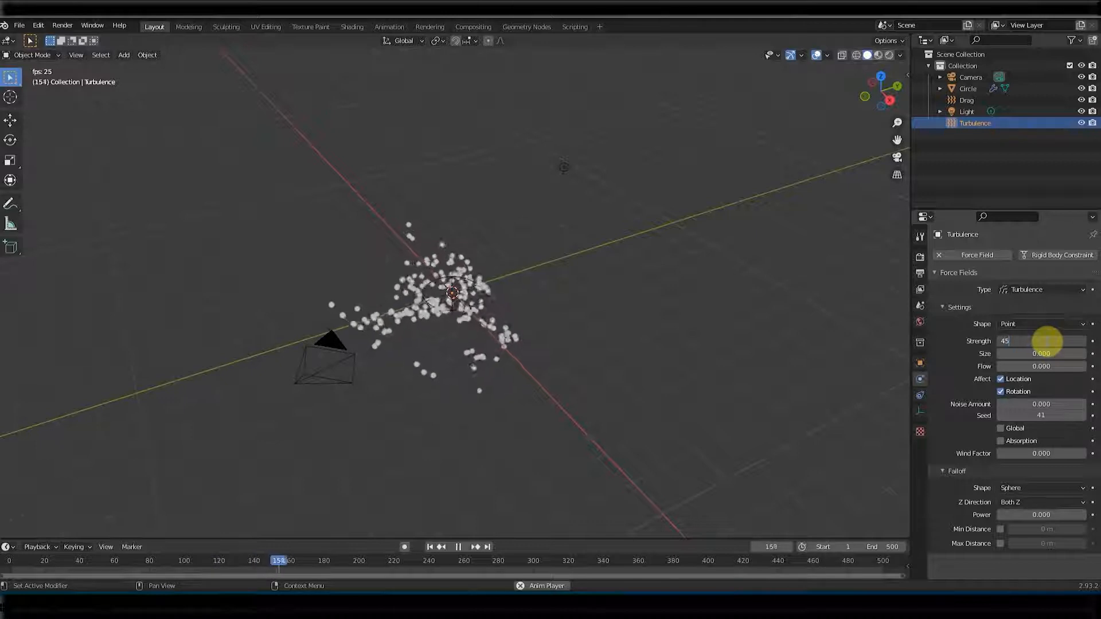
pyautogui.write('45')
pyautogui.press('Return')
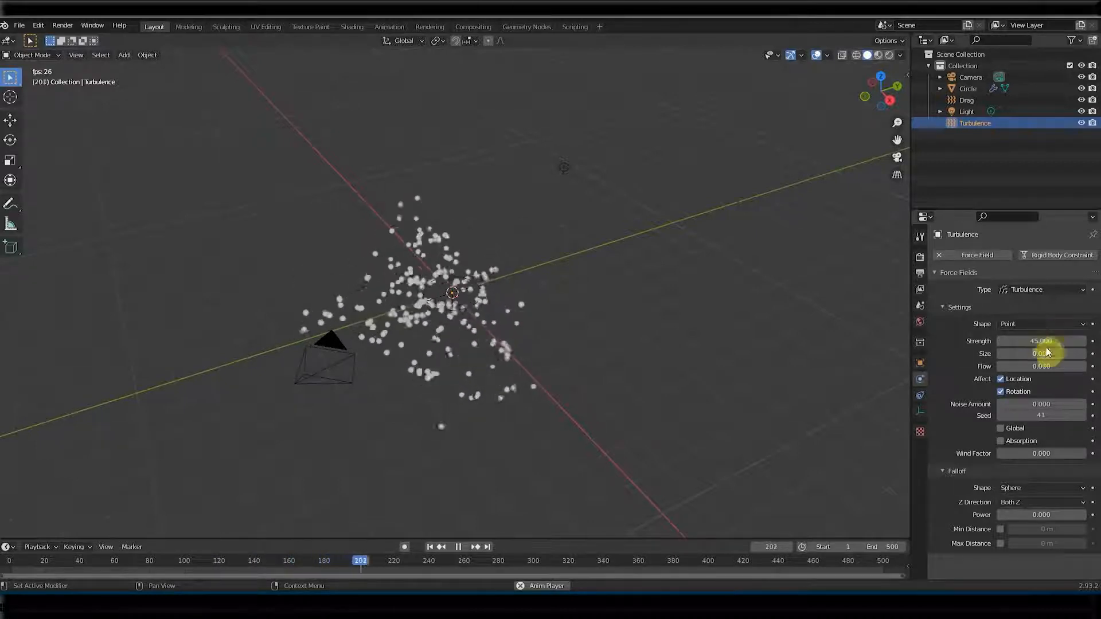
# Set the Turbulence field's noise amount to 2
pyautogui.click(1041, 404)
pyautogui.write('2')
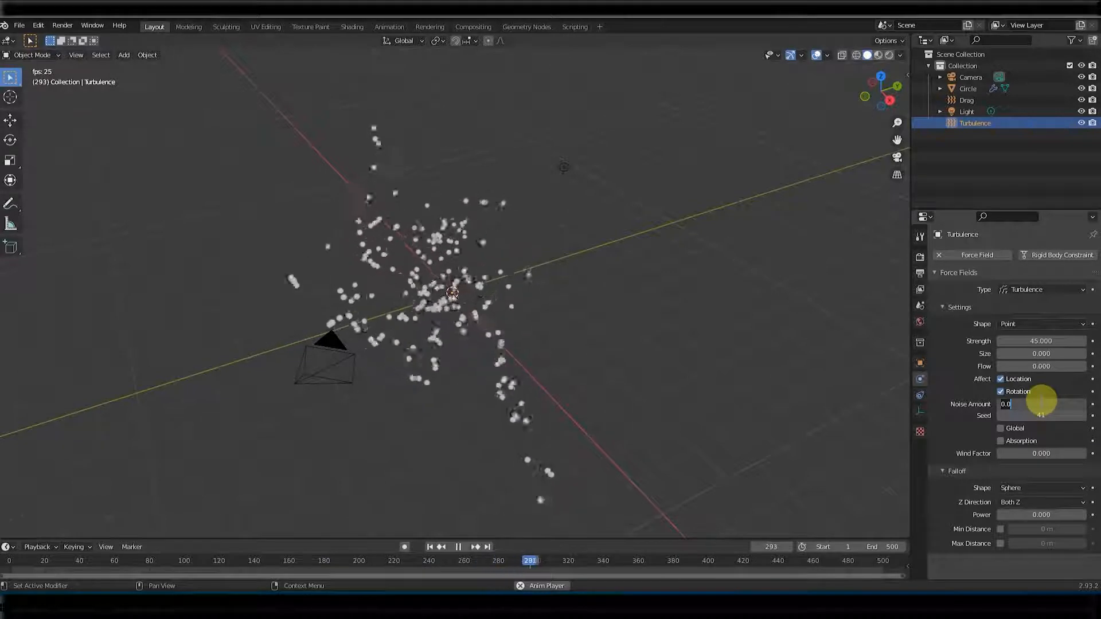
pyautogui.press('Return')
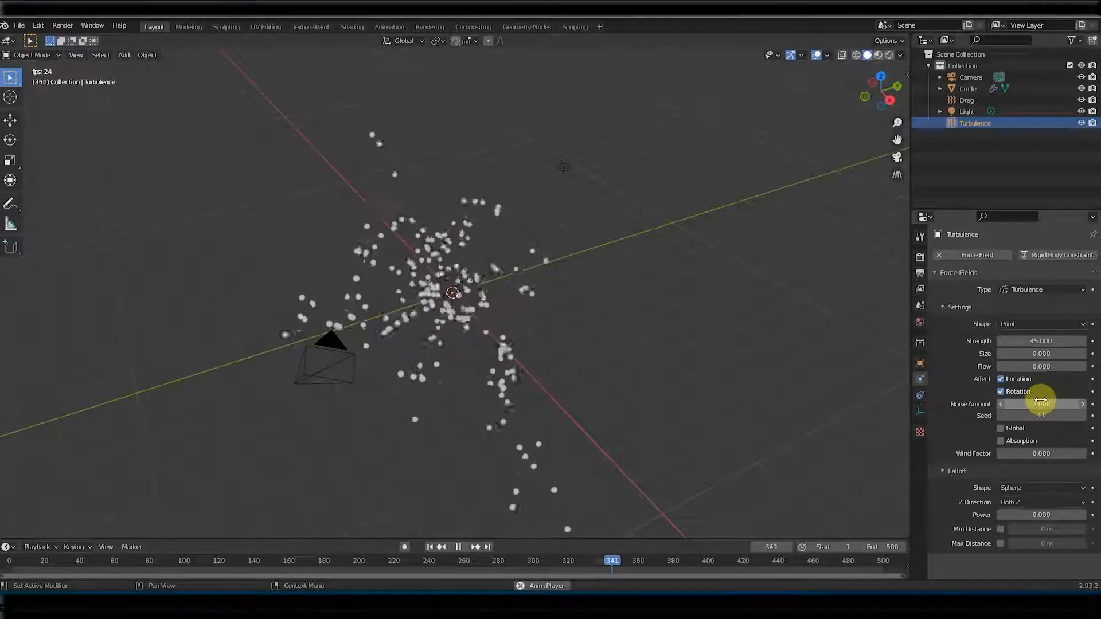
pyautogui.click(1042, 404)
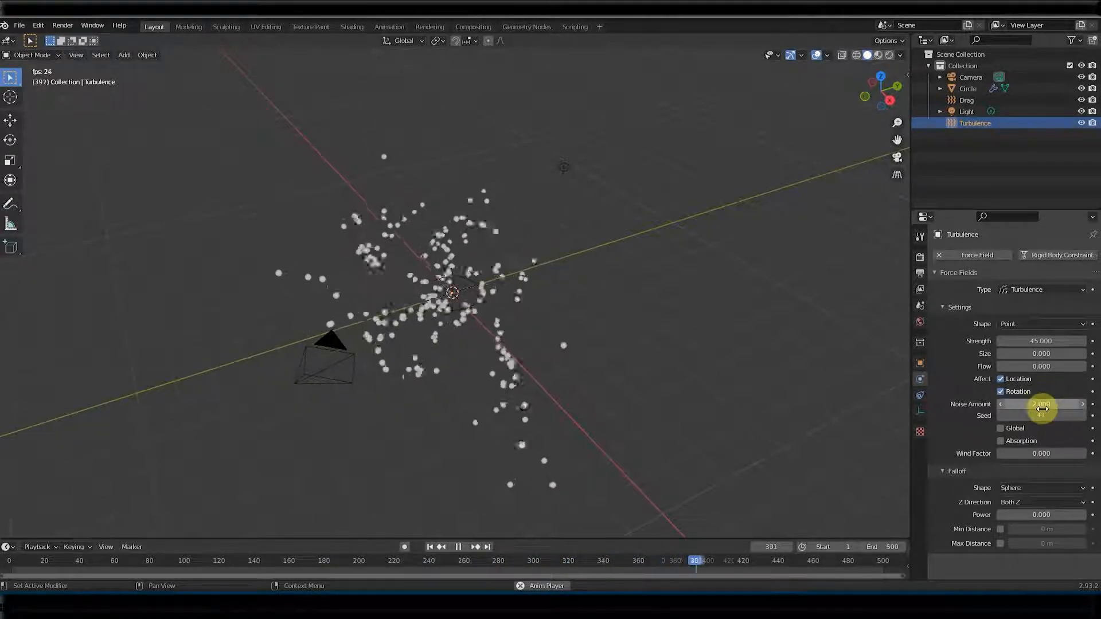
# Set the Turbulence field's noise amount to 3, then stop playback and return to the first frame
pyautogui.write('3')
pyautogui.press('Return')
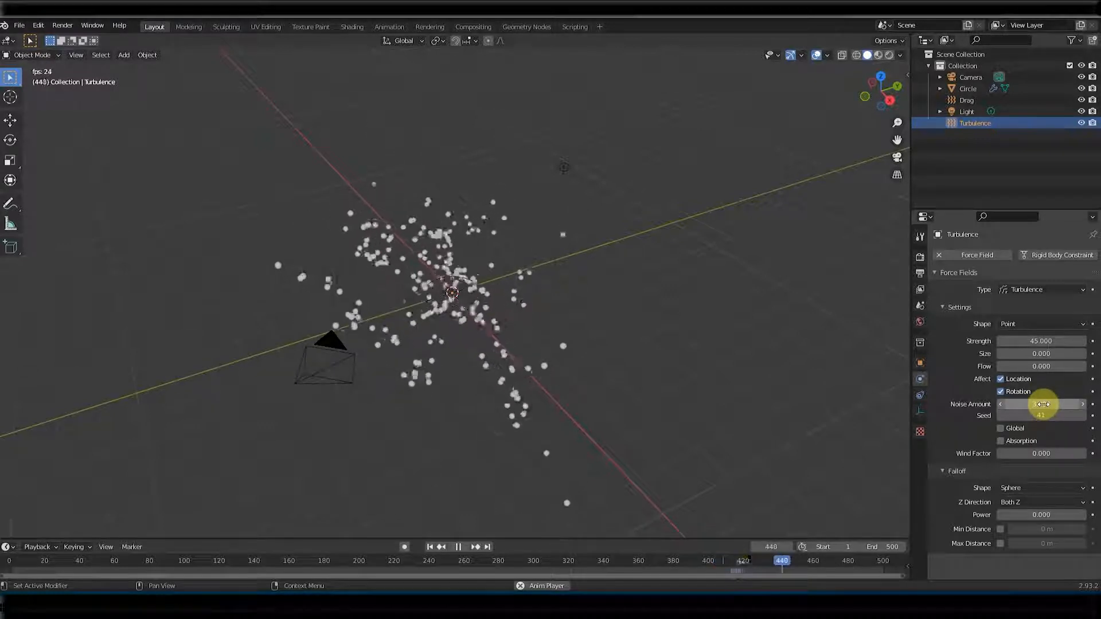
pyautogui.moveTo(664, 383); pyautogui.dragTo(521, 393, button='middle')
pyautogui.click(461, 547)
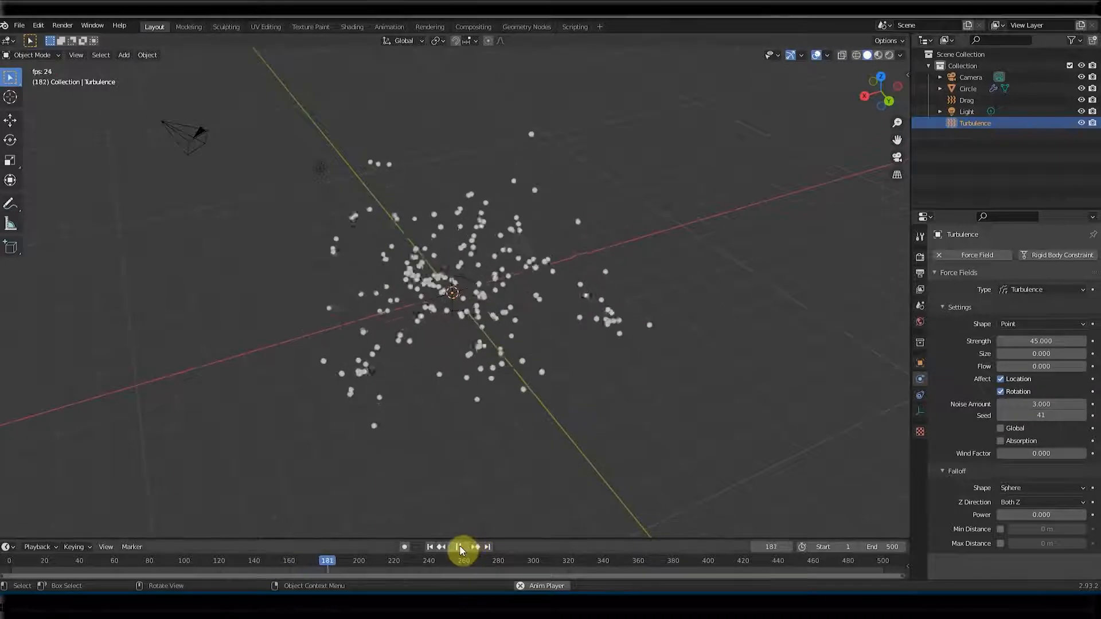
pyautogui.click(431, 547)
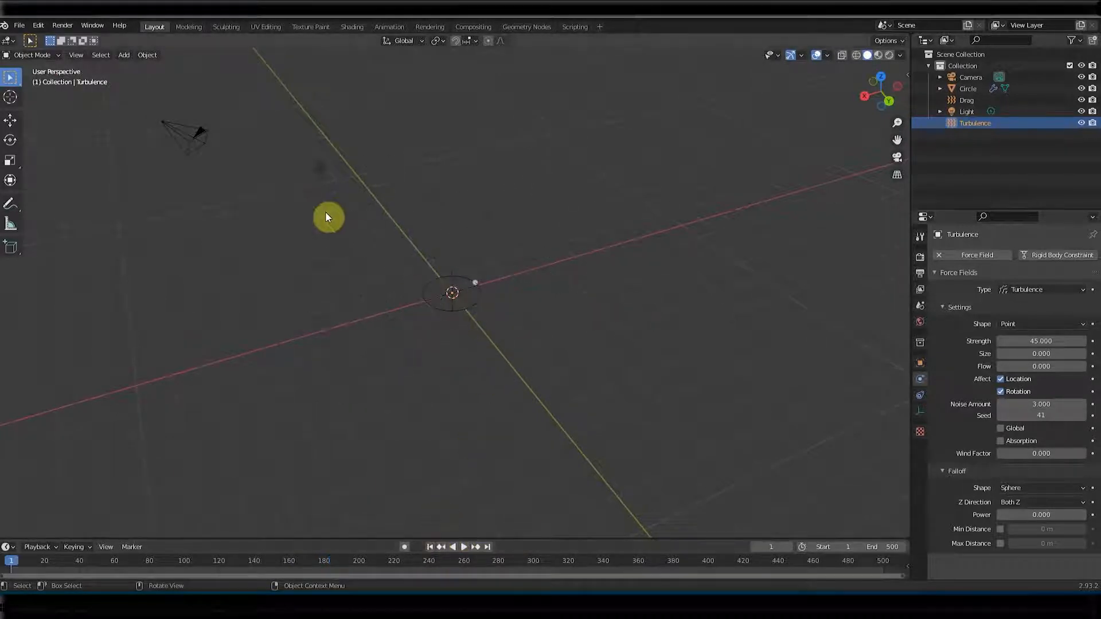
# Add a Harmonic force field to the scene and play the simulation
pyautogui.click(125, 55)
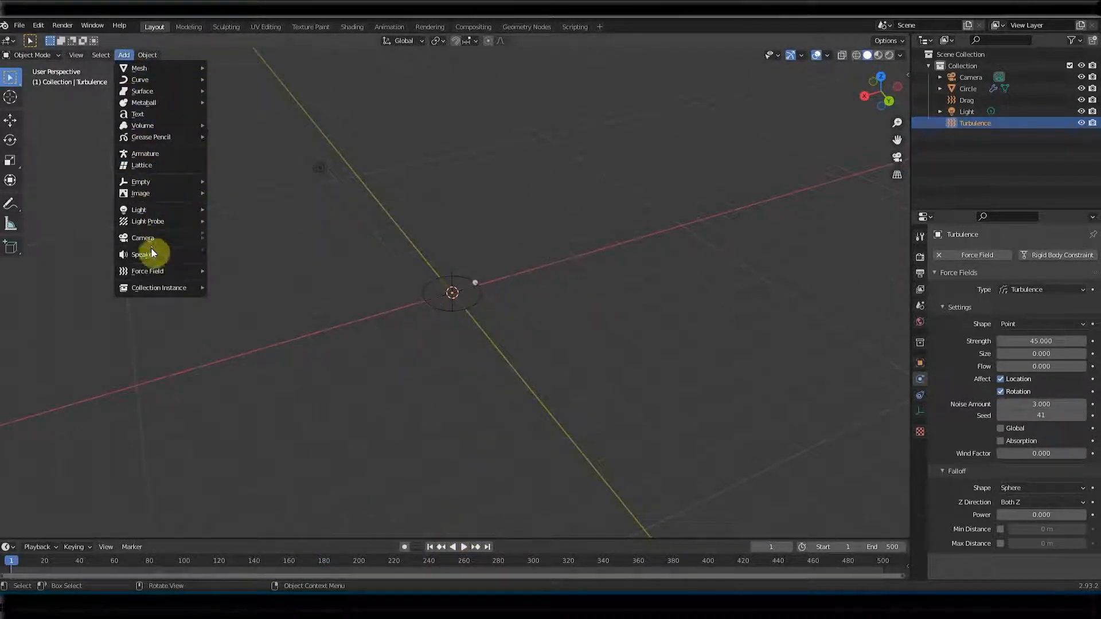
pyautogui.moveTo(155, 273)
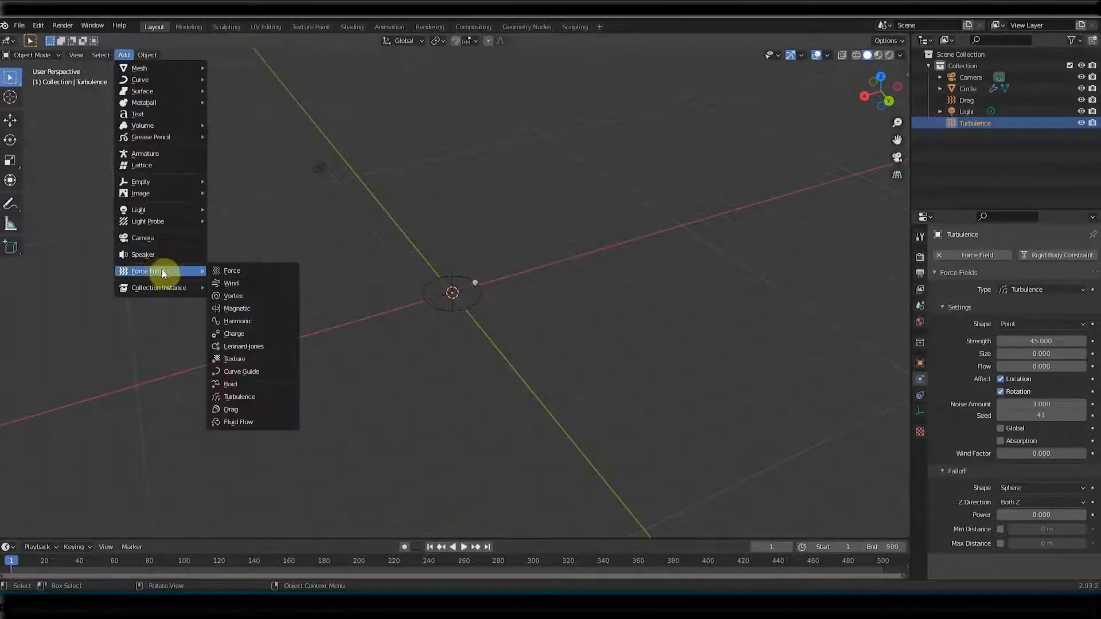
pyautogui.click(251, 323)
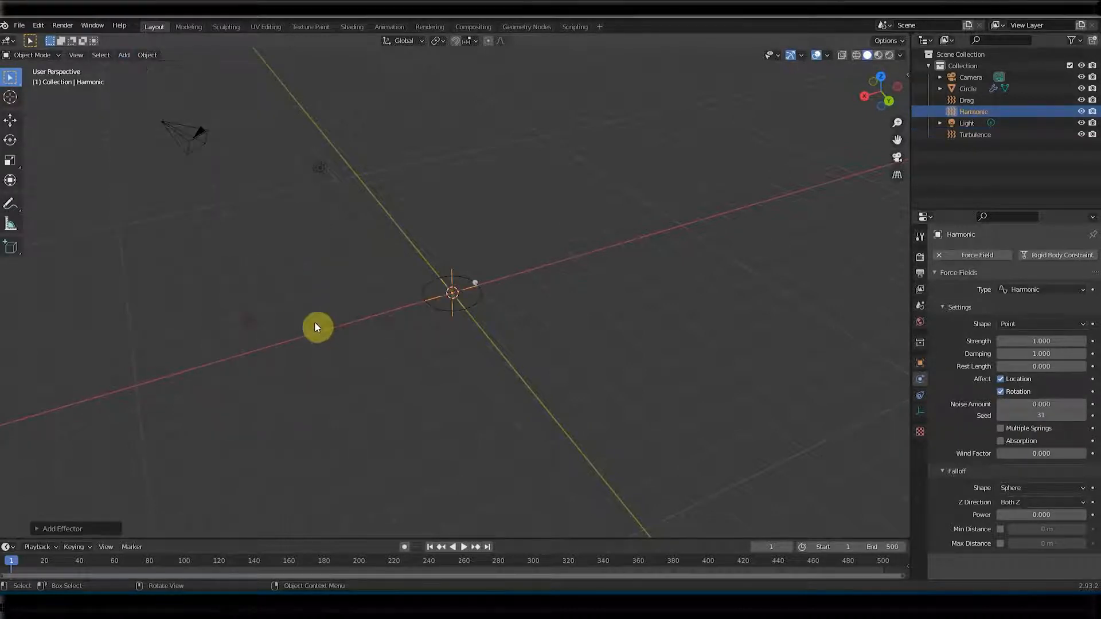
pyautogui.click(465, 546)
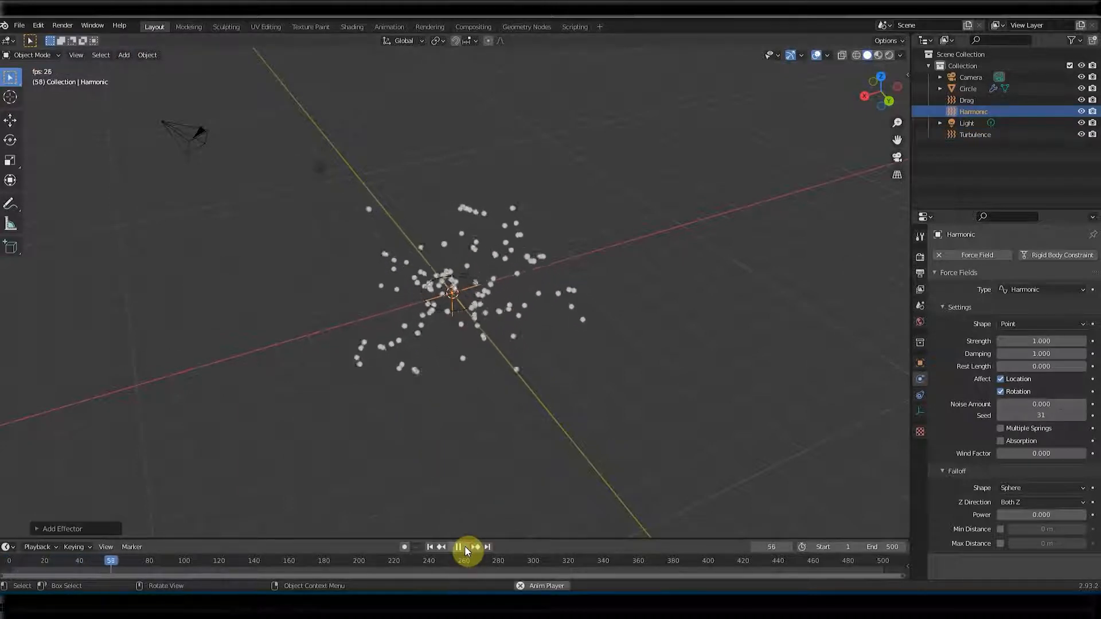
# Set the Harmonic field's strength to 2 while the simulation plays
pyautogui.click(1040, 341)
pyautogui.write('2')
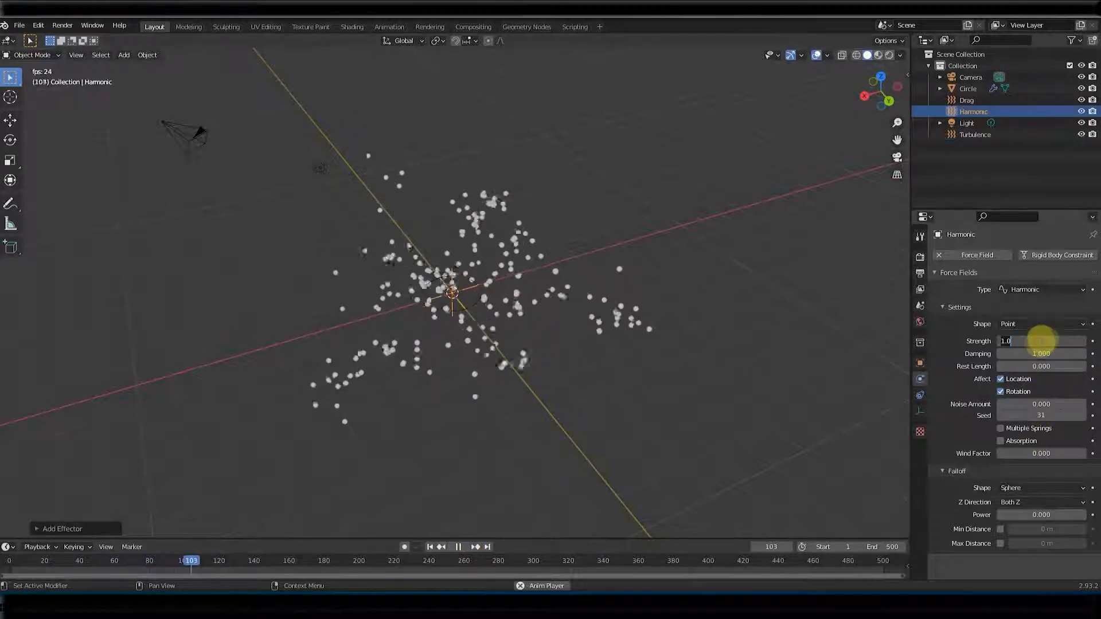
pyautogui.press('Return')
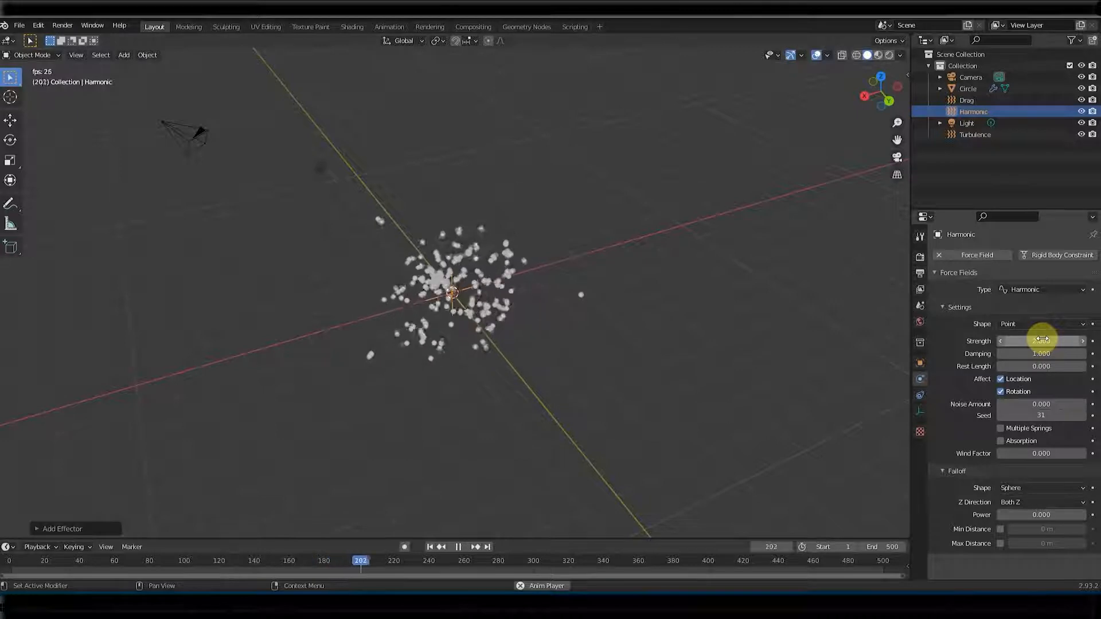
pyautogui.moveTo(542, 318); pyautogui.dragTo(455, 332, button='middle')
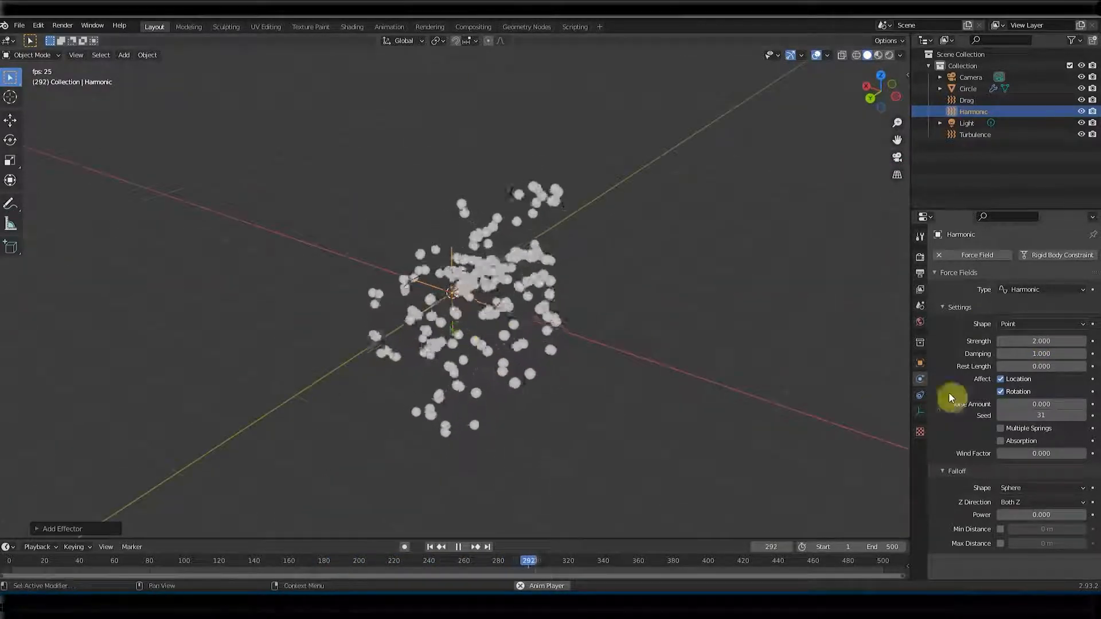
# Try a strength of -2 on the Harmonic field
pyautogui.click(1050, 341)
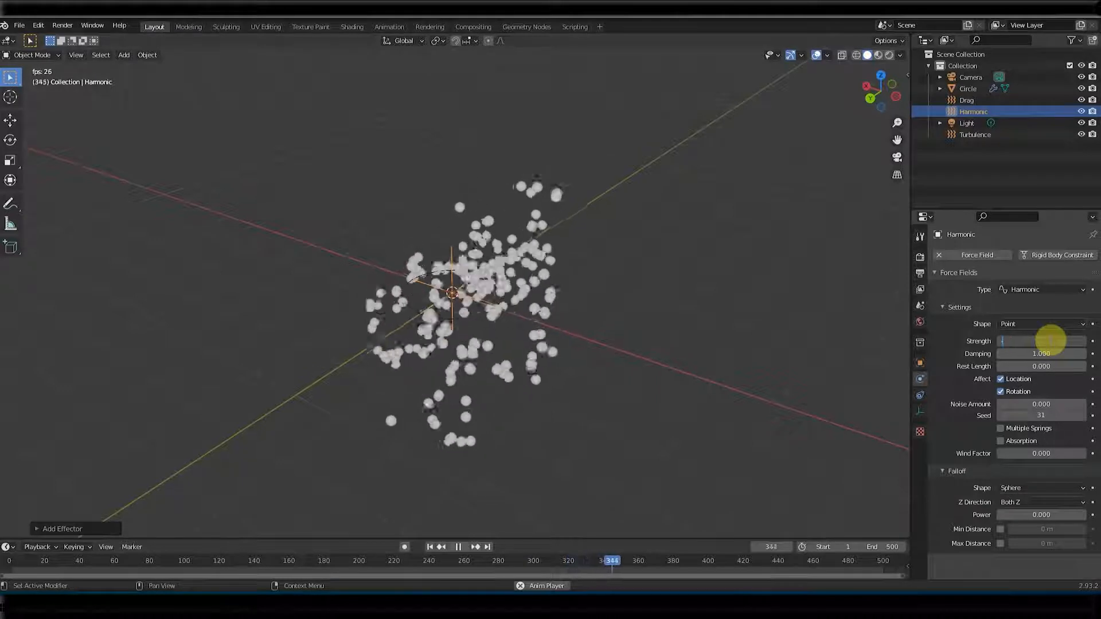
pyautogui.press('Return')
pyautogui.moveTo(904, 337); pyautogui.dragTo(662, 377, button='middle')
# Try damping values of 0 and 2 on the Harmonic field during playback
pyautogui.click(1033, 353)
pyautogui.write('0')
pyautogui.press('Return')
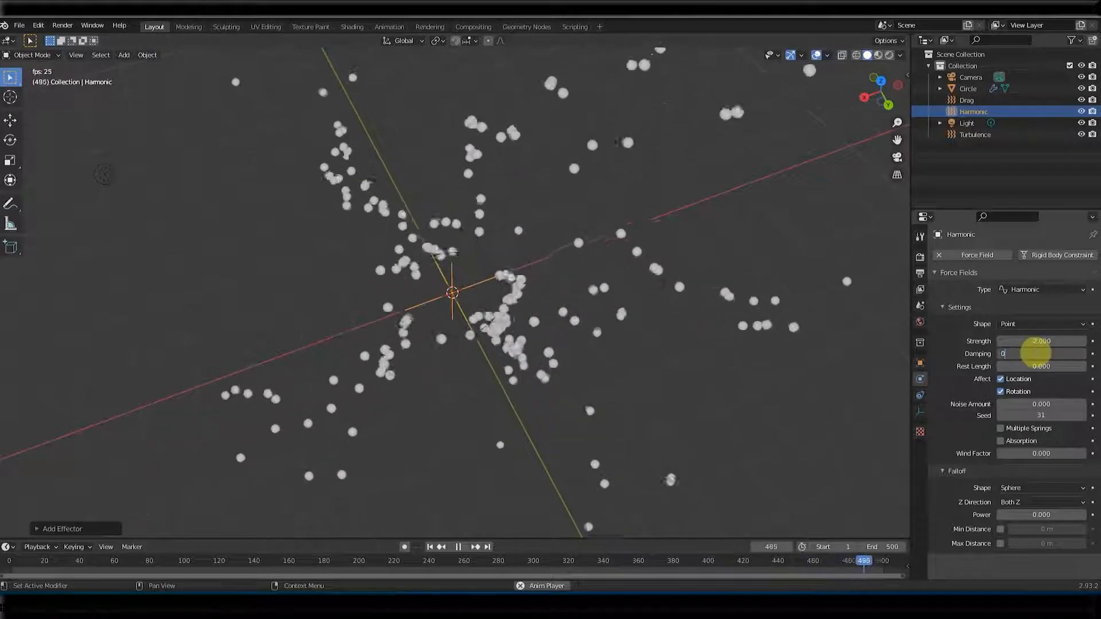
pyautogui.moveTo(849, 351); pyautogui.dragTo(580, 312, button='middle')
pyautogui.moveTo(1024, 353); pyautogui.dragTo(1025, 351)
pyautogui.moveTo(824, 319); pyautogui.dragTo(681, 310, button='middle')
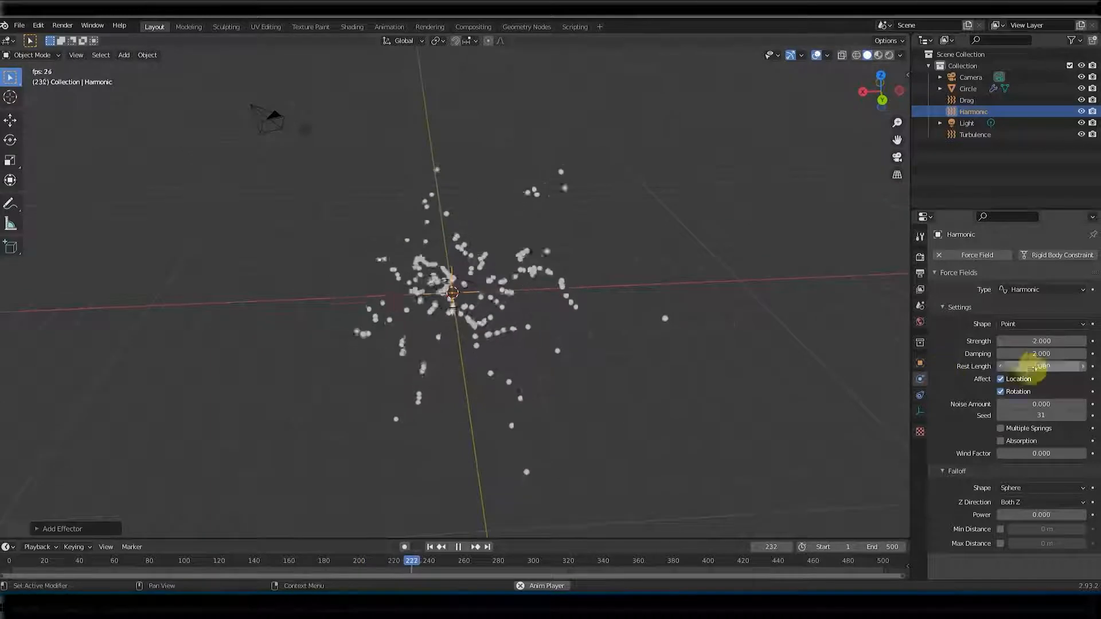
# Set the Harmonic field's damping to 1 and its strength to 2, and stop the playback
pyautogui.click(1050, 352)
pyautogui.write('1')
pyautogui.press('Return')
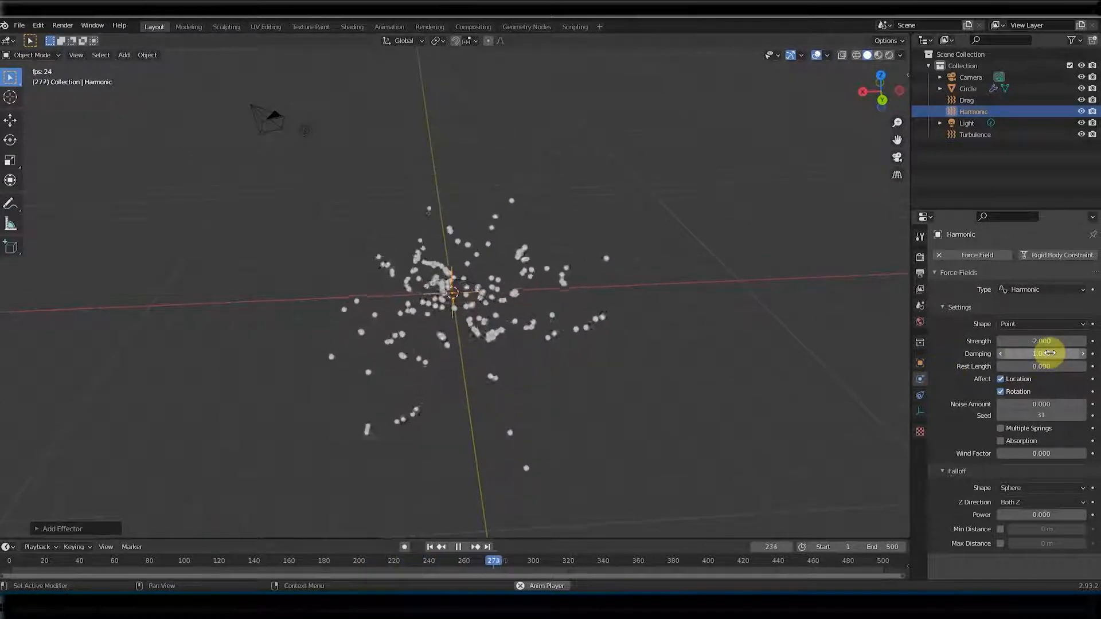
pyautogui.click(1040, 341)
pyautogui.write('-2.0')
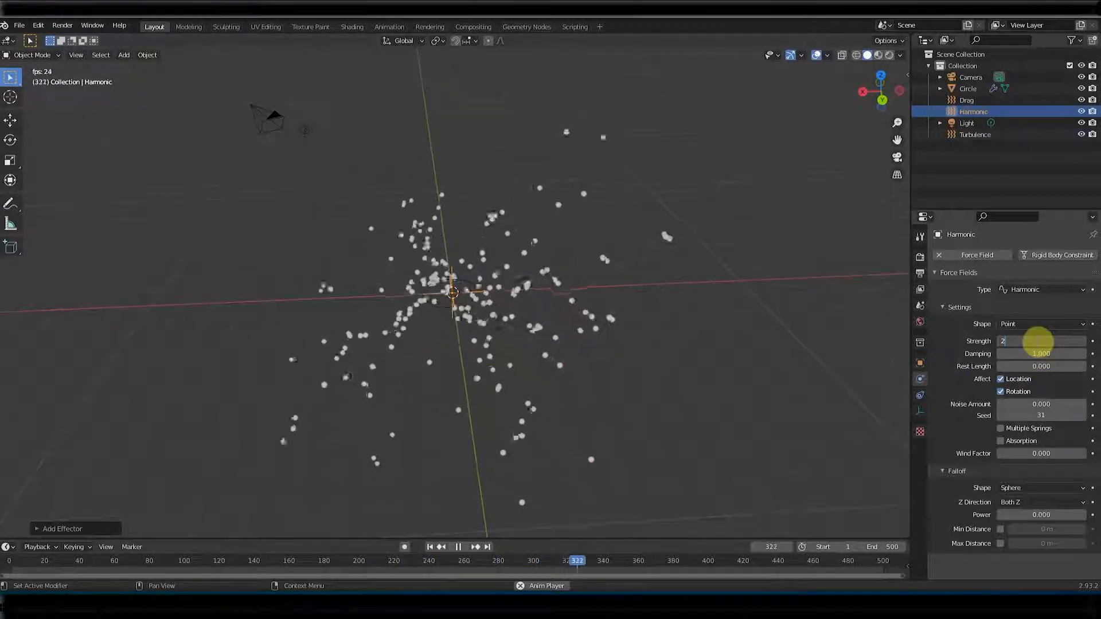
pyautogui.press('Return')
pyautogui.moveTo(665, 367)
pyautogui.mouseDown(button='middle')
pyautogui.moveTo(622, 382)
pyautogui.moveTo(566, 346)
pyautogui.moveTo(677, 361)
pyautogui.moveTo(664, 363)
pyautogui.mouseUp(button='middle')
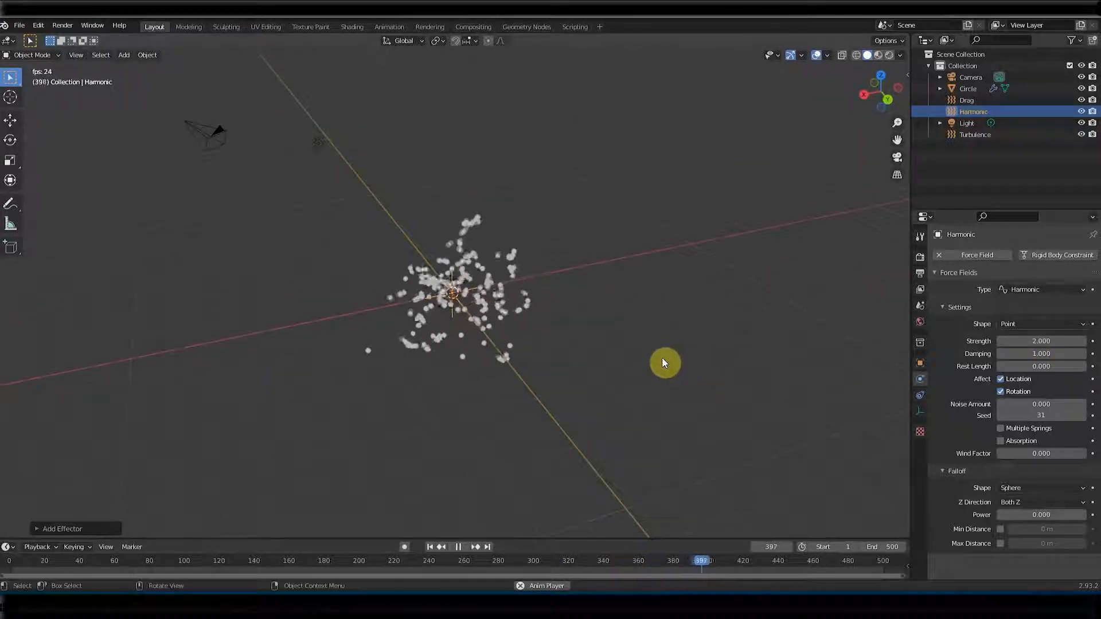
pyautogui.click(459, 547)
# Set the circle's particle emission number to 5000 and replay the simulation from the first frame
pyautogui.click(969, 89)
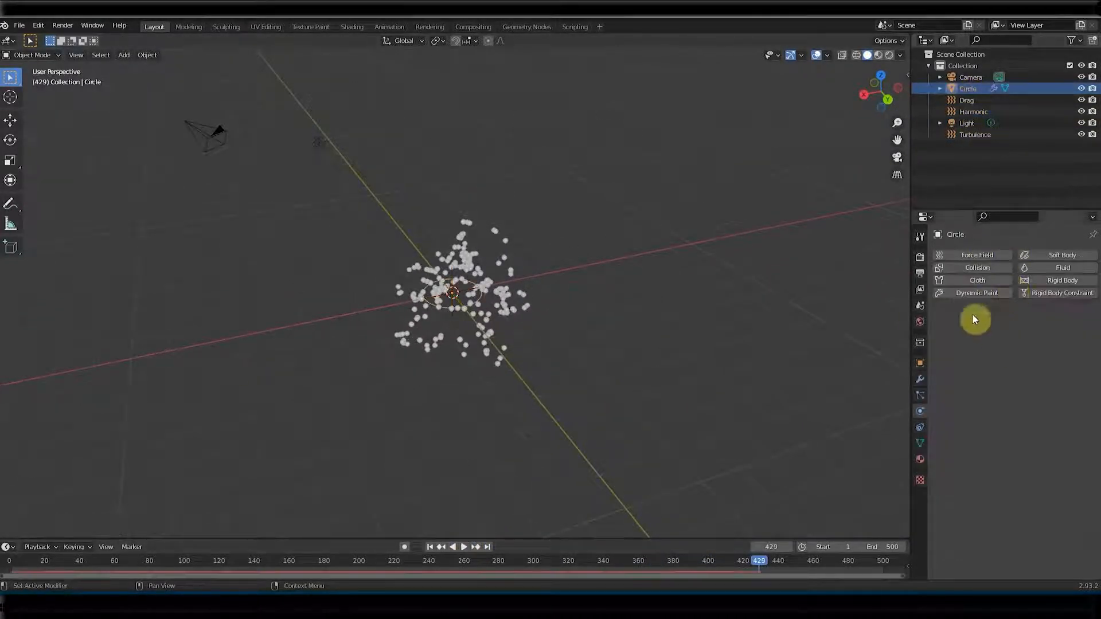
pyautogui.click(920, 395)
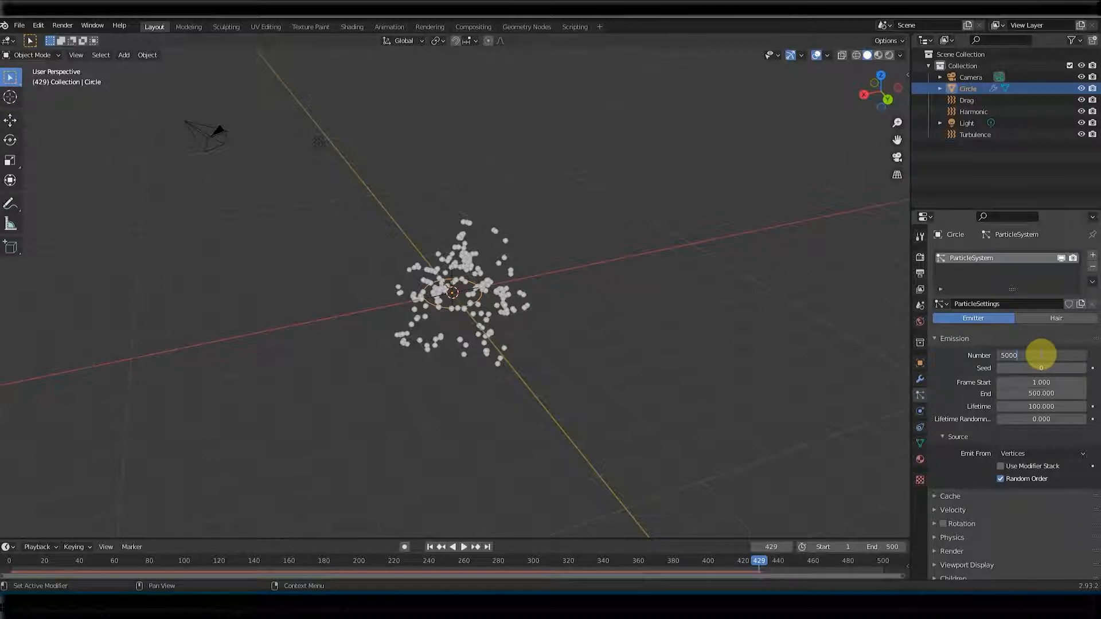
pyautogui.press('Return')
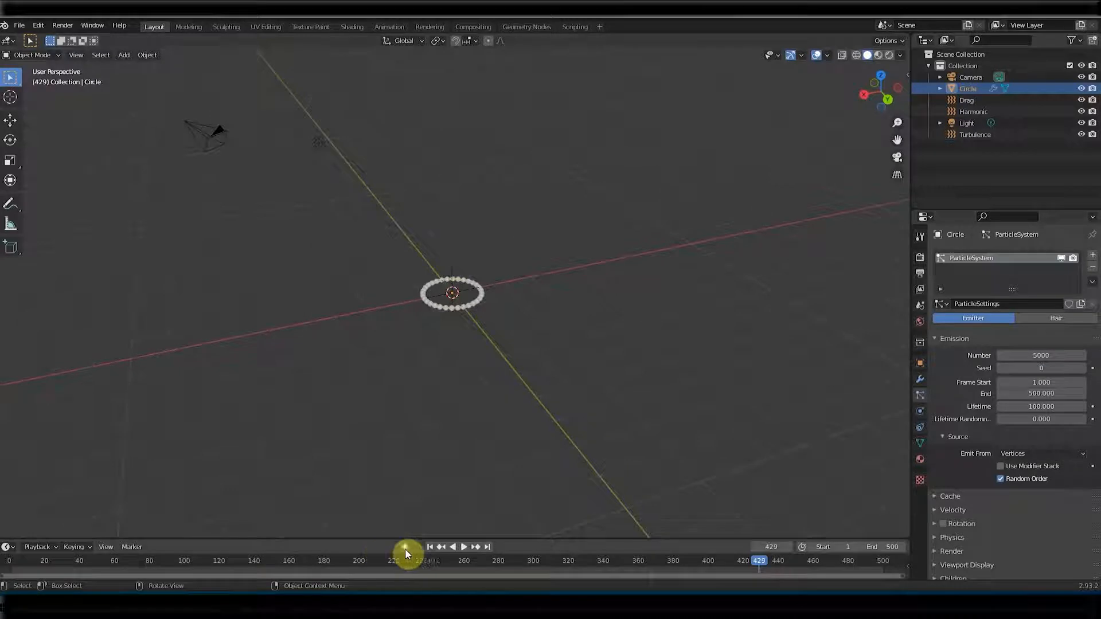
pyautogui.click(430, 546)
pyautogui.click(464, 546)
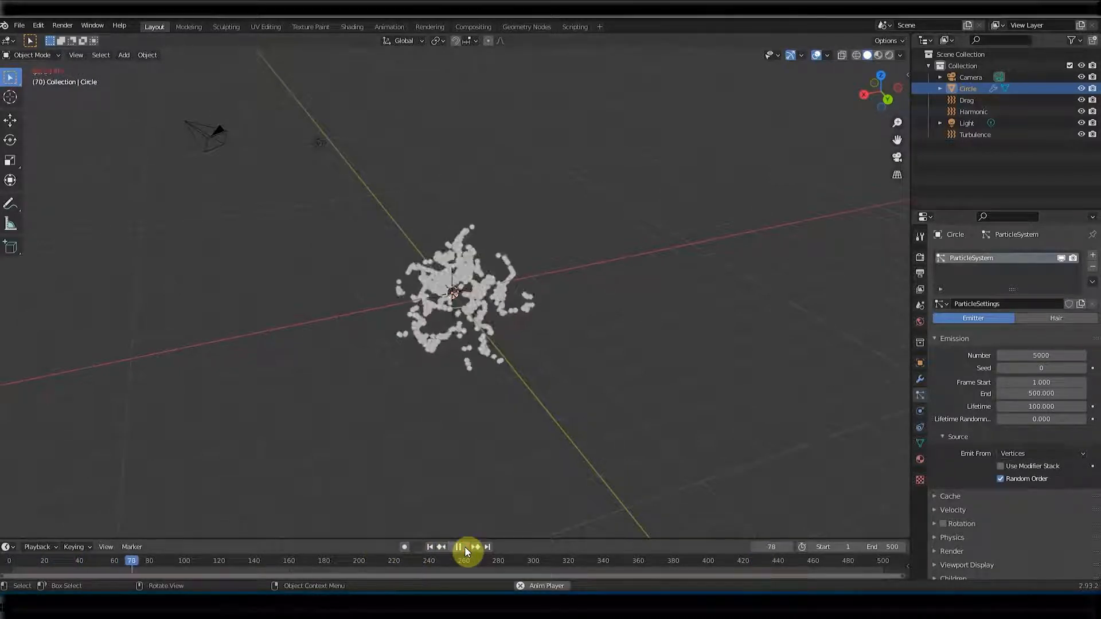
pyautogui.click(459, 547)
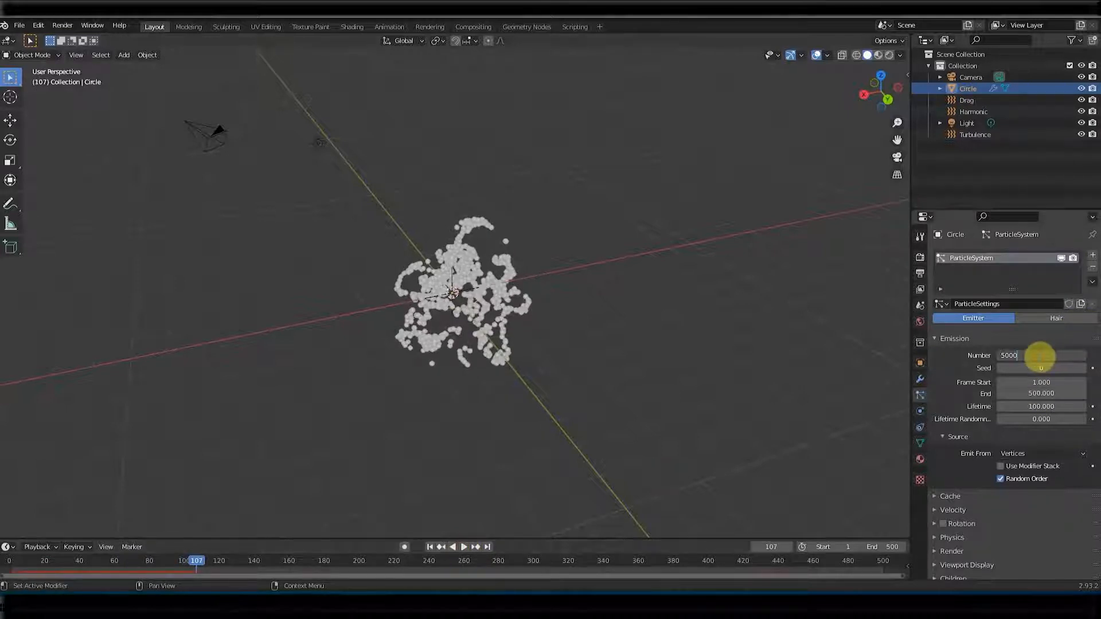
# Raise the circle's particle emission number to 50000 and replay the simulation from the first frame
pyautogui.press('Return')
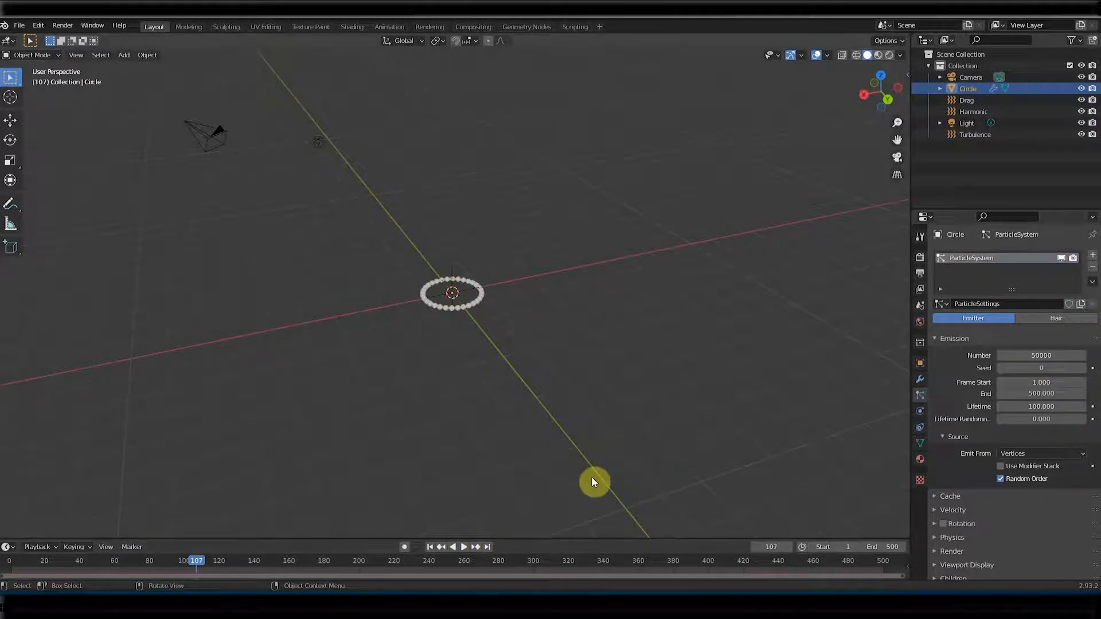
pyautogui.click(430, 547)
pyautogui.click(464, 547)
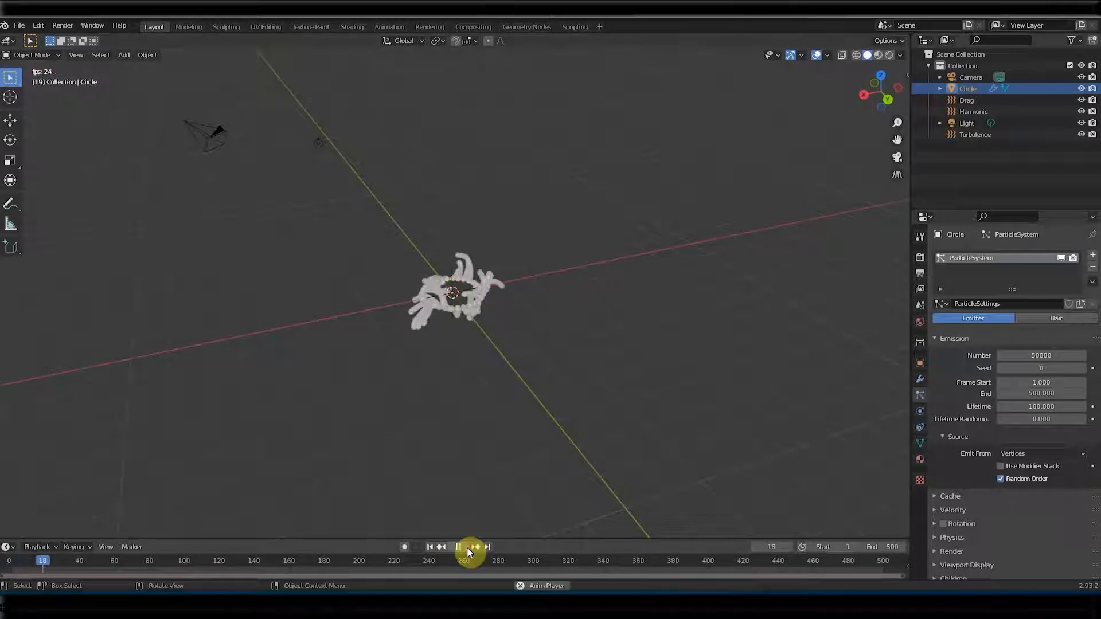
pyautogui.moveTo(386, 407); pyautogui.dragTo(448, 486, button='middle')
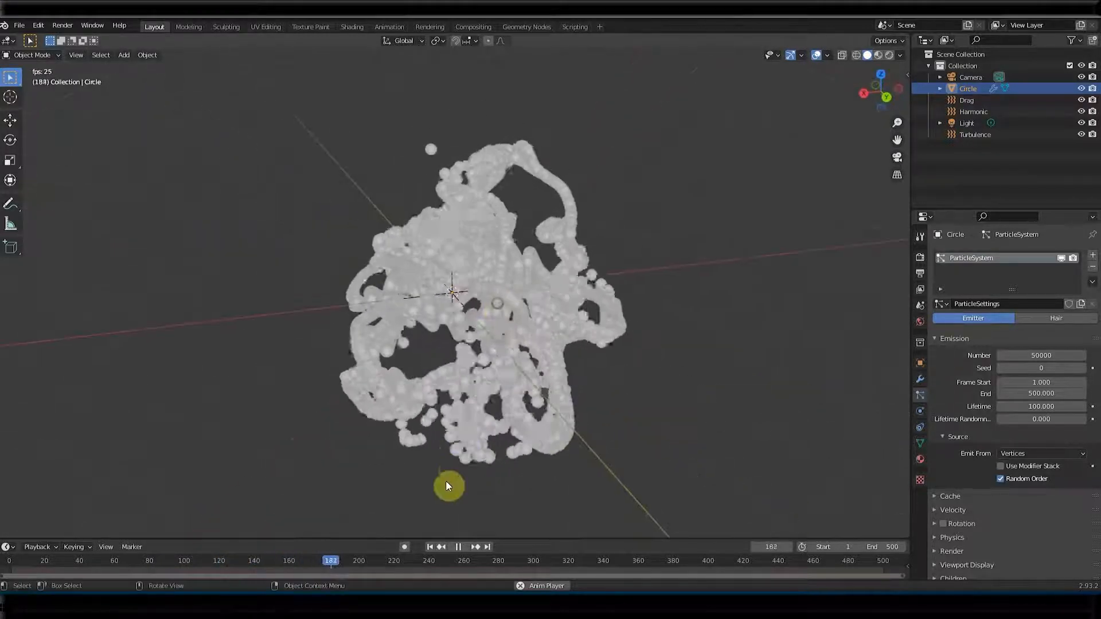
pyautogui.click(459, 548)
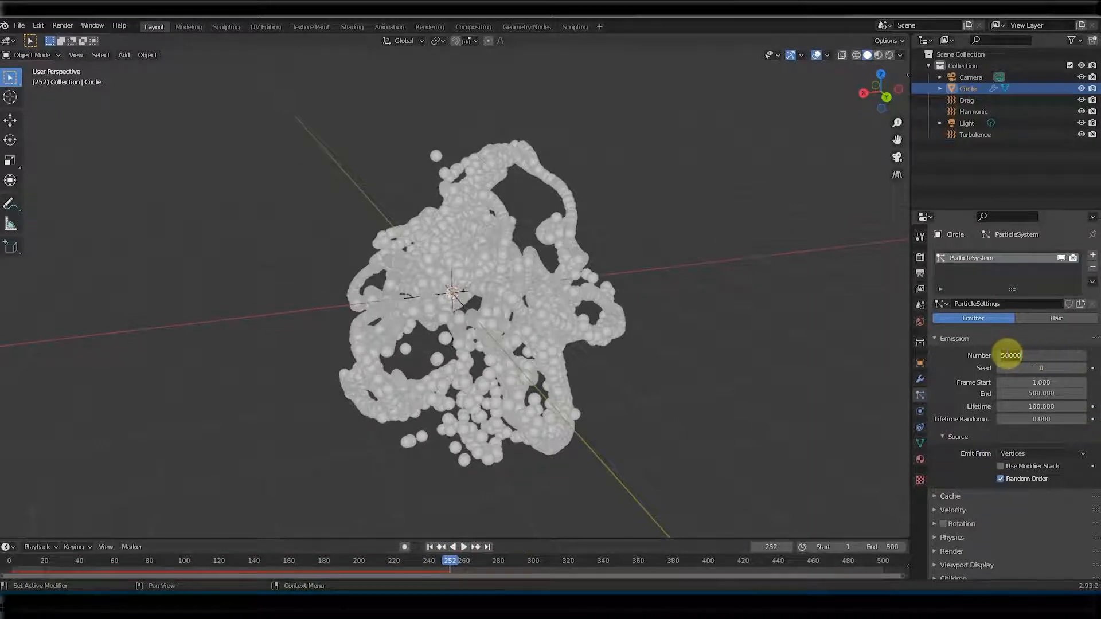
# Try a particle emission number of 10000 and replay the simulation from the first frame
pyautogui.write('1')
pyautogui.press('Return')
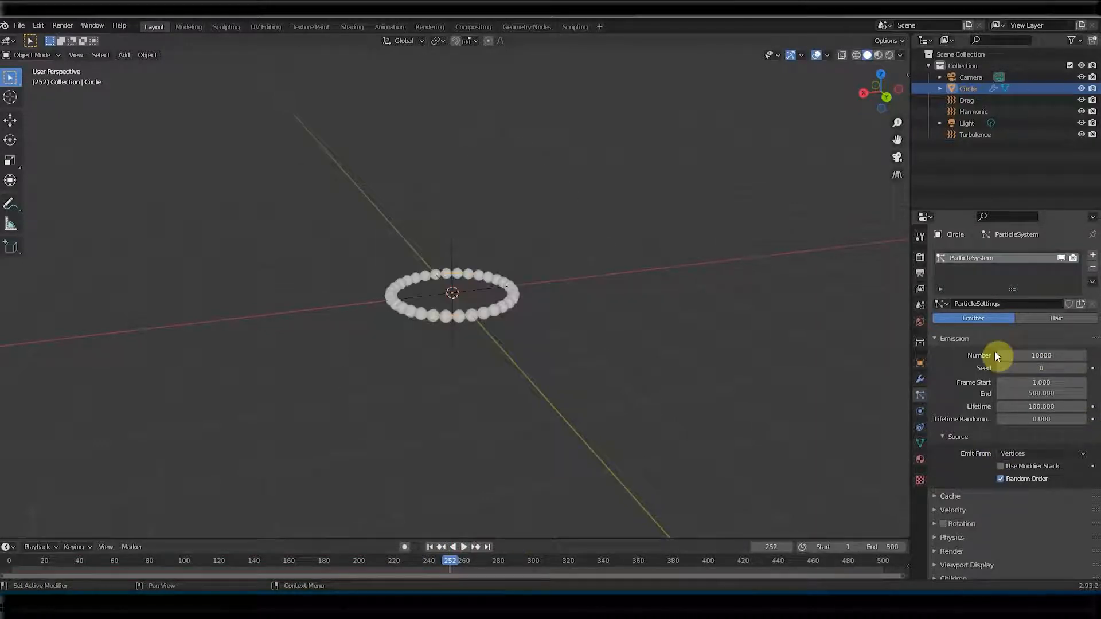
pyautogui.click(430, 547)
pyautogui.click(464, 547)
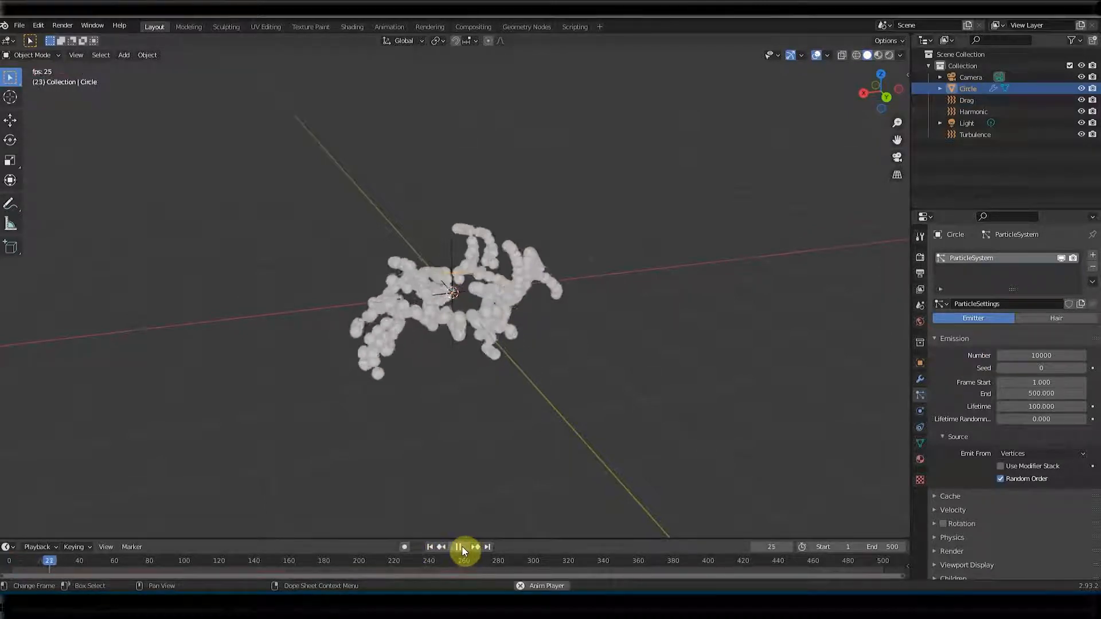
pyautogui.moveTo(511, 388)
pyautogui.mouseDown(button='middle')
pyautogui.moveTo(401, 381)
pyautogui.moveTo(499, 366)
pyautogui.moveTo(562, 376)
pyautogui.moveTo(467, 369)
pyautogui.moveTo(499, 376)
pyautogui.mouseUp(button='middle')
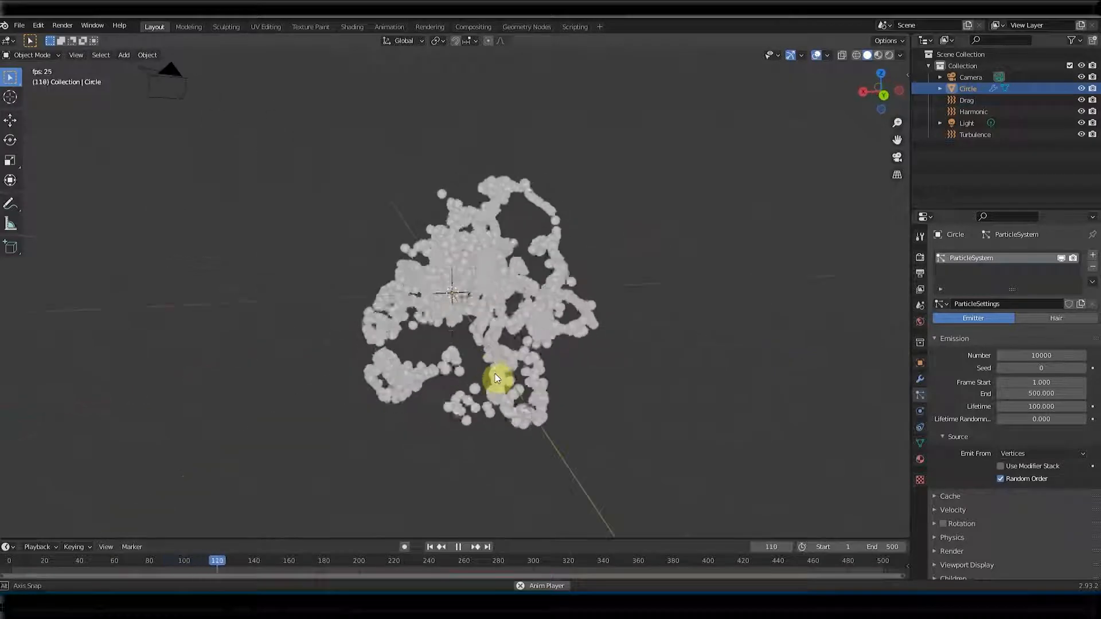
pyautogui.click(459, 547)
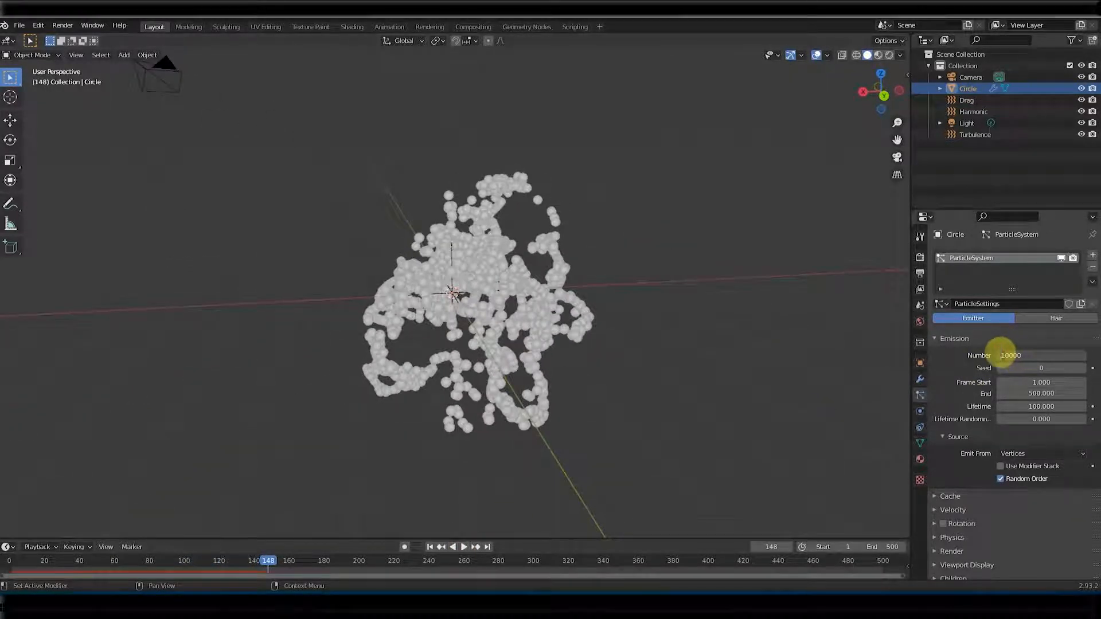
# Set the particle emission number to 50000 and return to the first frame
pyautogui.press('Delete')
pyautogui.write('5')
pyautogui.press('Return')
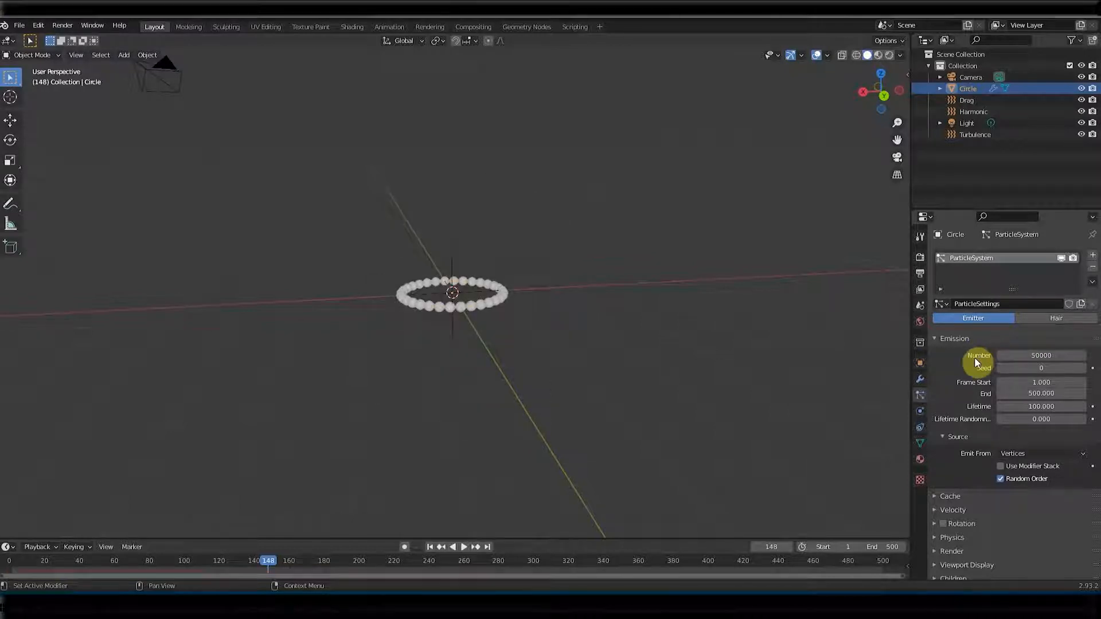
pyautogui.click(429, 547)
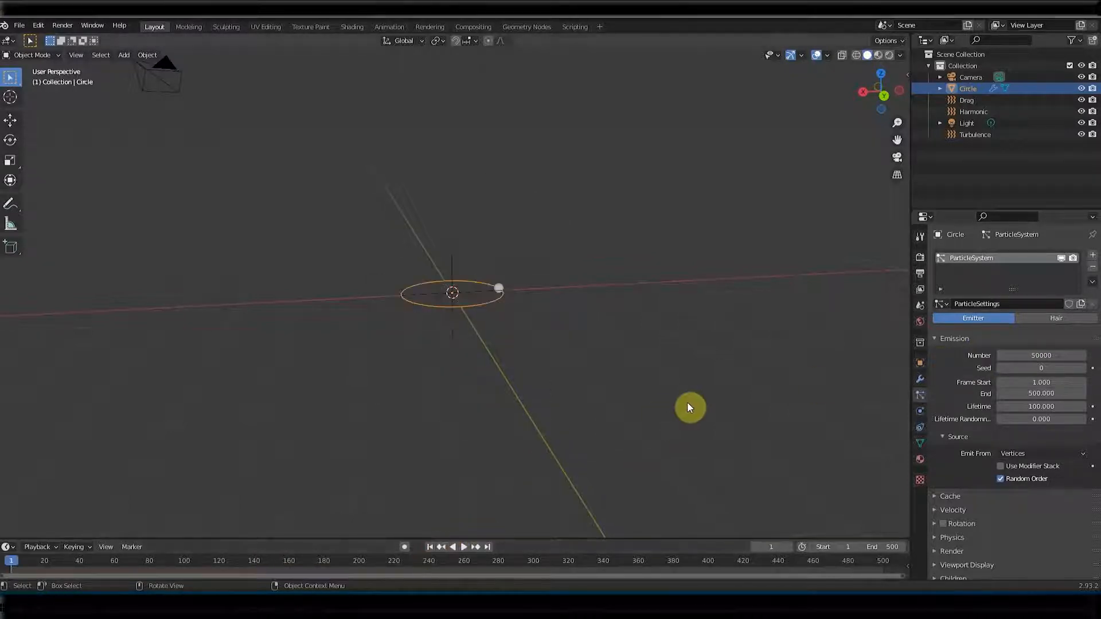
# Save the project as blend_pp.blend in the blender folder and play the simulation
pyautogui.hotkey('ctrl', 's')
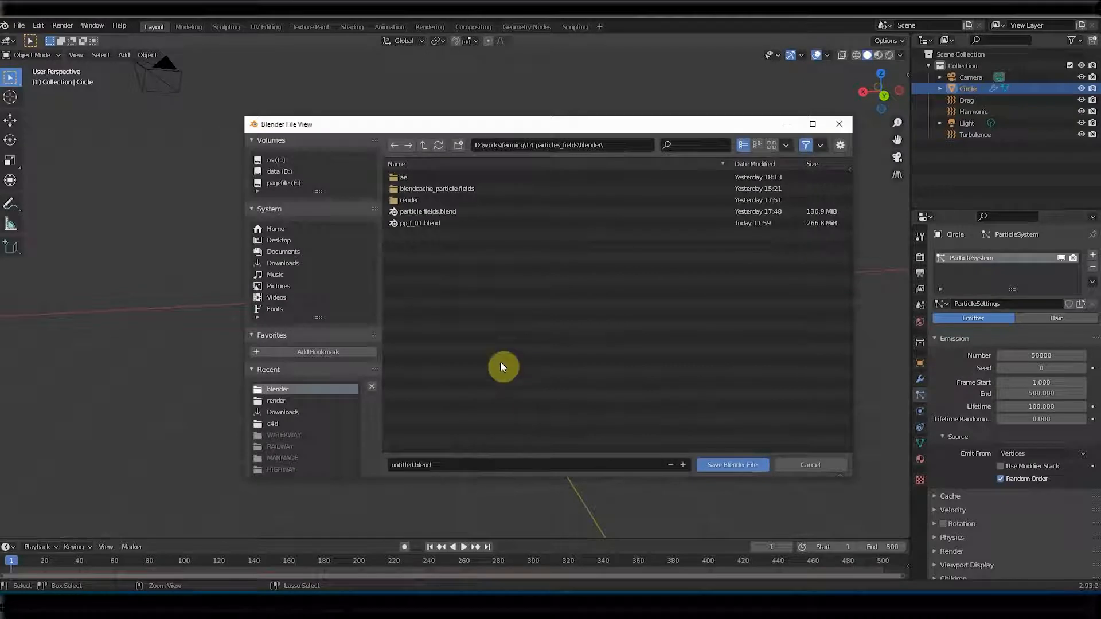
pyautogui.click(393, 465)
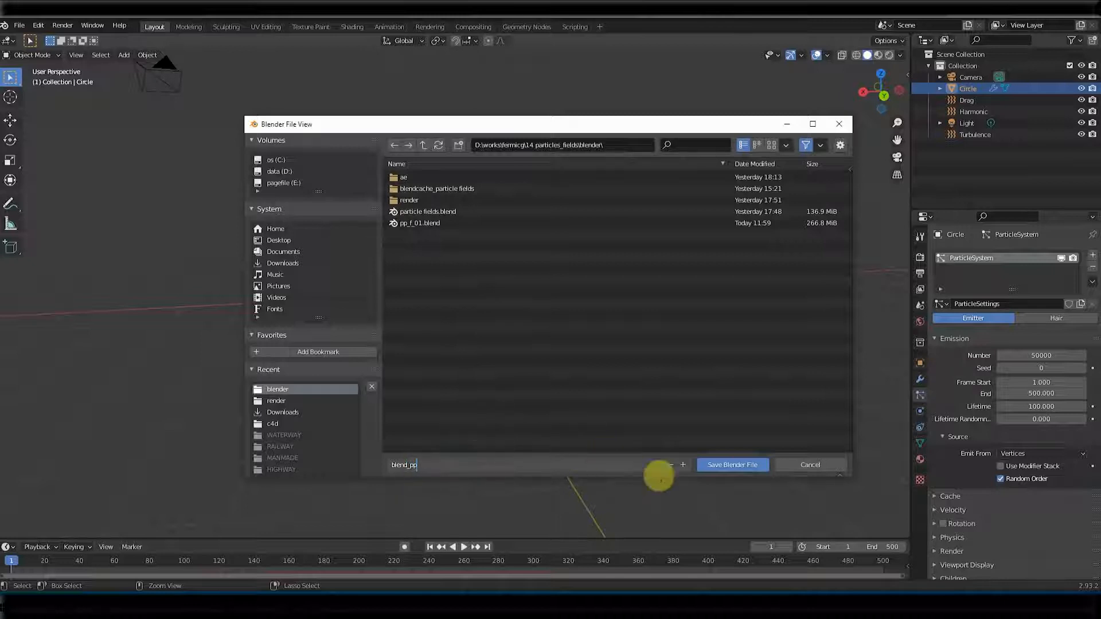
pyautogui.click(727, 465)
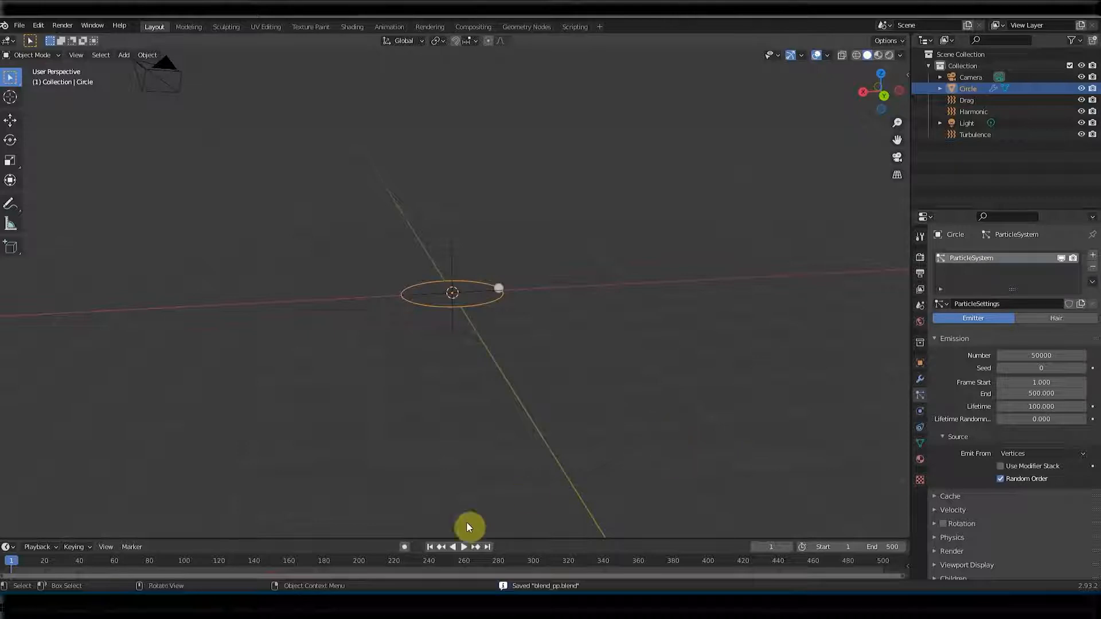
pyautogui.click(464, 547)
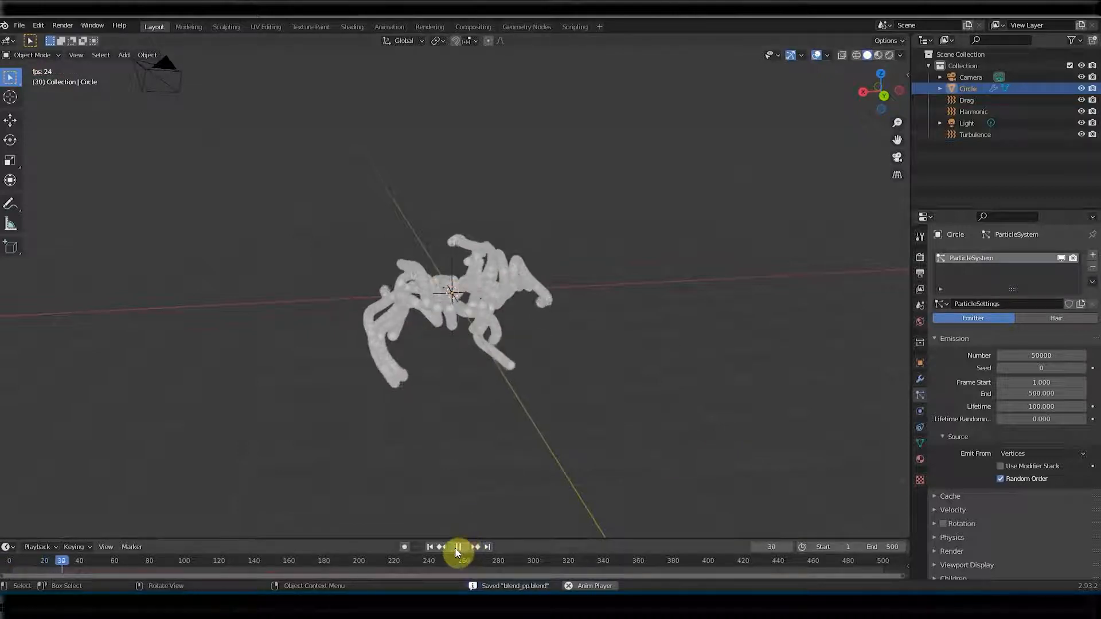
# Stop playback, return to the first frame and bake the circle's particle simulation cache
pyautogui.click(458, 547)
pyautogui.click(430, 547)
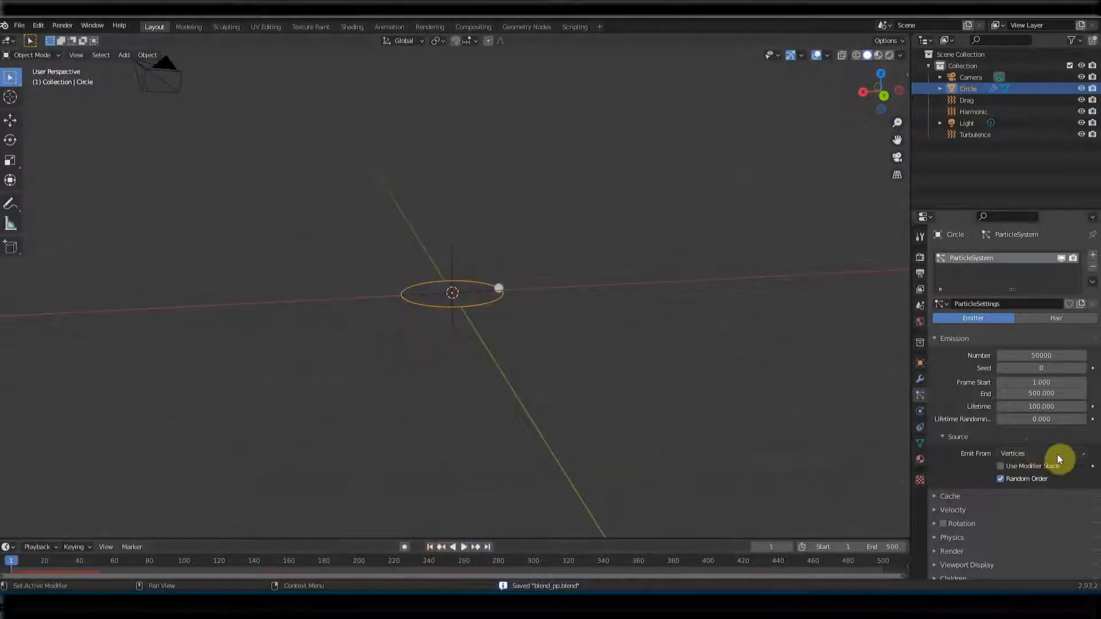
pyautogui.click(954, 496)
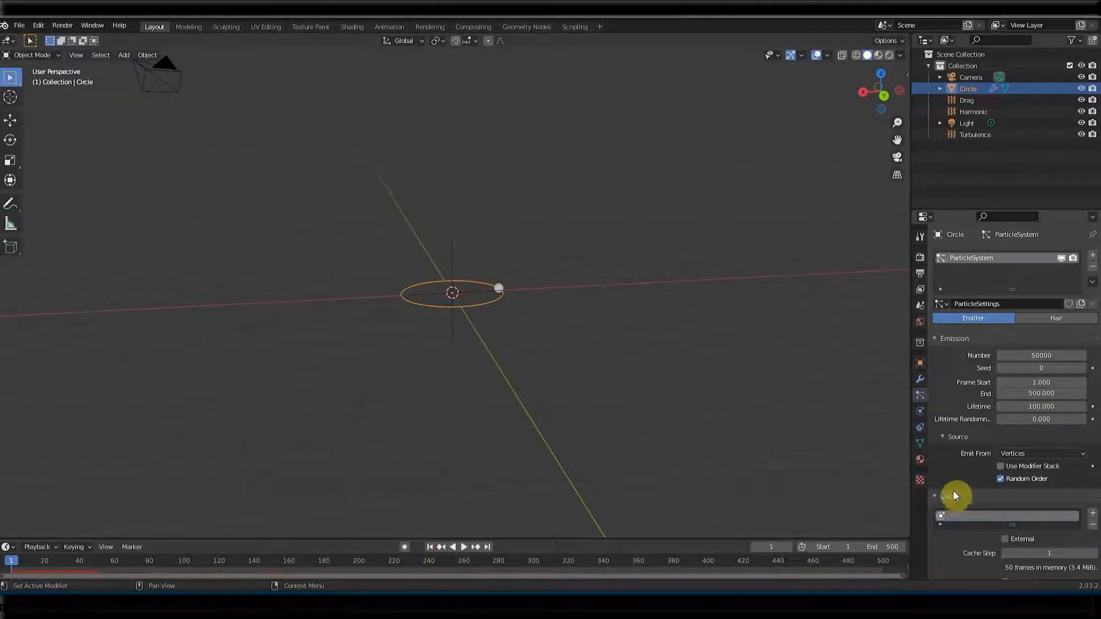
pyautogui.scroll(-5, 953, 487)
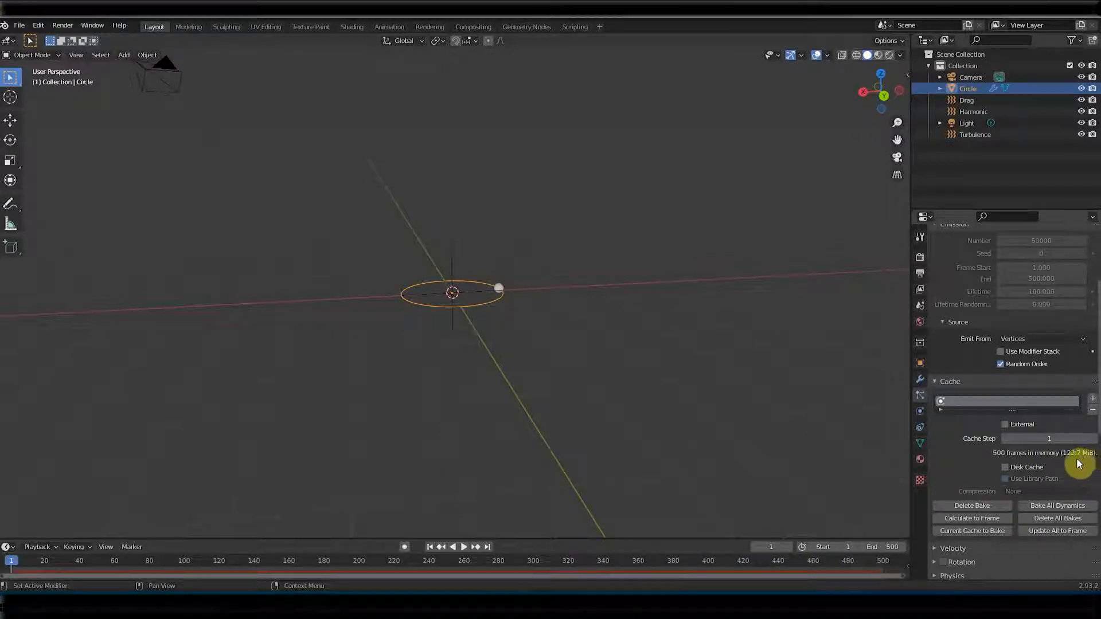
# Scrub through the baked particle simulation up to frame 118 and delete the bake, going back to frame 0
pyautogui.press('space')
pyautogui.moveTo(19, 559); pyautogui.dragTo(146, 563)
pyautogui.moveTo(592, 412); pyautogui.dragTo(450, 436, button='middle')
pyautogui.moveTo(142, 563); pyautogui.dragTo(216, 575)
pyautogui.click(984, 507)
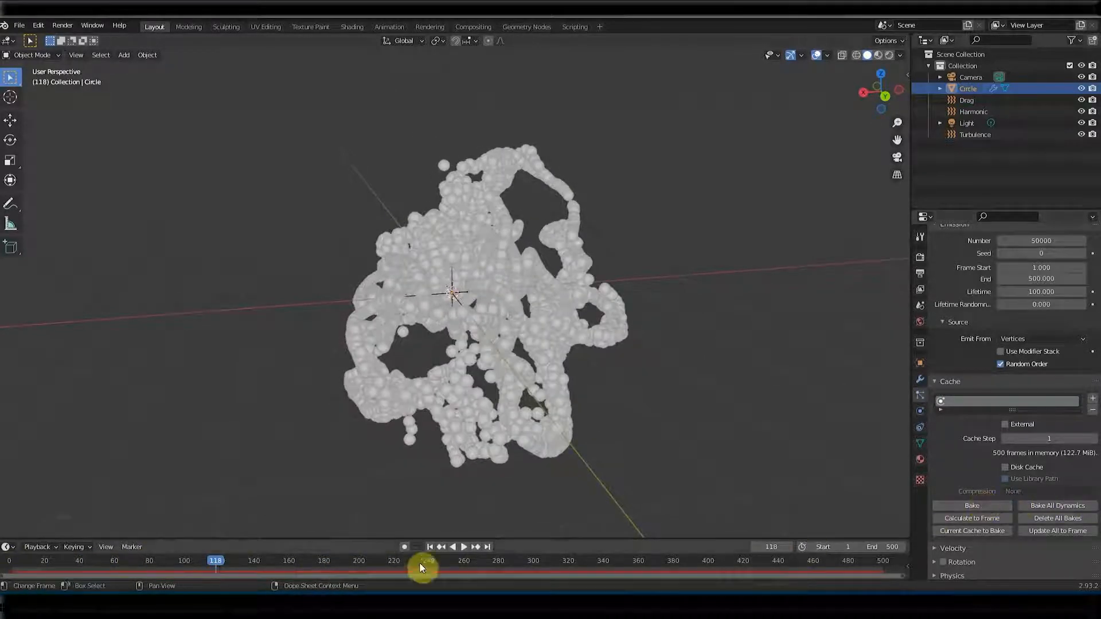
pyautogui.moveTo(217, 562); pyautogui.dragTo(7, 563)
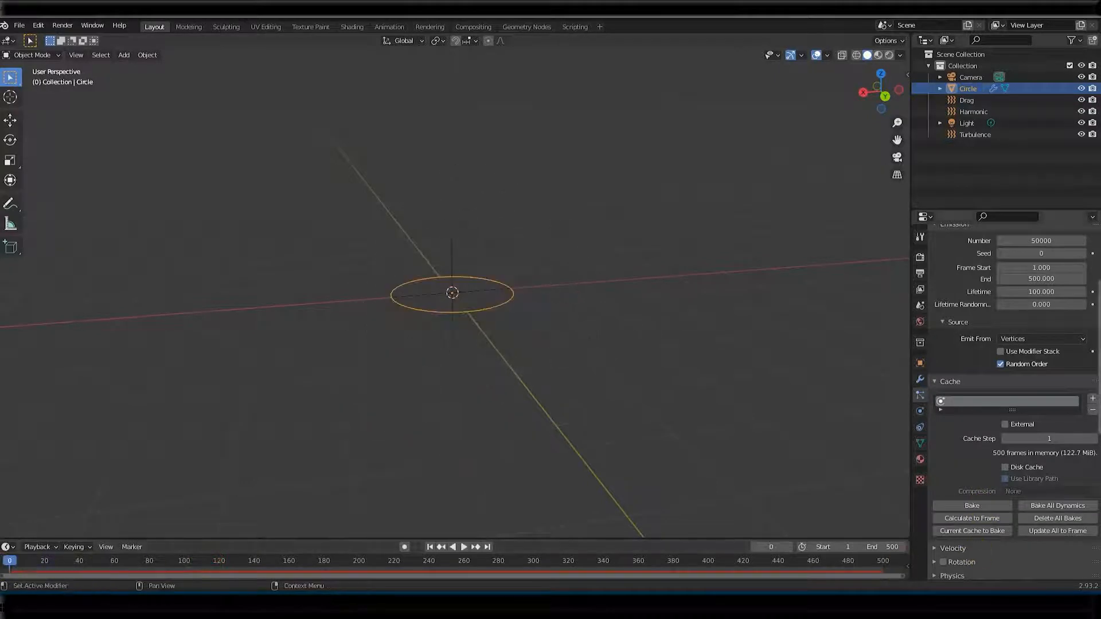
# Keyframe the Harmonic field's strength at 2 and damping at 1 on frame 40, and its strength at 0 on frame 71
pyautogui.click(972, 112)
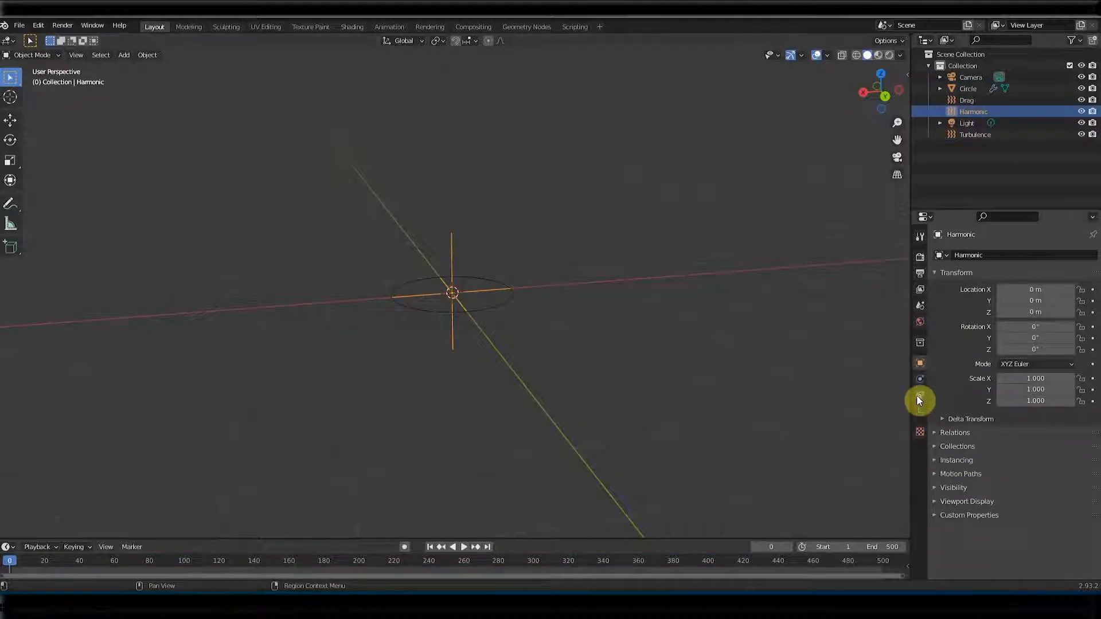
pyautogui.click(918, 380)
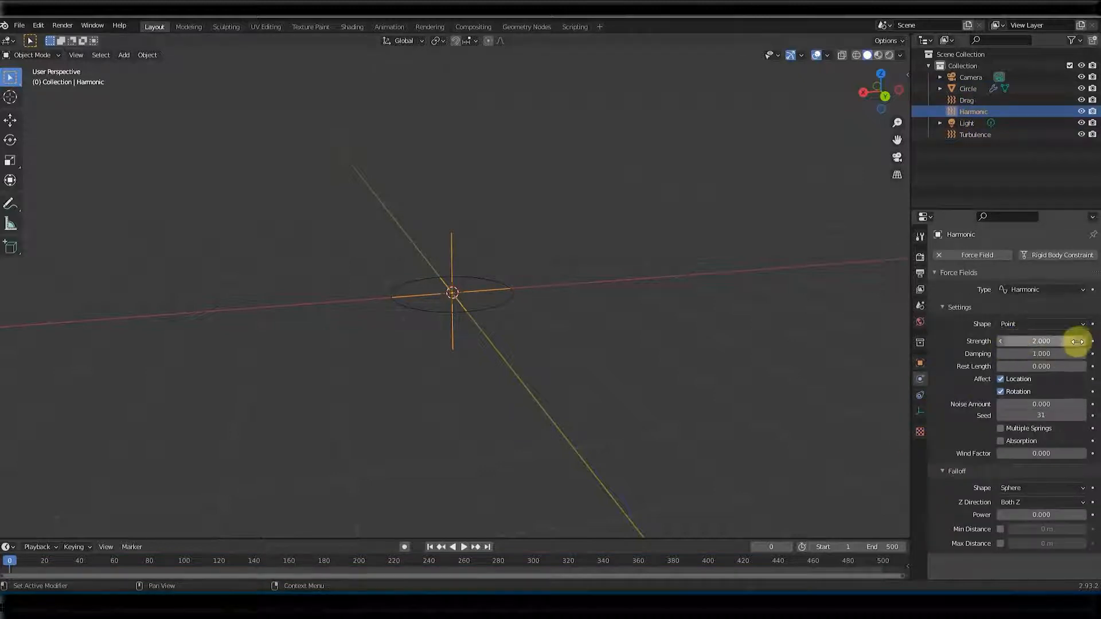
pyautogui.press('space')
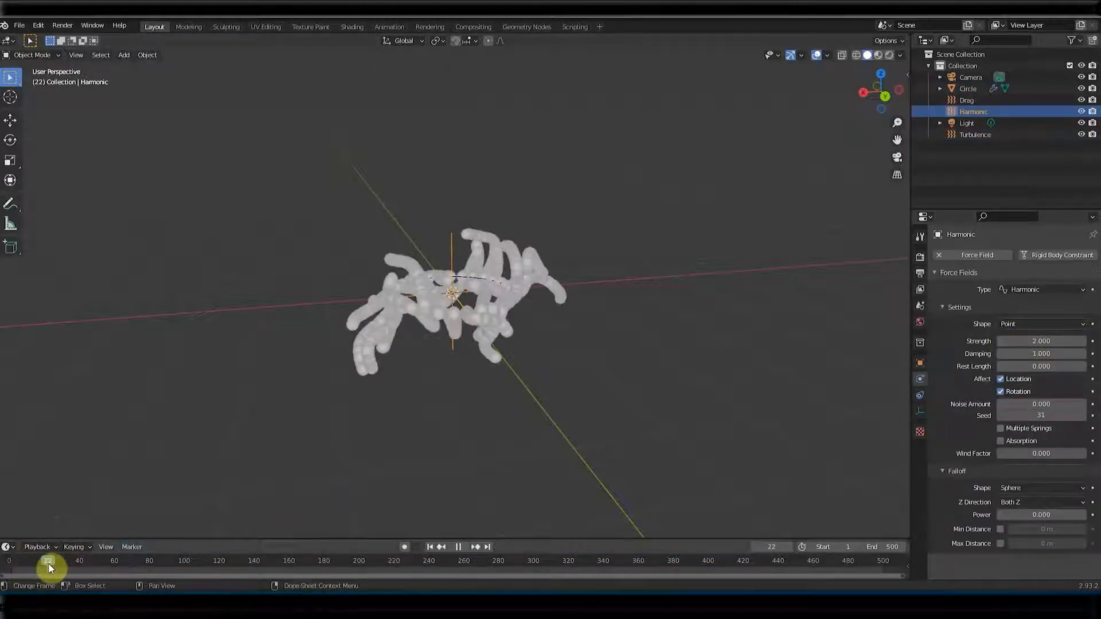
pyautogui.press('space')
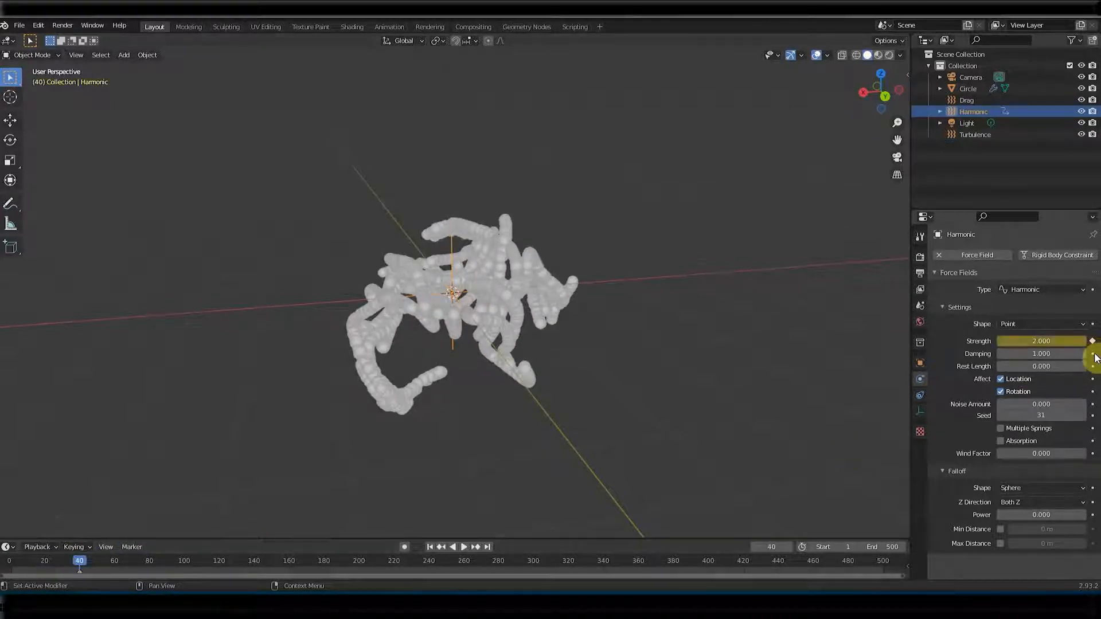
pyautogui.click(1092, 355)
pyautogui.moveTo(81, 562); pyautogui.dragTo(133, 563)
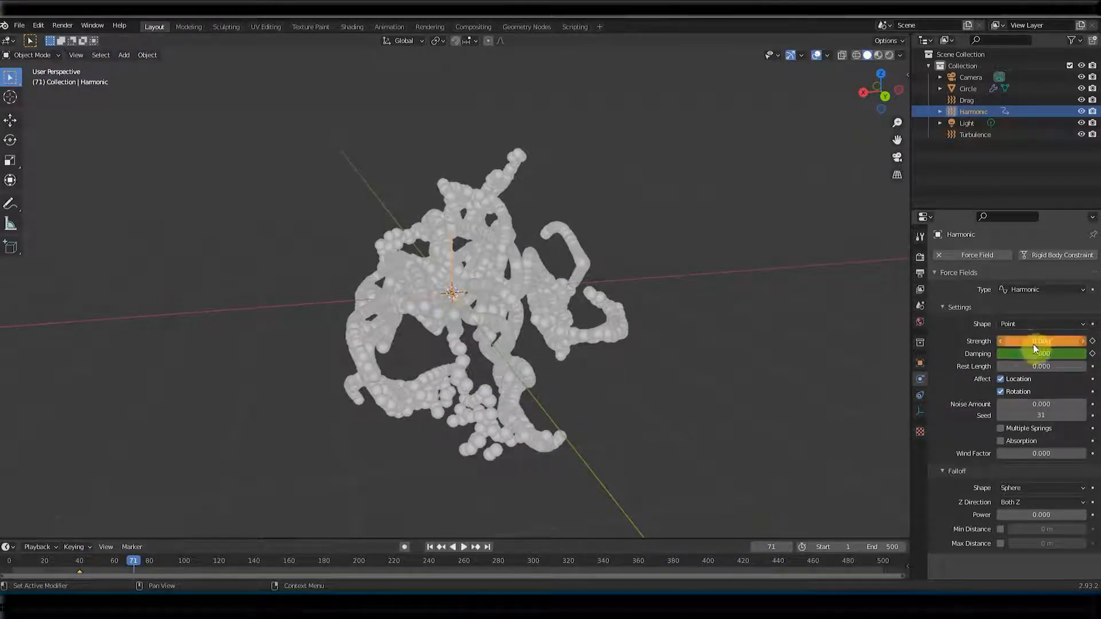
pyautogui.click(1094, 342)
# Keyframe the Harmonic field's damping at 1 on frame 101, 0 on frame 119 and 2 on frame 154
pyautogui.moveTo(140, 563); pyautogui.dragTo(251, 552)
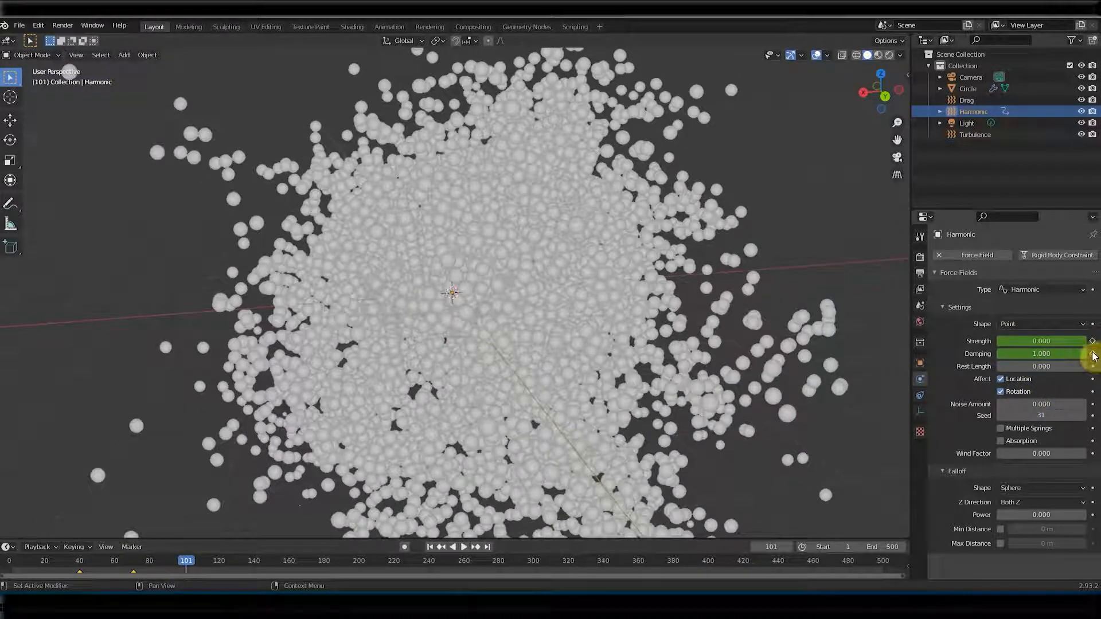
pyautogui.moveTo(192, 569); pyautogui.dragTo(216, 565)
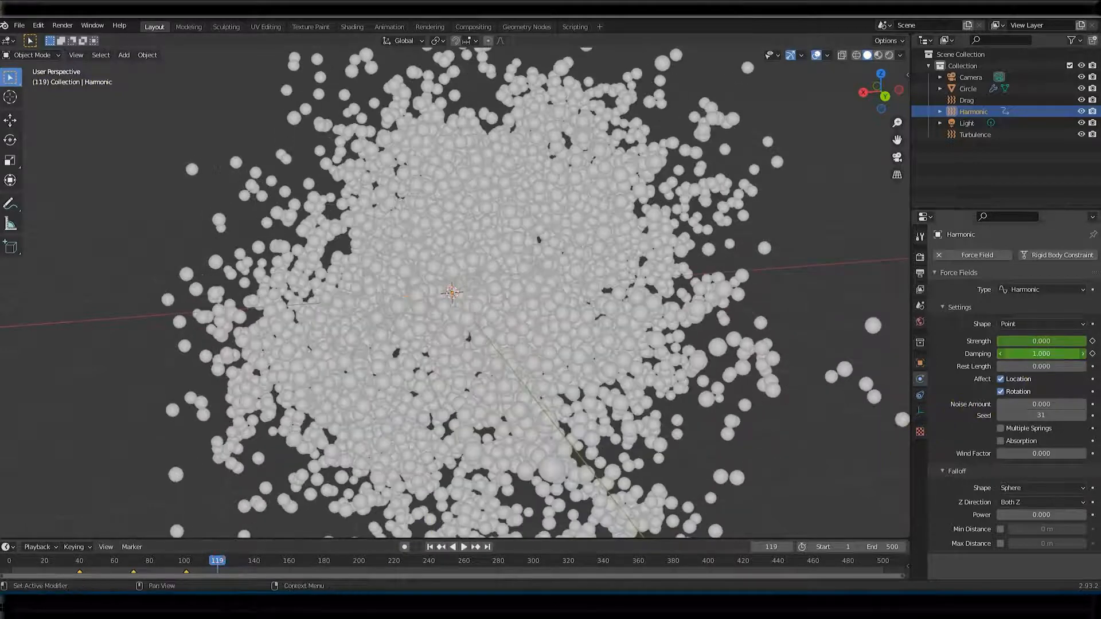
pyautogui.click(1093, 355)
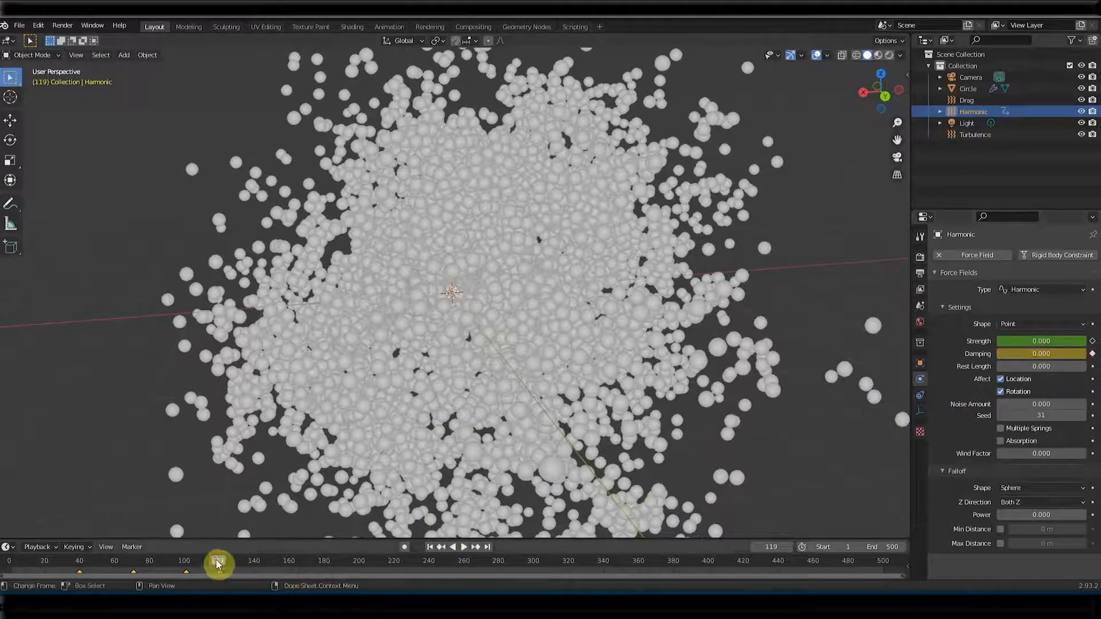
pyautogui.moveTo(217, 565); pyautogui.dragTo(280, 567)
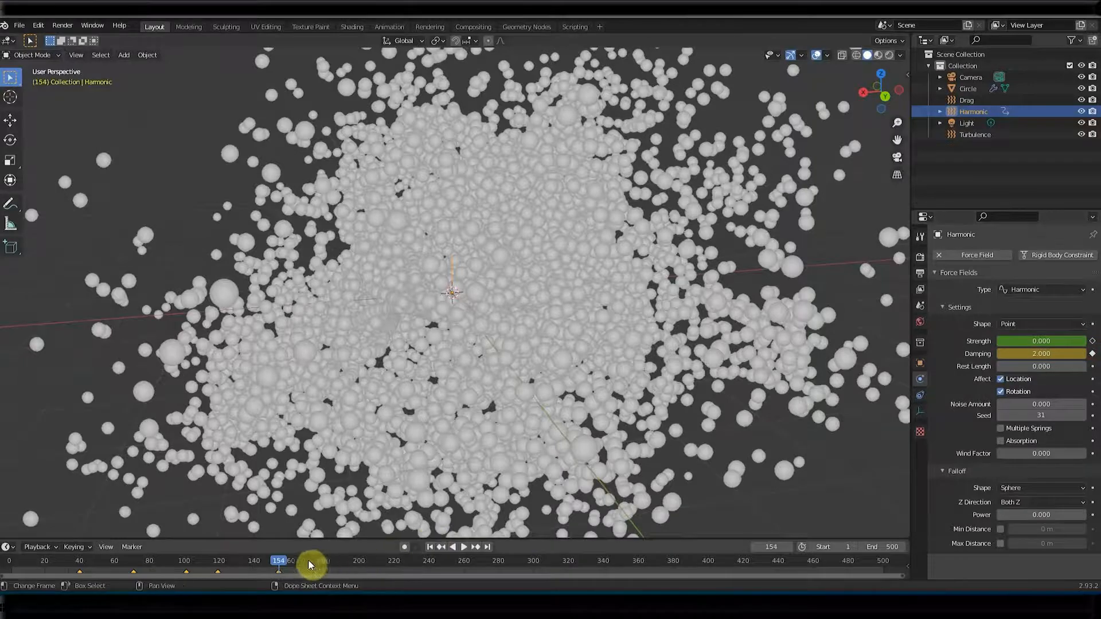
# Keyframe the Harmonic field's strength at 0 on frame 181 and at 2 on frames 224 and 309
pyautogui.moveTo(285, 565); pyautogui.dragTo(324, 563)
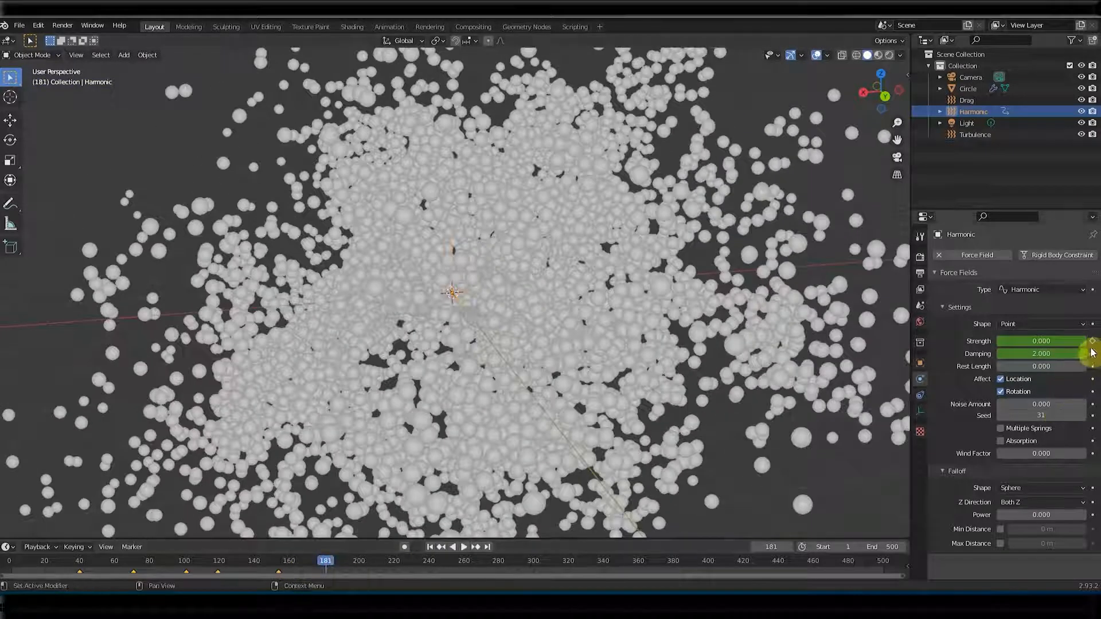
pyautogui.moveTo(337, 564); pyautogui.dragTo(400, 564)
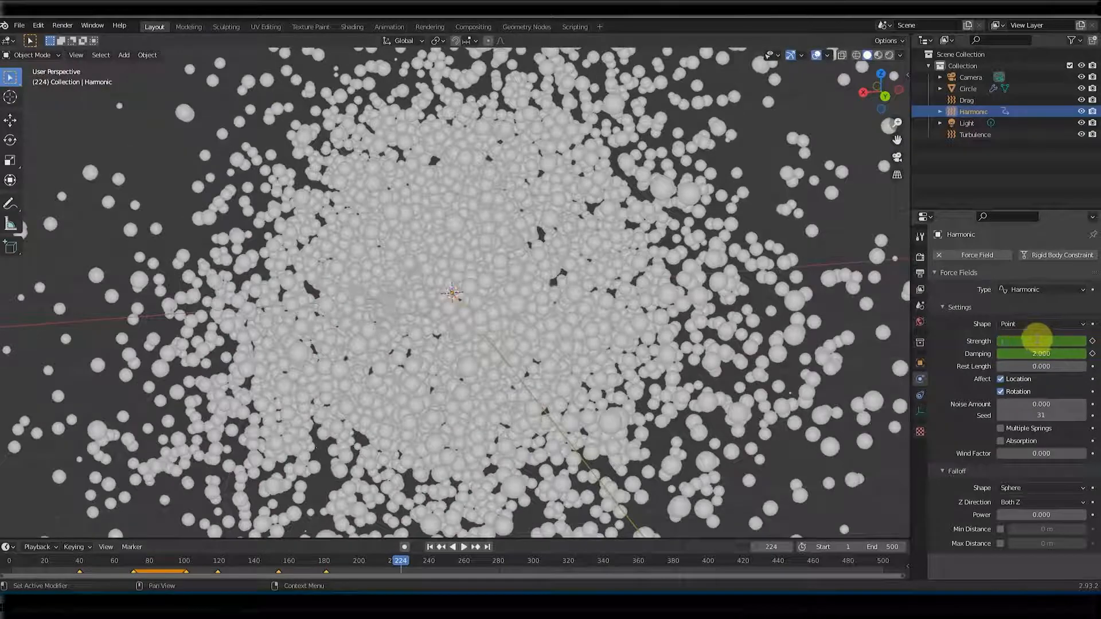
pyautogui.click(1093, 341)
pyautogui.press('space')
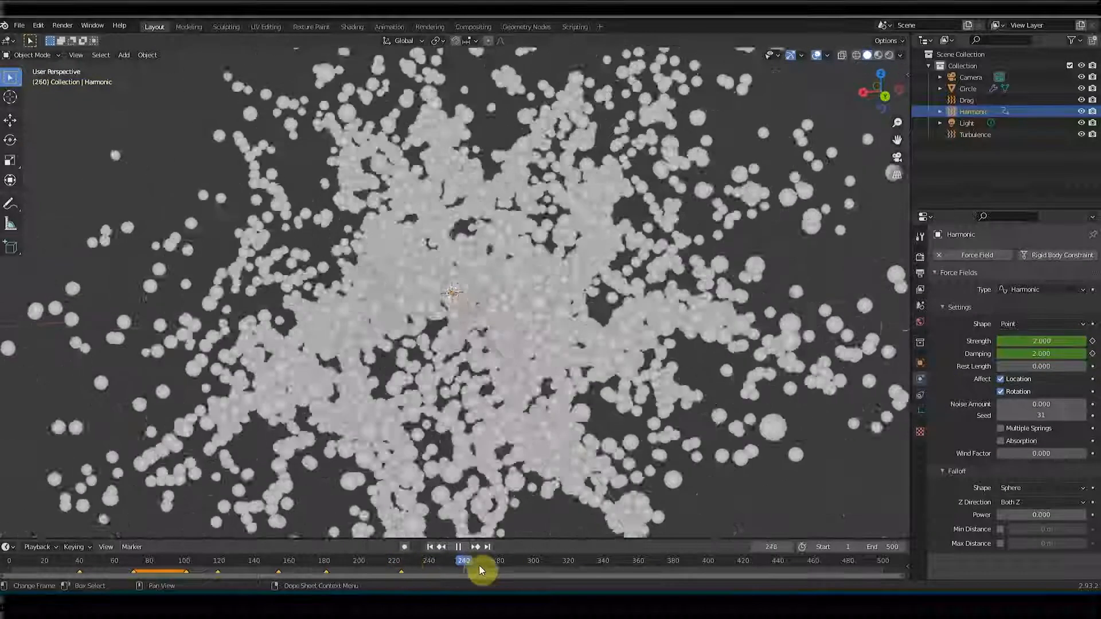
pyautogui.press('space')
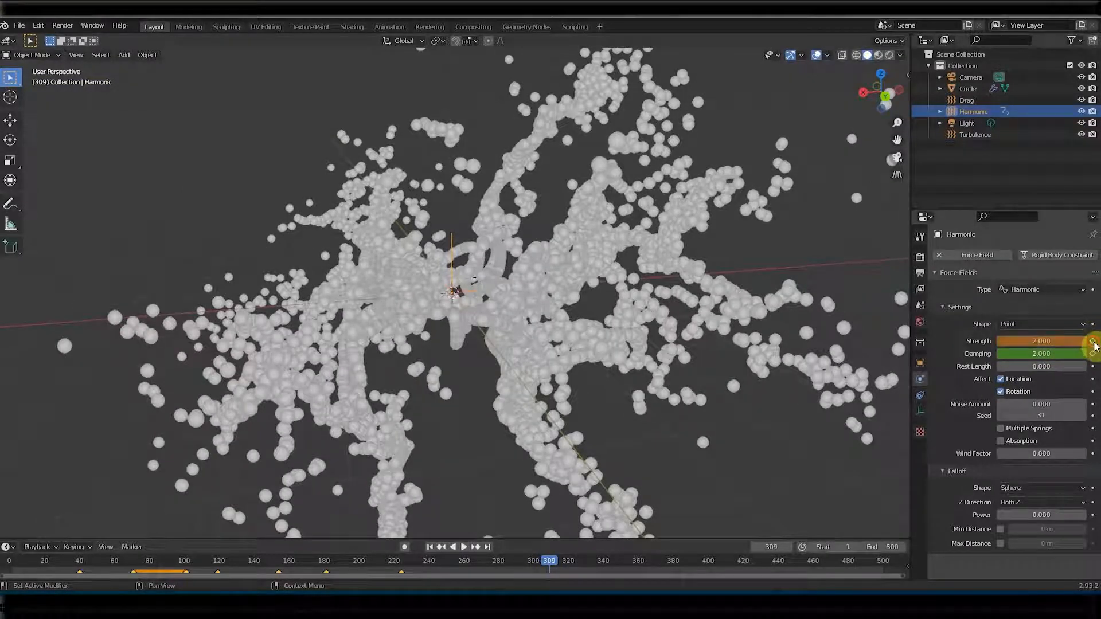
# Replay the simulation from the first frame to check the animated Harmonic field, and rewind it
pyautogui.click(430, 547)
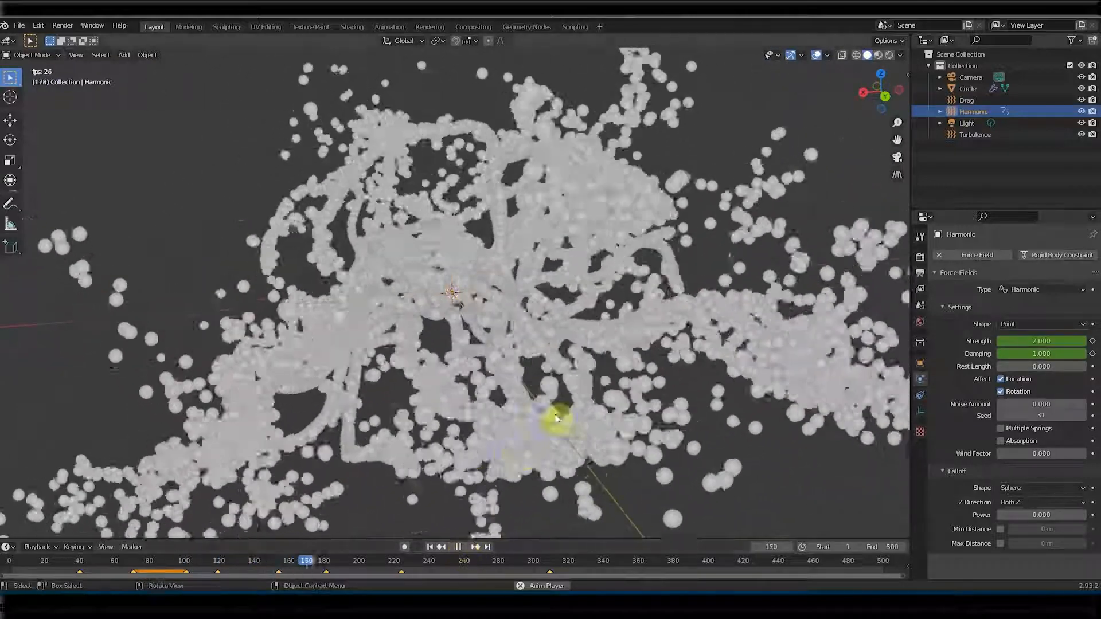
pyautogui.moveTo(578, 333); pyautogui.dragTo(467, 522, button='middle')
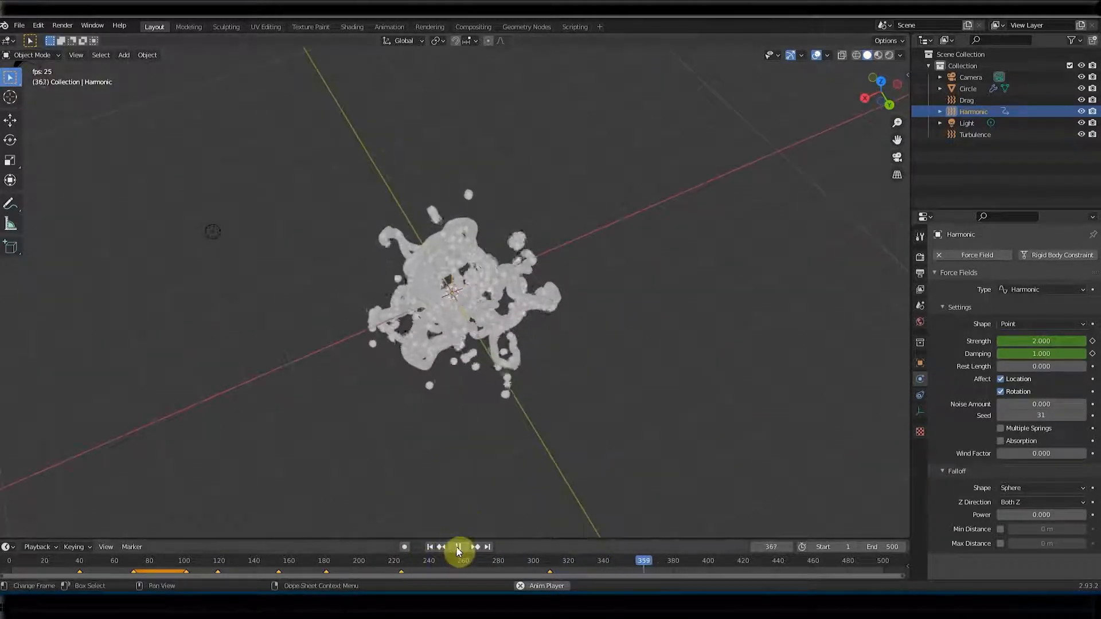
pyautogui.click(458, 547)
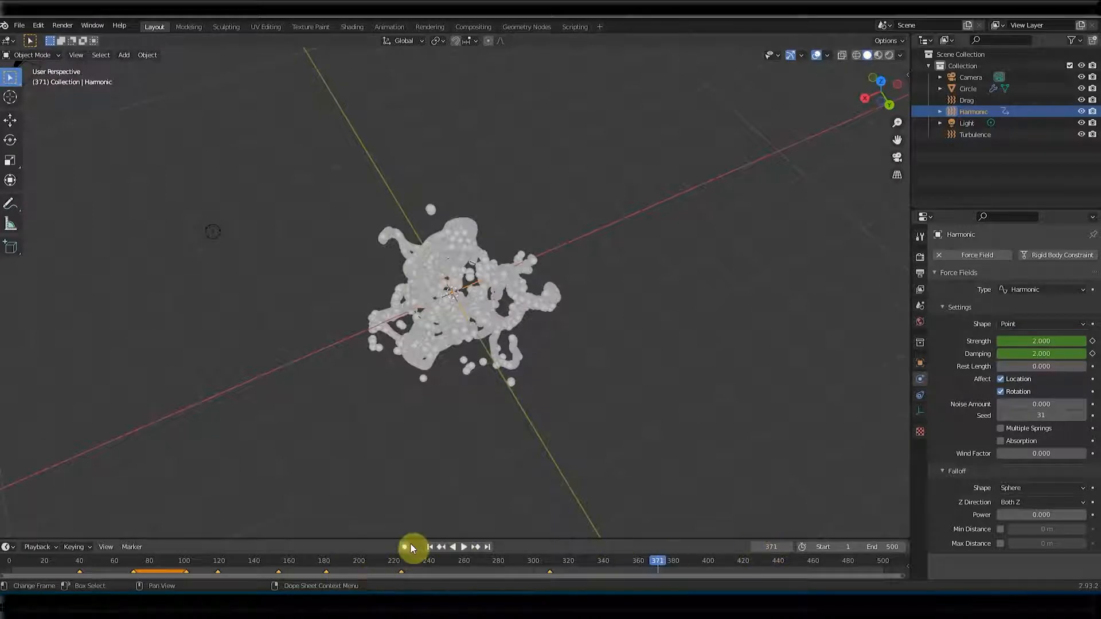
pyautogui.click(429, 548)
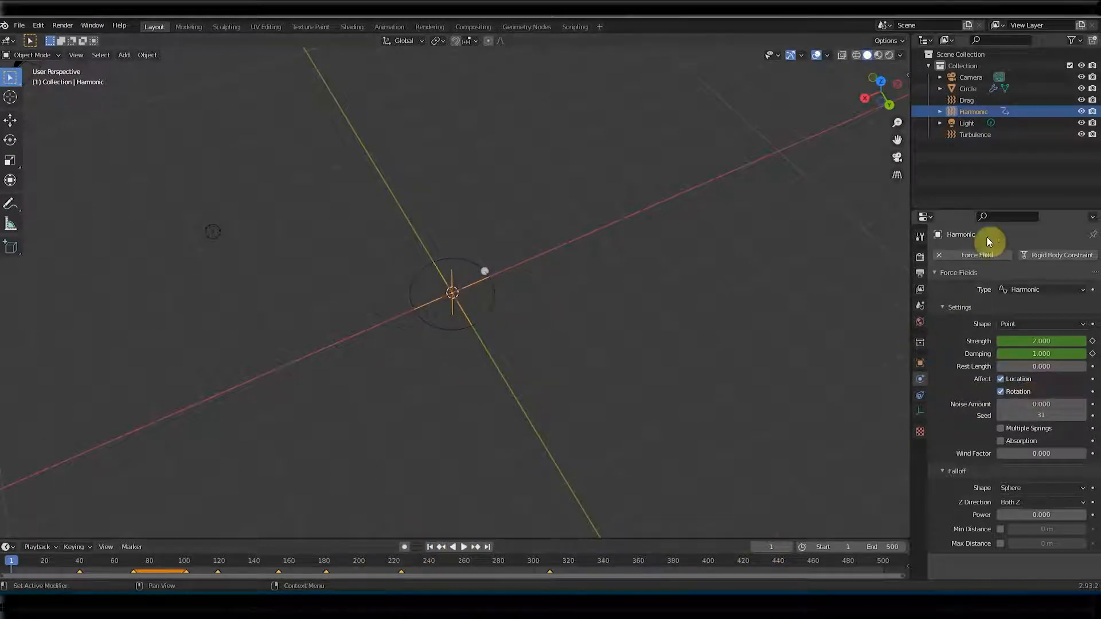
# Keyframe the Turbulence field's strength at 45 on frames 1 and about 70, and keyframe a changed strength on frame 115
pyautogui.click(972, 135)
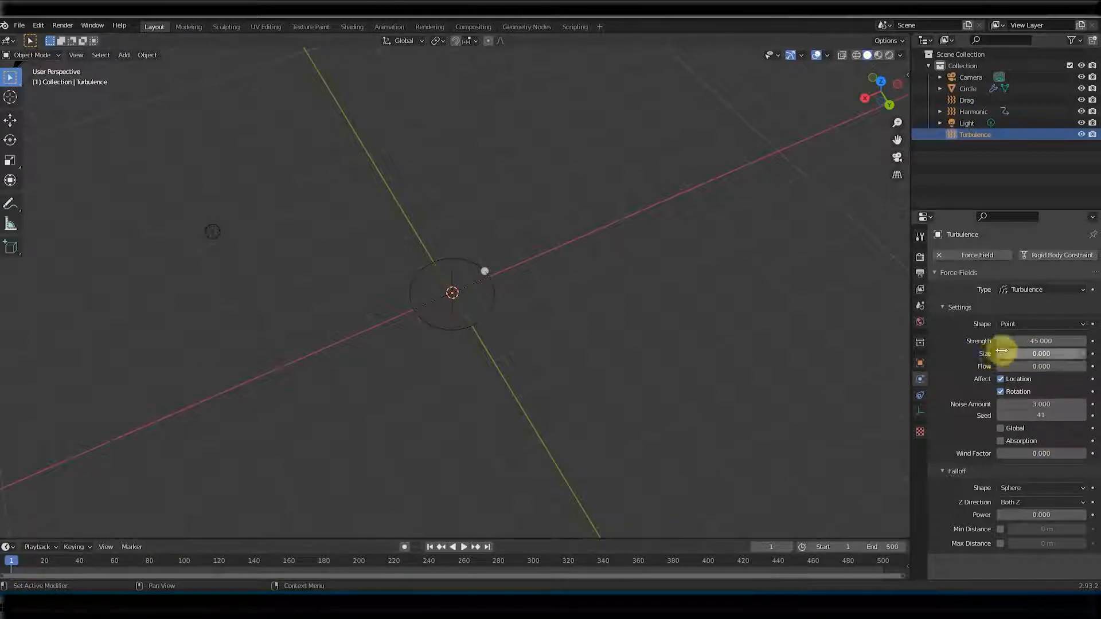
pyautogui.click(1093, 342)
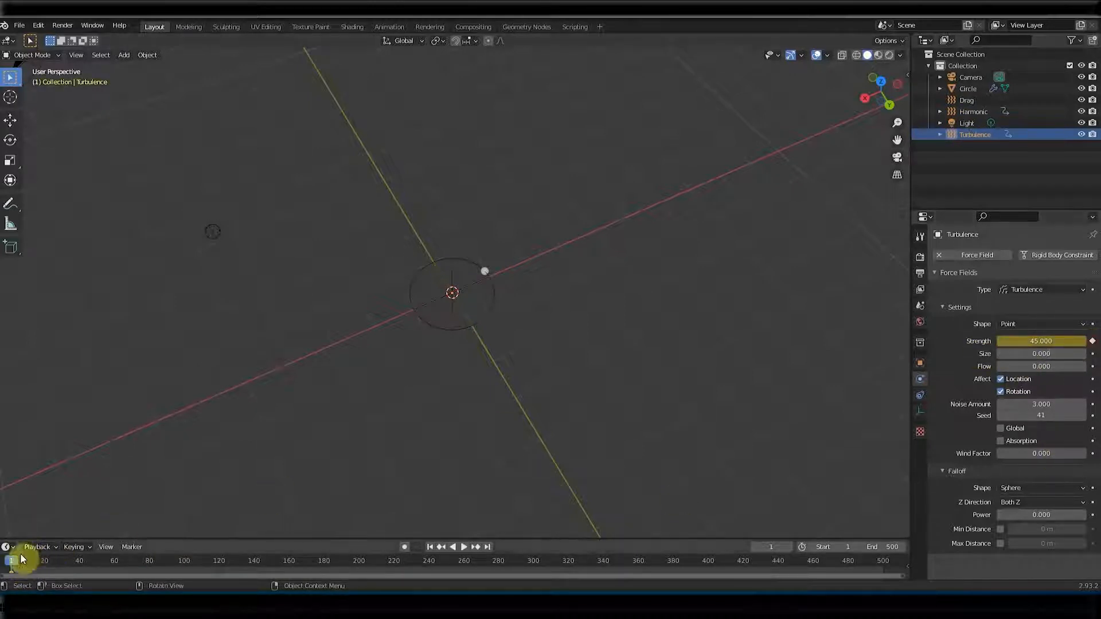
pyautogui.moveTo(14, 568); pyautogui.dragTo(210, 561)
pyautogui.click(1034, 343)
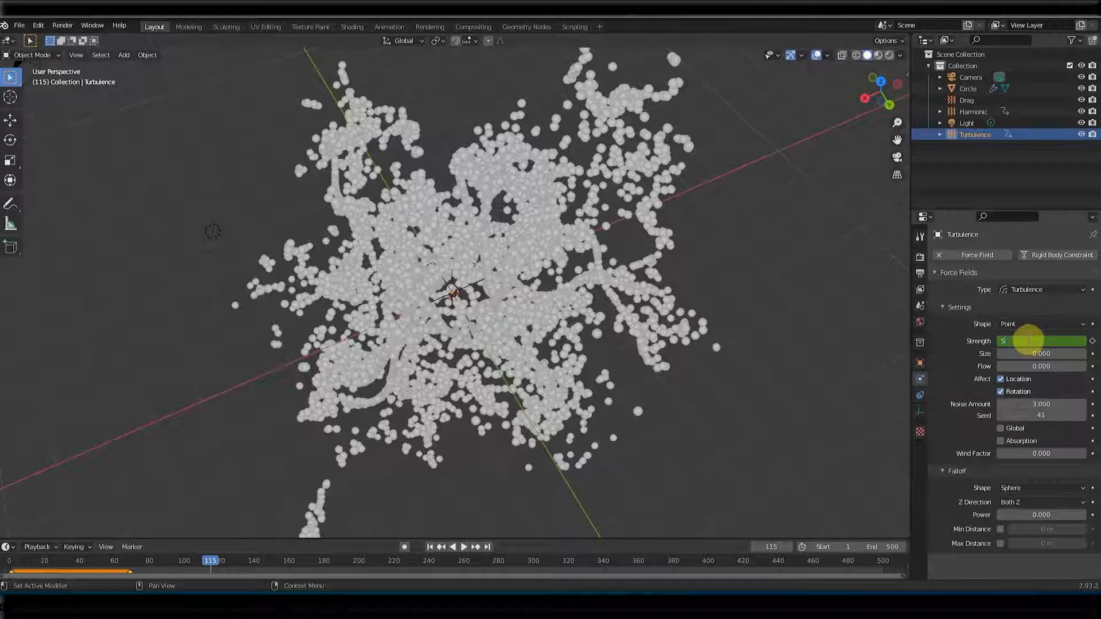
pyautogui.click(1093, 342)
# Keyframe the Turbulence field's strength at -40 on frame 180 and 0 on frame 265
pyautogui.moveTo(217, 563); pyautogui.dragTo(324, 562)
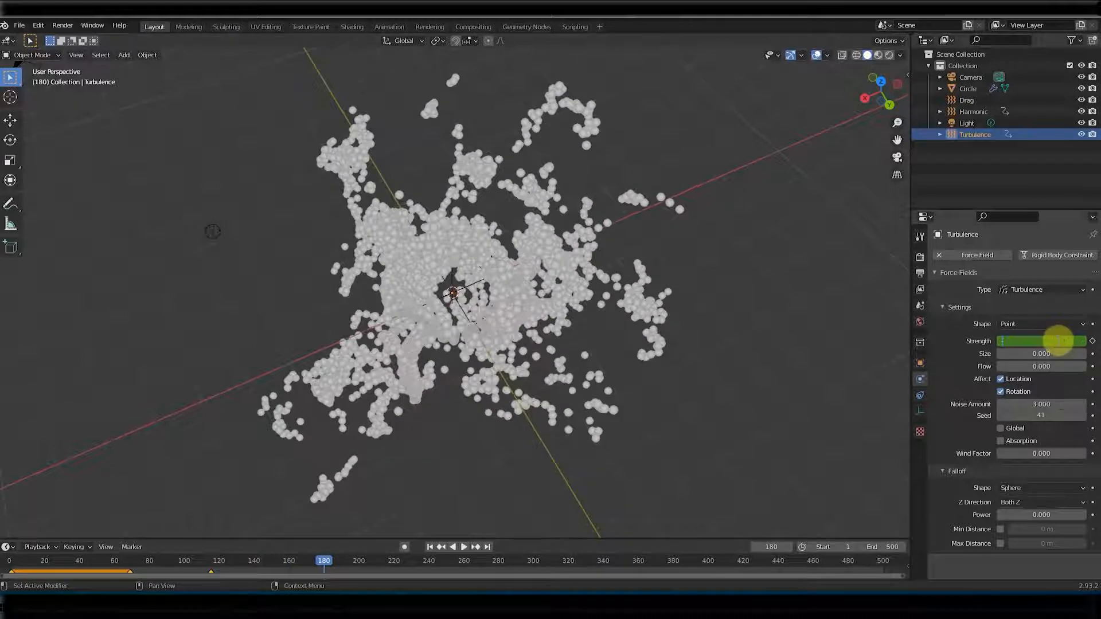
pyautogui.press('Return')
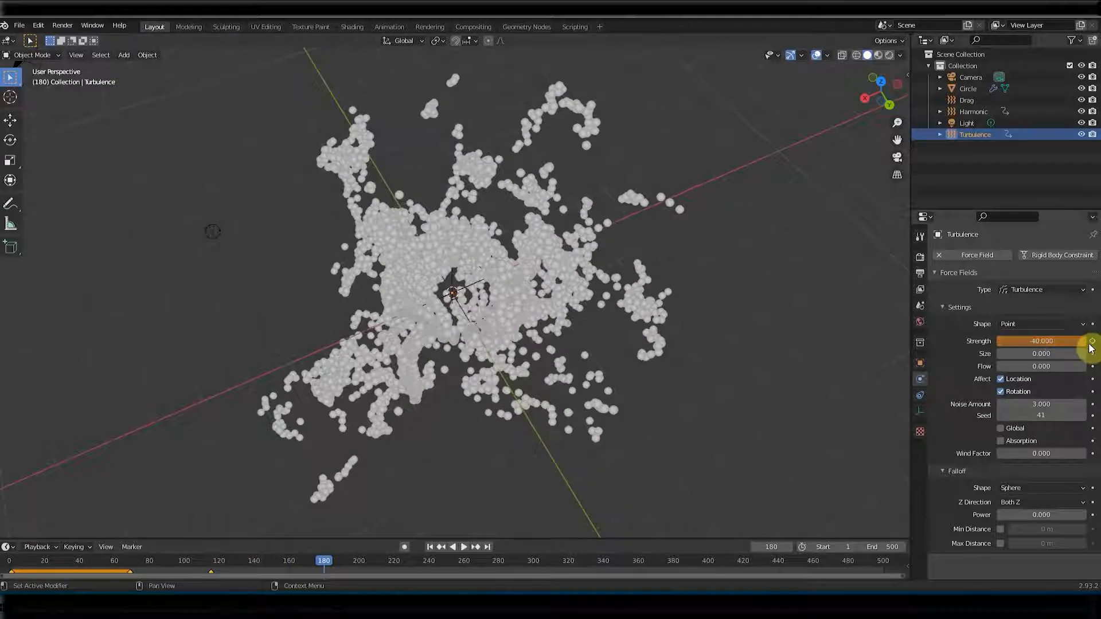
pyautogui.click(1093, 341)
pyautogui.moveTo(327, 566); pyautogui.dragTo(473, 565)
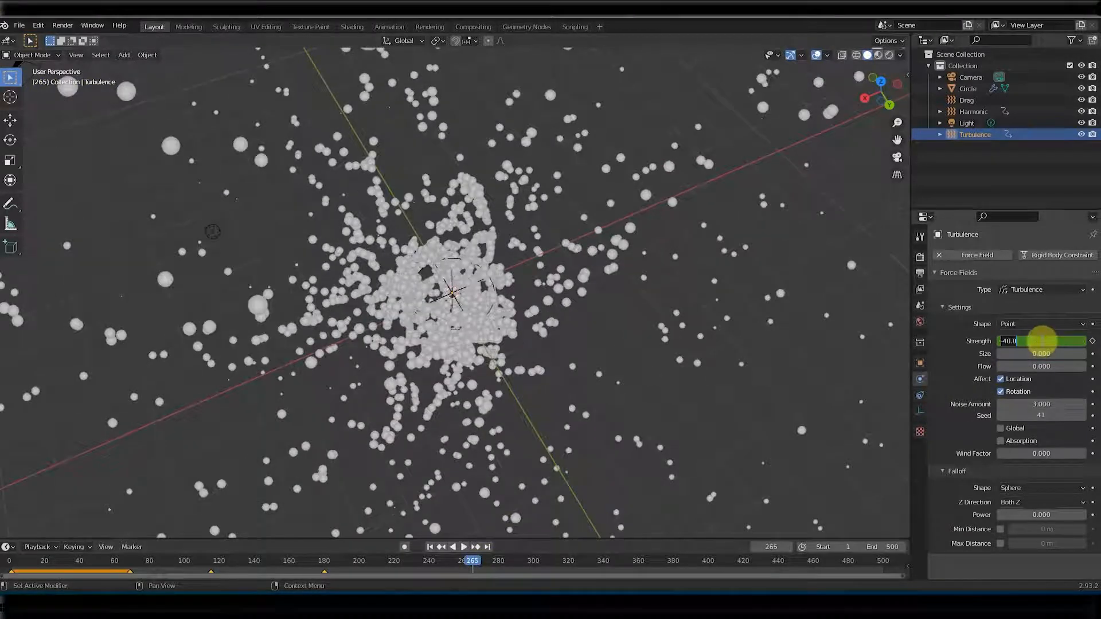
pyautogui.click(1092, 342)
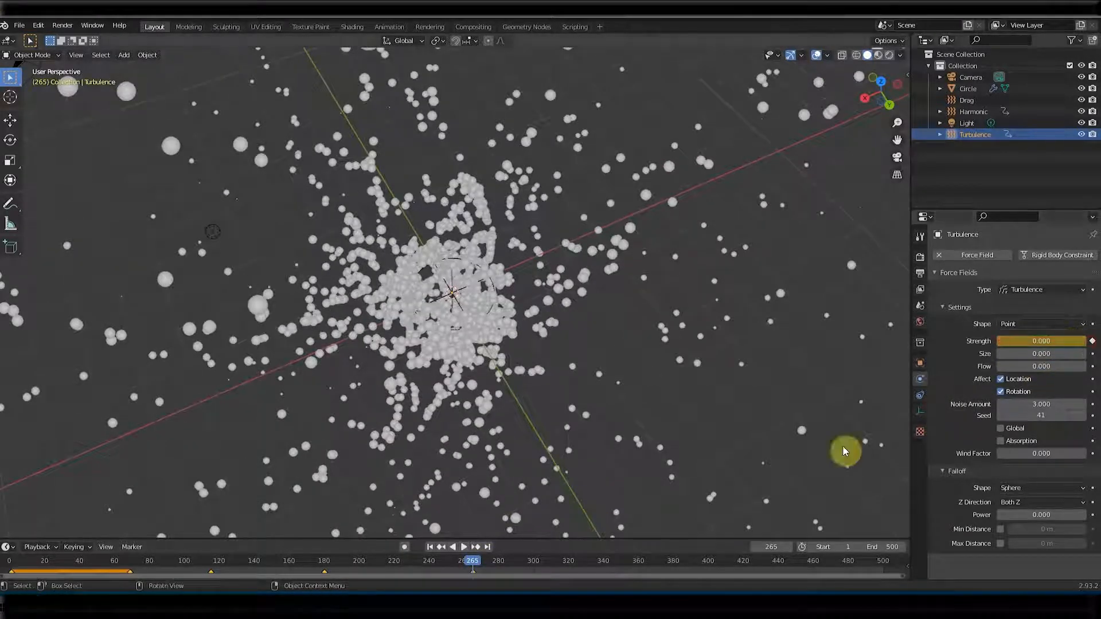
# Keyframe the Turbulence field's strength at 50 on frame 350
pyautogui.press('space')
pyautogui.click(621, 566)
pyautogui.press('space')
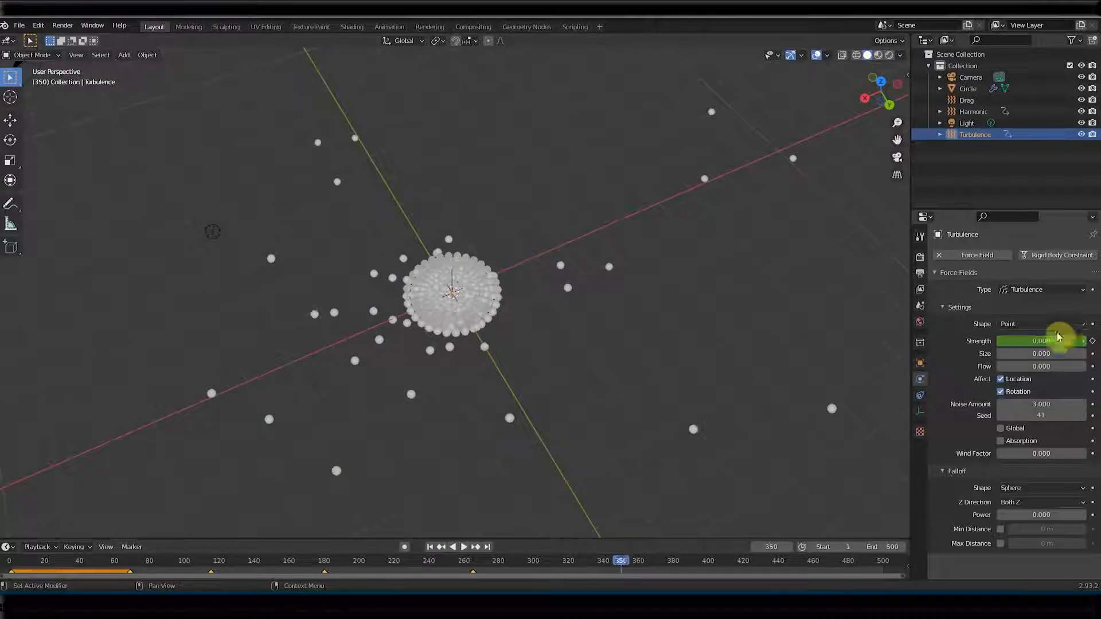
pyautogui.press('Return')
pyautogui.click(1093, 341)
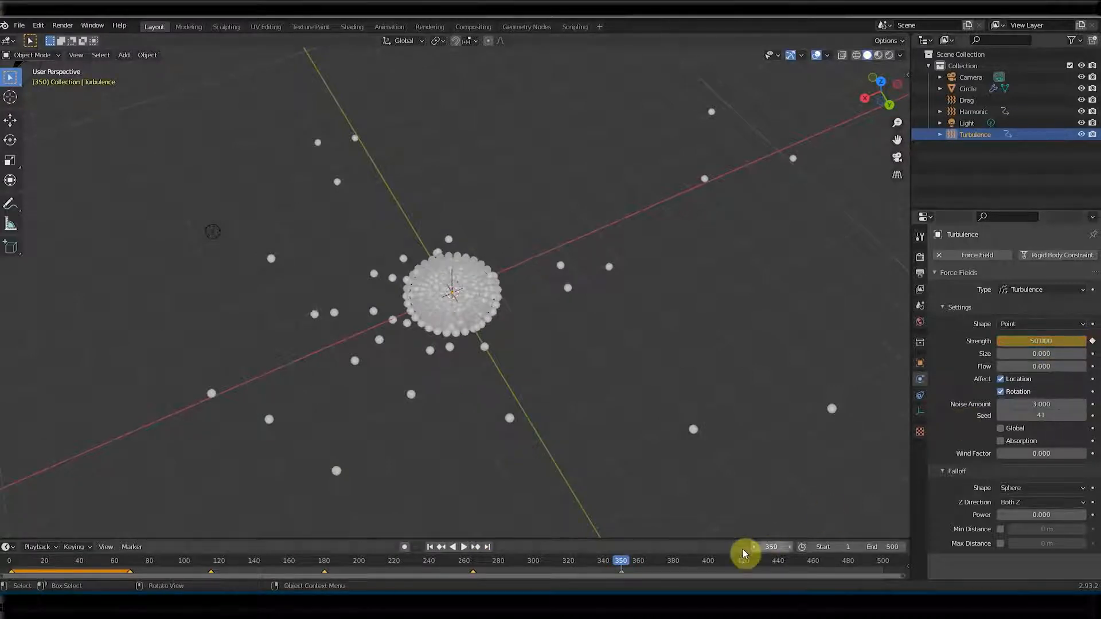
# Replay the simulation from the first frame, check the particle motion from different angles, and return to frame 1
pyautogui.click(430, 547)
pyautogui.click(465, 548)
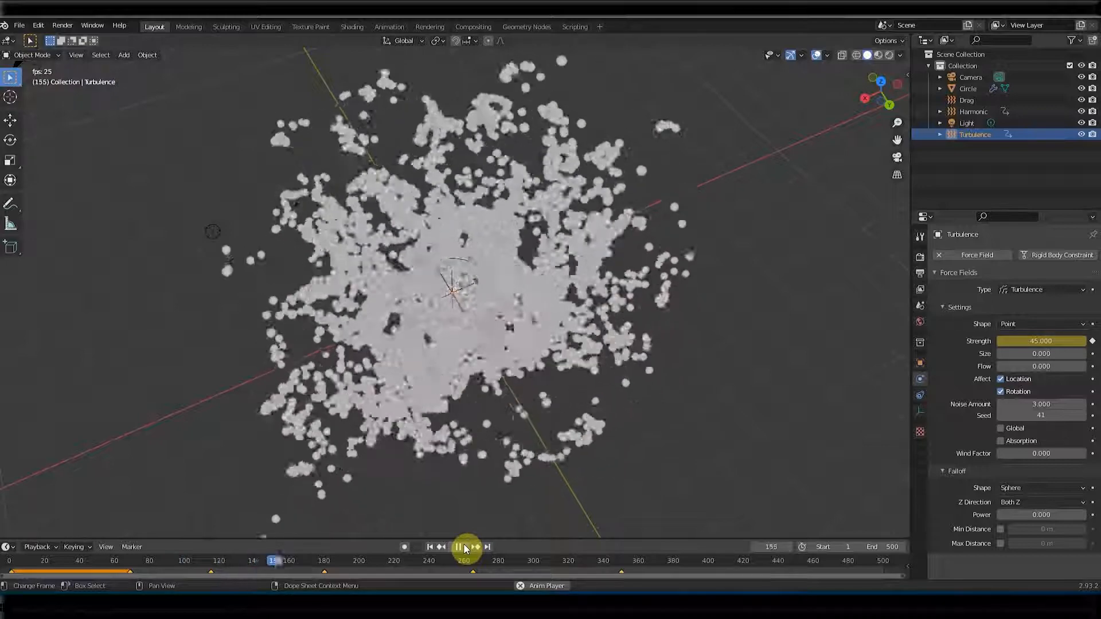
pyautogui.moveTo(516, 455); pyautogui.dragTo(536, 325, button='middle')
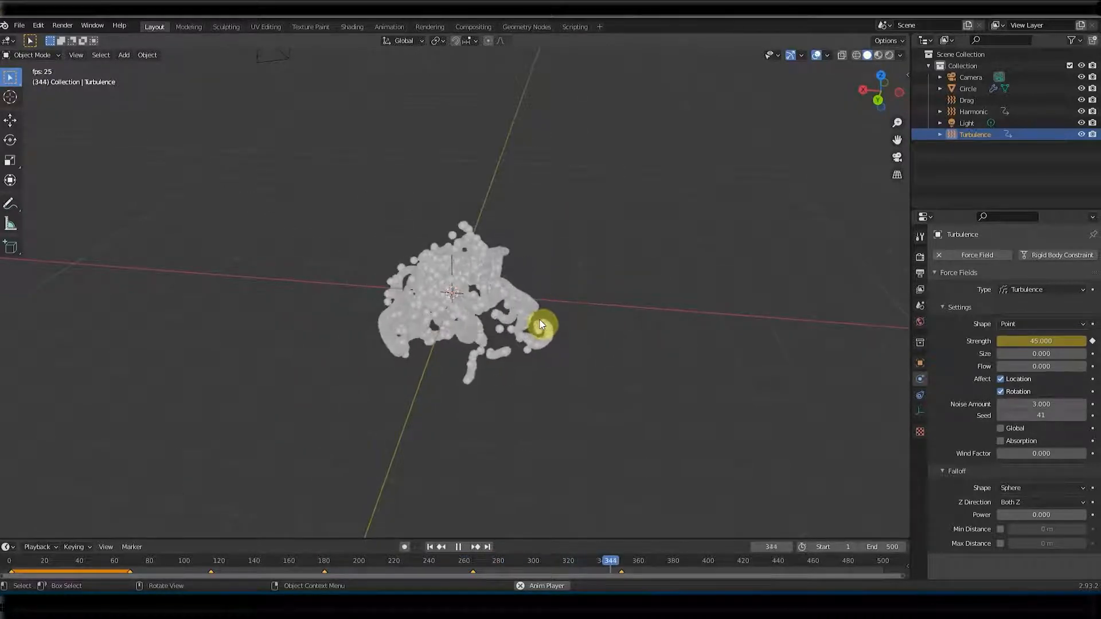
pyautogui.moveTo(541, 325); pyautogui.dragTo(571, 312, button='middle')
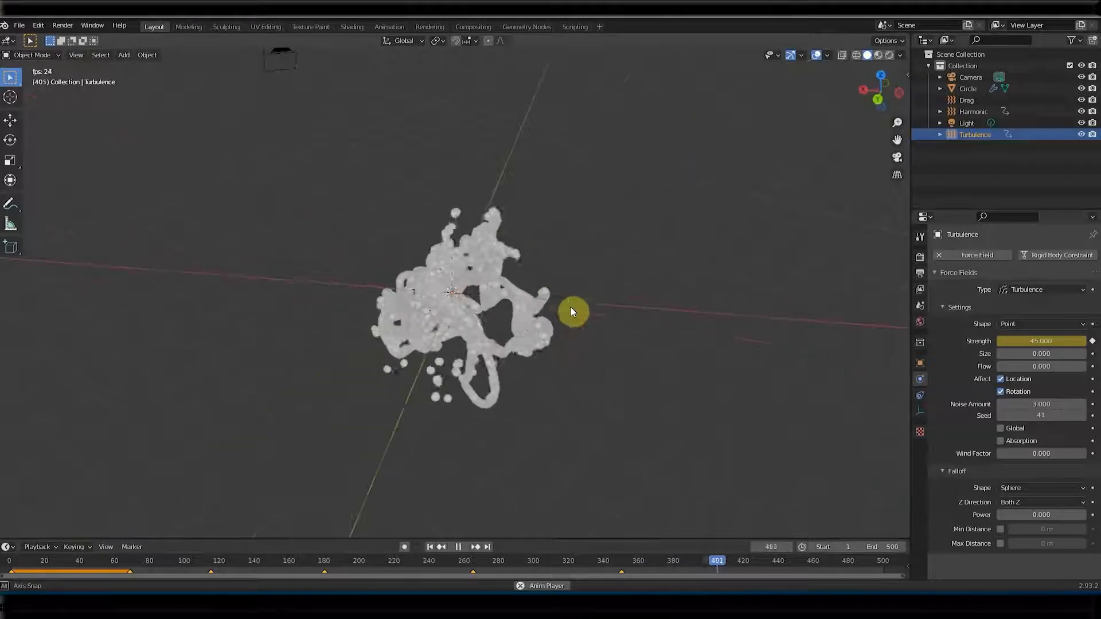
pyautogui.click(458, 547)
pyautogui.click(430, 546)
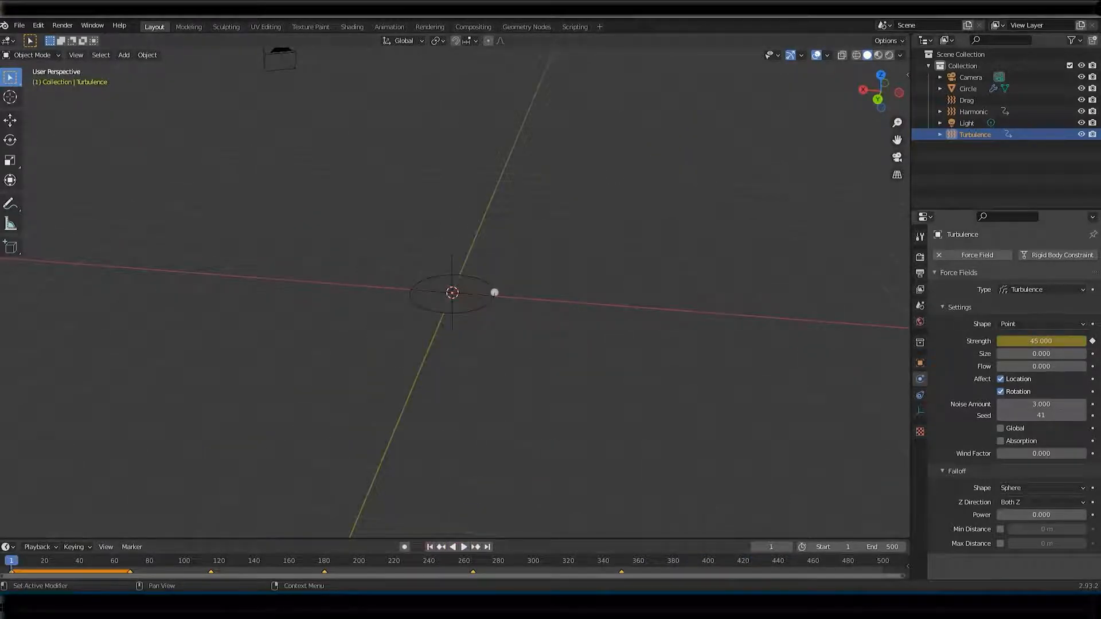
# Bake the circle's particle simulation cache
pyautogui.click(973, 88)
pyautogui.click(920, 395)
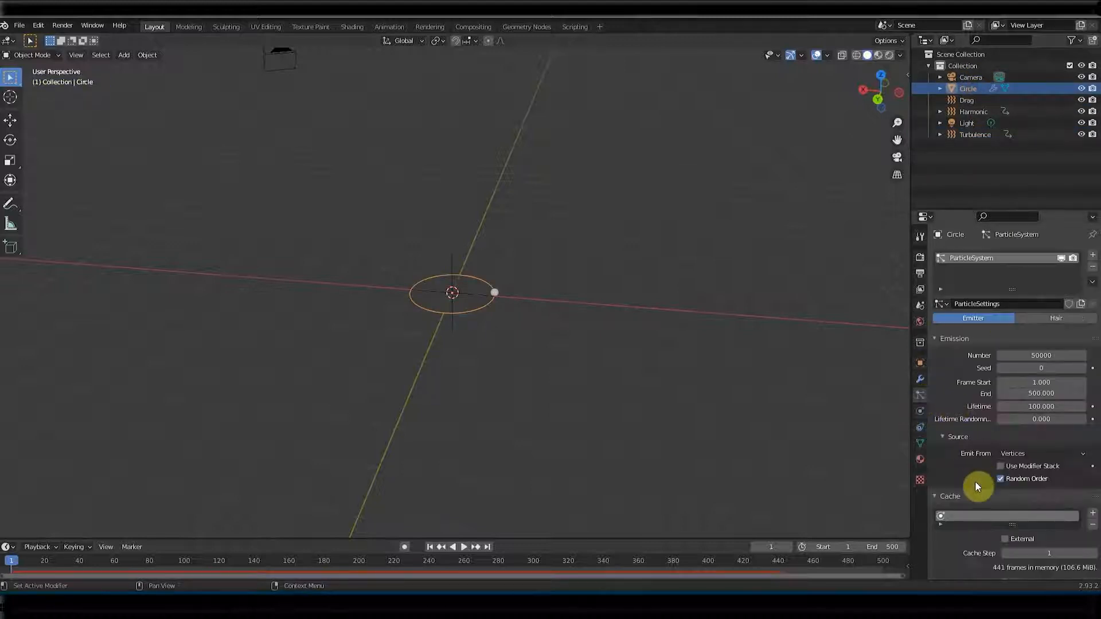
pyautogui.scroll(-2, 975, 514)
pyautogui.scroll(-2, 970, 504)
pyautogui.click(974, 528)
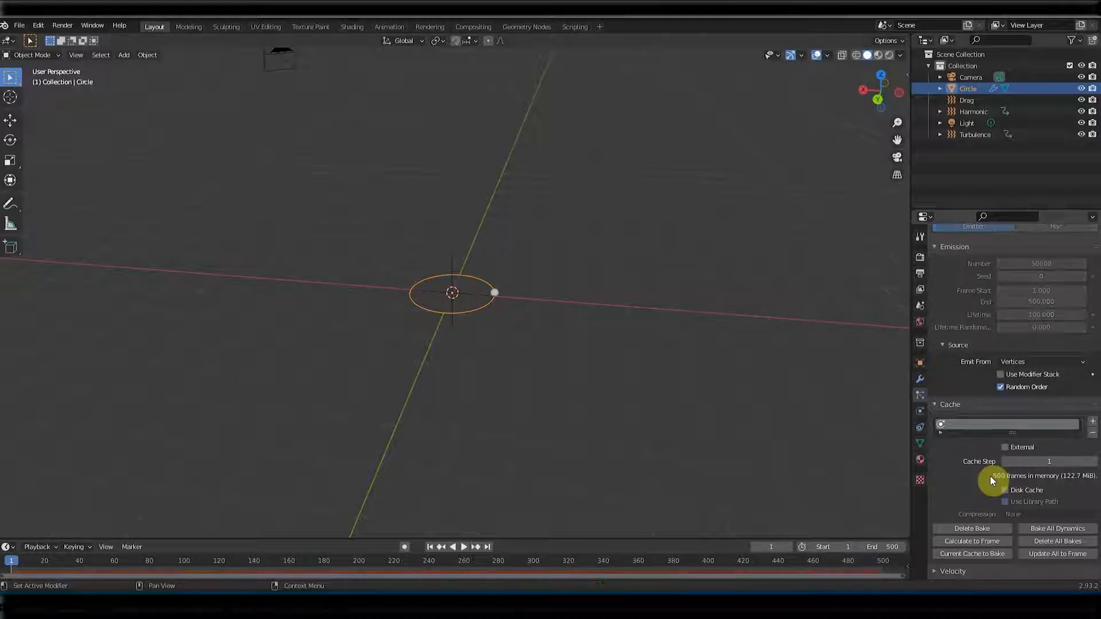
# Go to frame 71, look through the camera, lock the camera to the view and move it back from the particles
pyautogui.moveTo(10, 567); pyautogui.dragTo(133, 516)
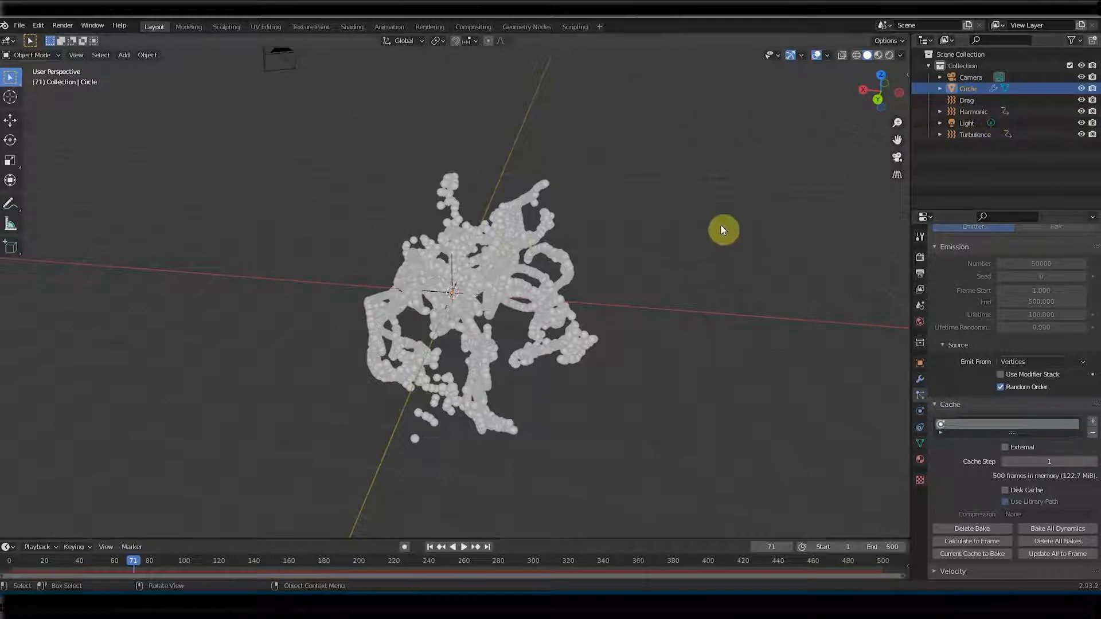
pyautogui.press('KP_0')
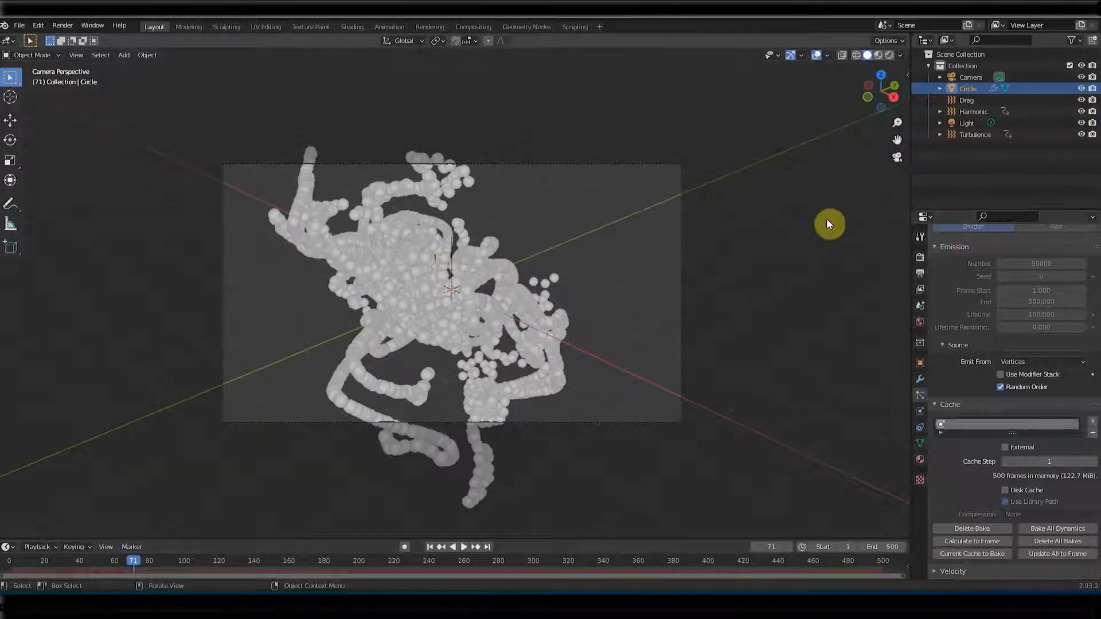
pyautogui.press('n')
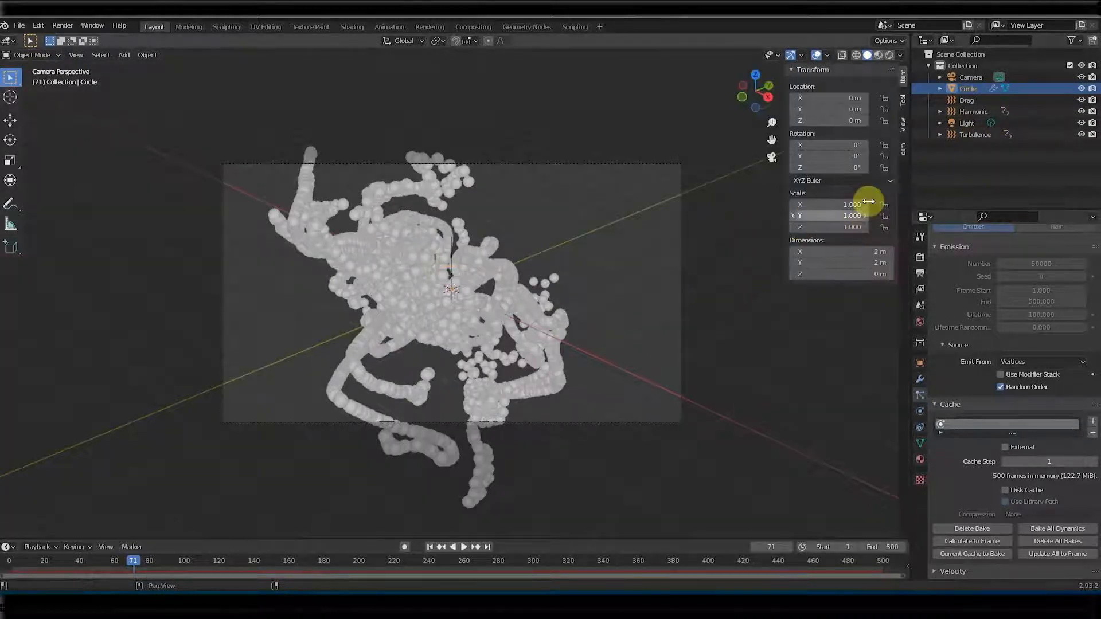
pyautogui.click(905, 125)
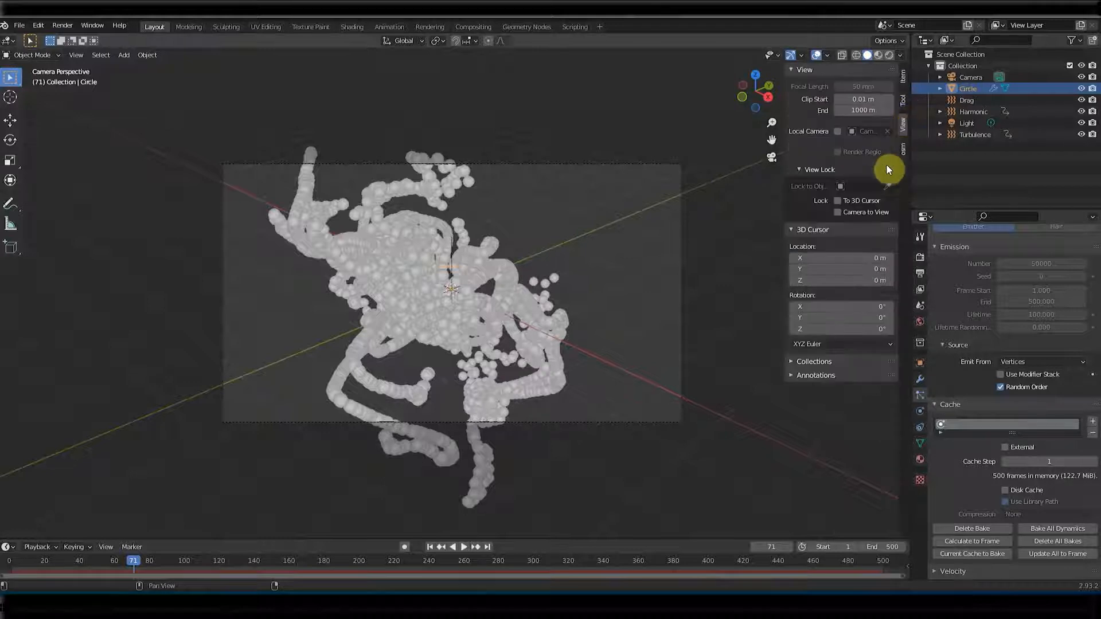
pyautogui.click(853, 214)
pyautogui.scroll(-3, 556, 313)
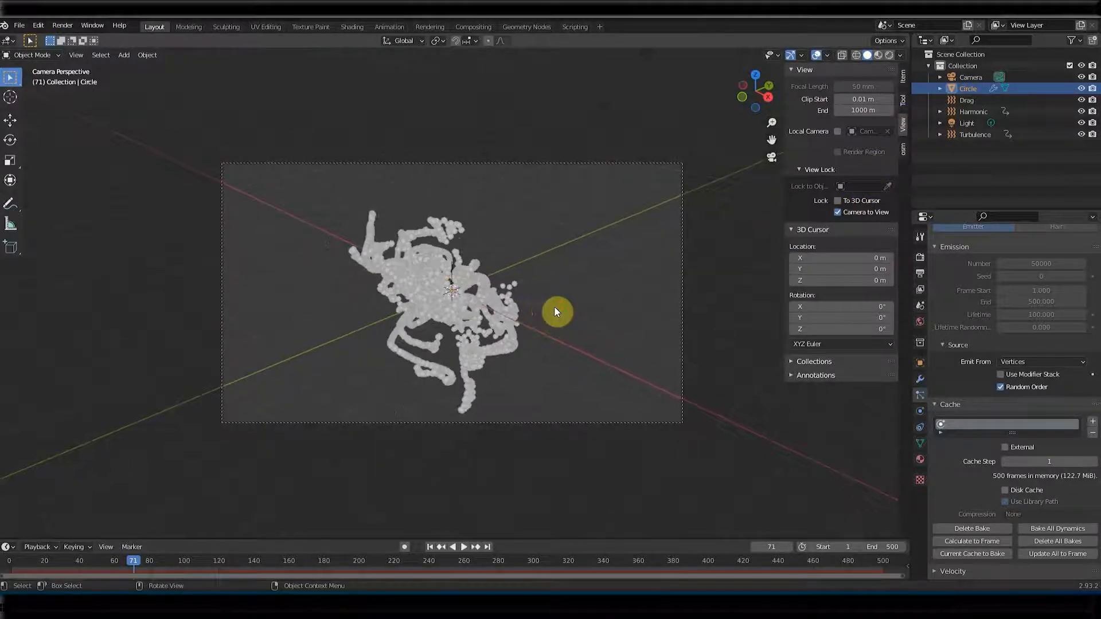
# Reframe the camera from a higher angle with the particles near the centre, checking several frames and stopping on frame 90
pyautogui.moveTo(131, 567); pyautogui.dragTo(244, 565)
pyautogui.moveTo(426, 437); pyautogui.dragTo(487, 391, button='middle')
pyautogui.moveTo(260, 560); pyautogui.dragTo(172, 522)
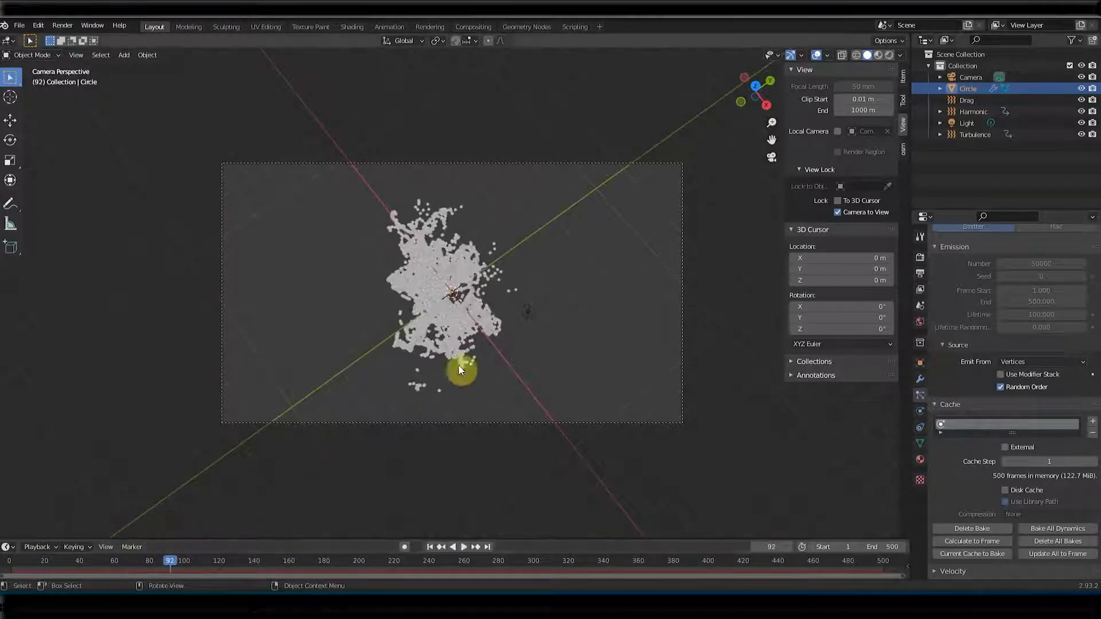
pyautogui.moveTo(512, 297)
pyautogui.keyDown('shift'); pyautogui.mouseDown(button='middle')
pyautogui.moveTo(534, 302)
pyautogui.moveTo(528, 292)
pyautogui.mouseUp(button='middle'); pyautogui.keyUp('shift')
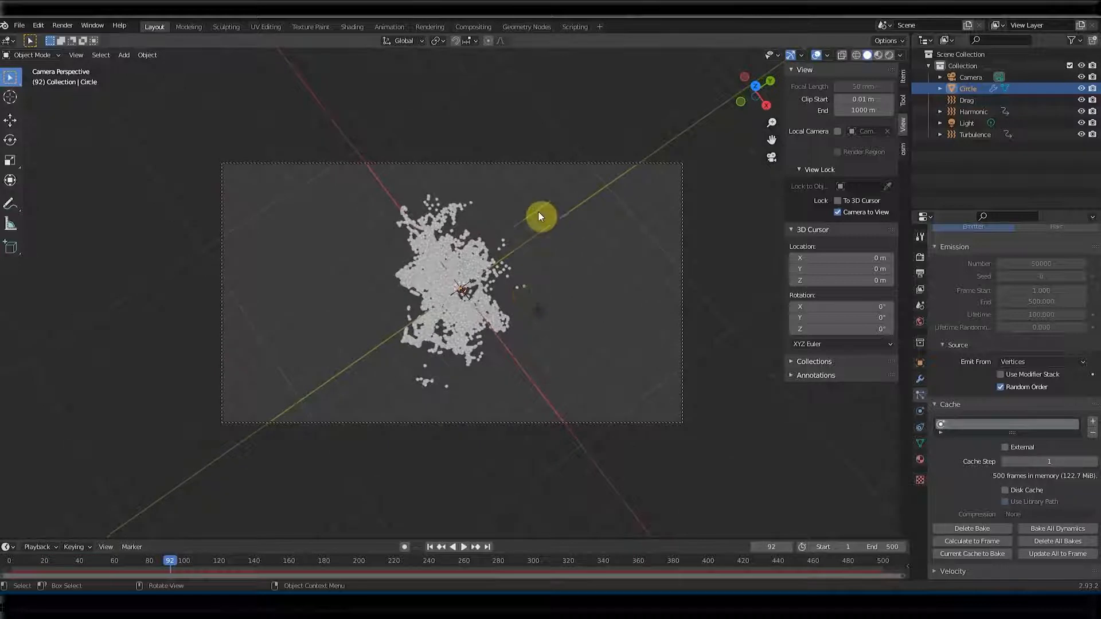
pyautogui.moveTo(164, 562); pyautogui.dragTo(205, 552)
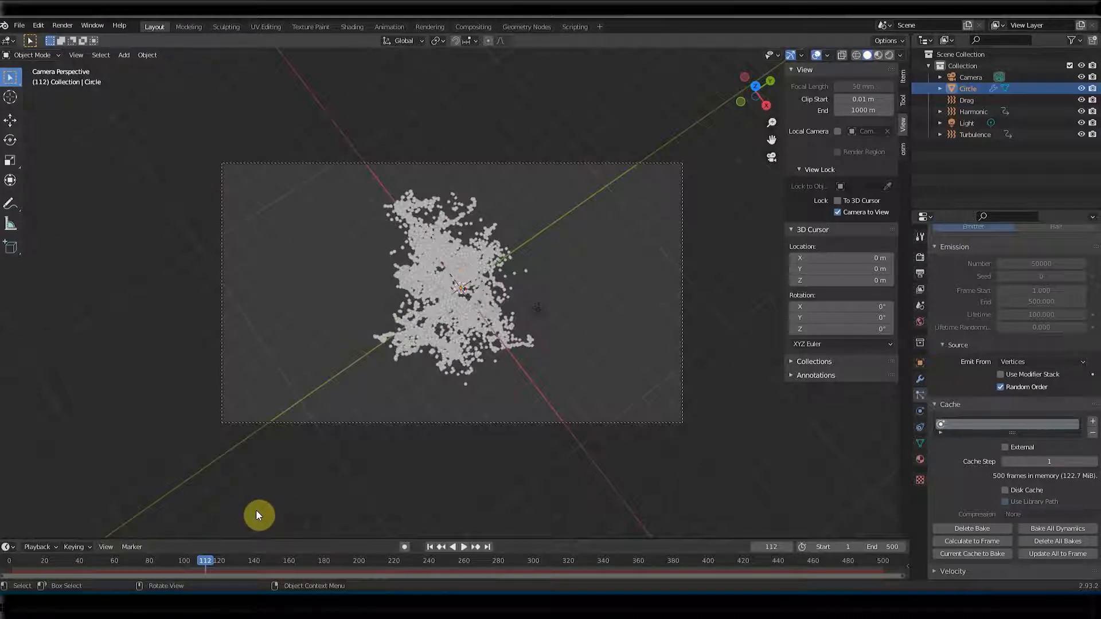
pyautogui.moveTo(211, 565); pyautogui.dragTo(166, 555)
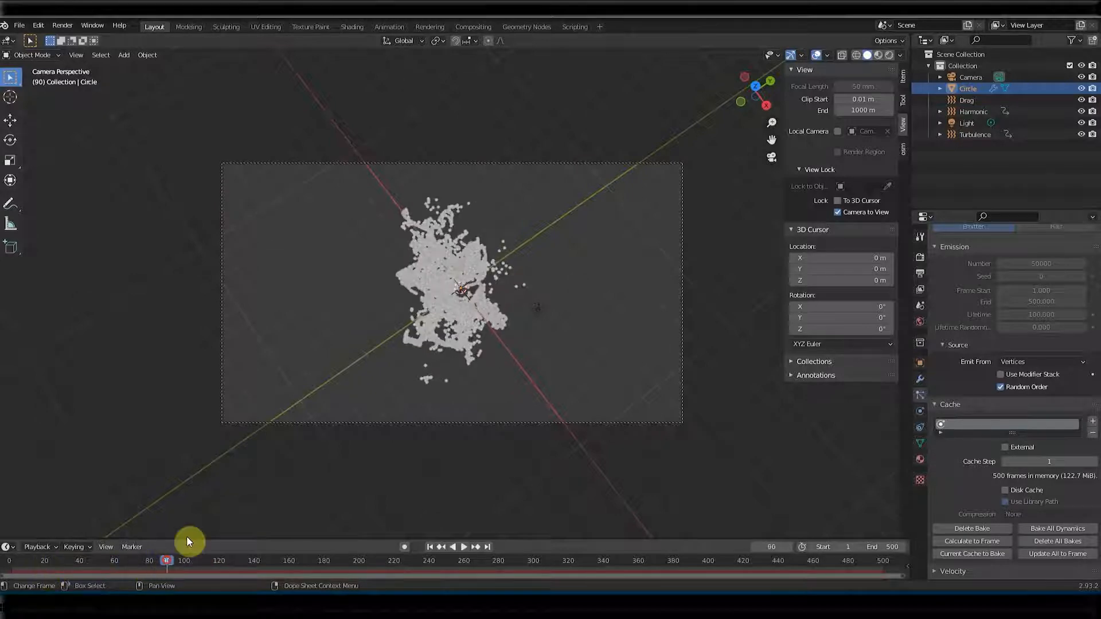
# Render frame 90 as a test image and close the render result
pyautogui.click(62, 25)
pyautogui.click(74, 37)
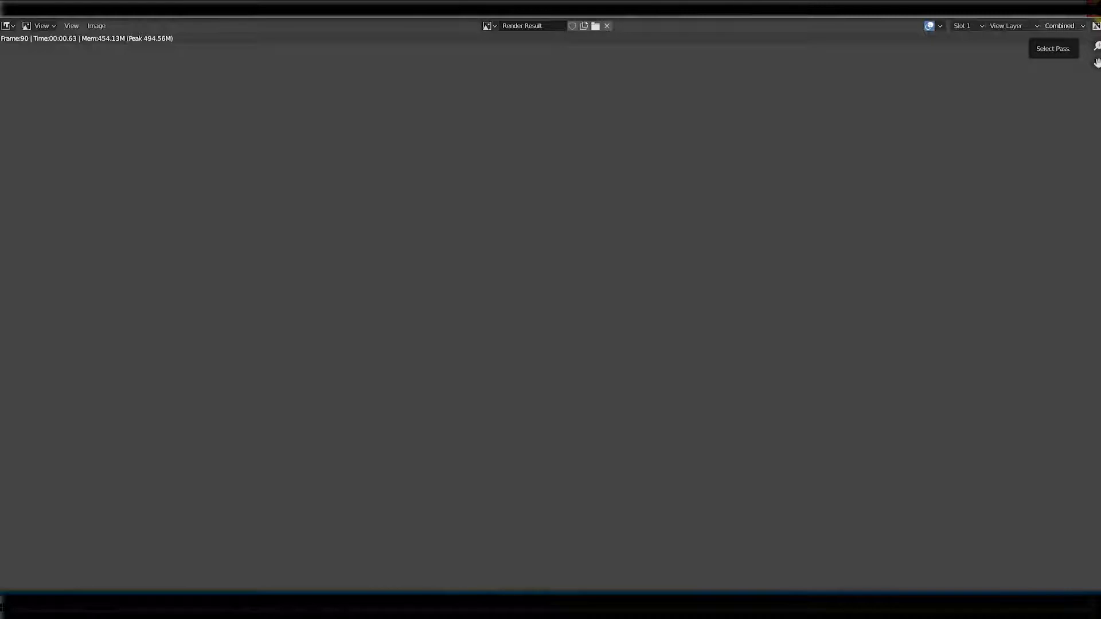
pyautogui.press('Escape')
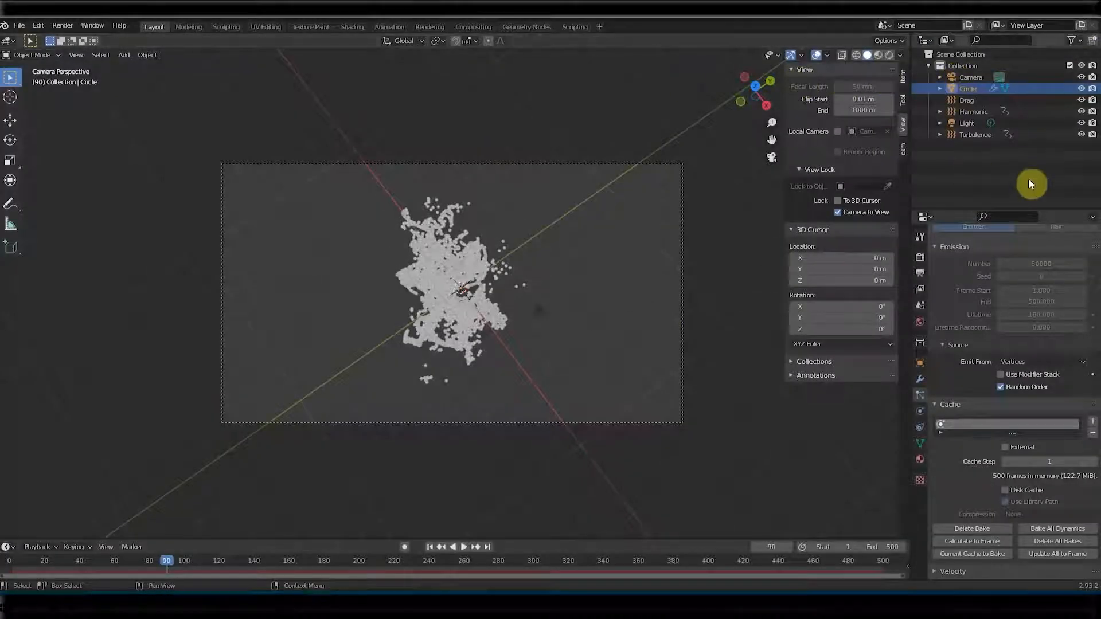
# Add a cube mesh, rename it Cube_instance, and hide it in both the viewport and renders
pyautogui.click(123, 55)
pyautogui.moveTo(147, 68)
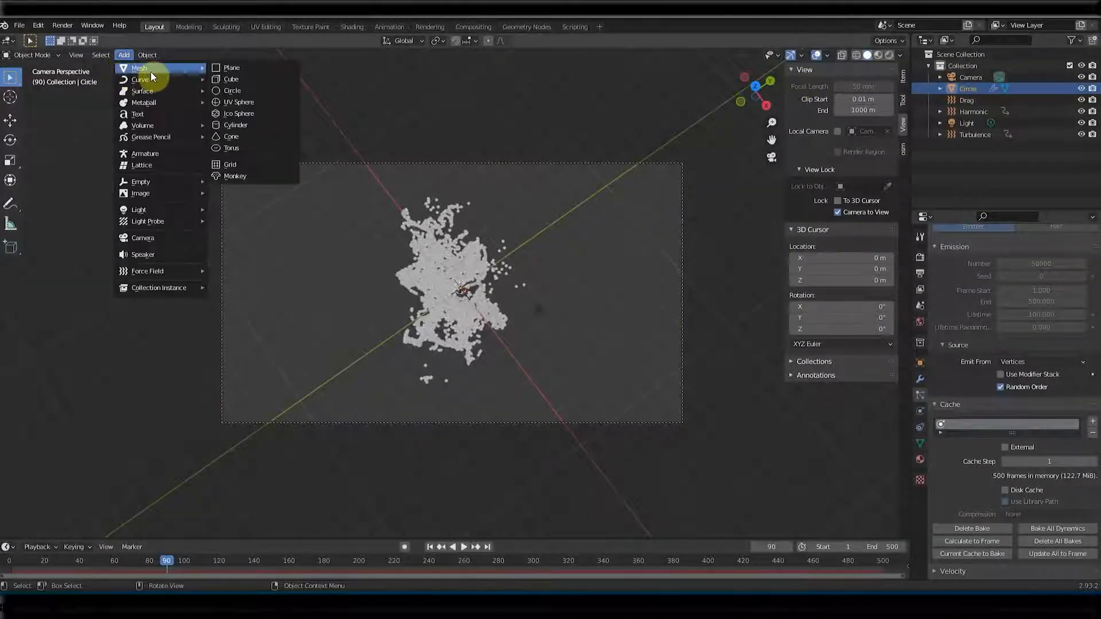
pyautogui.click(229, 80)
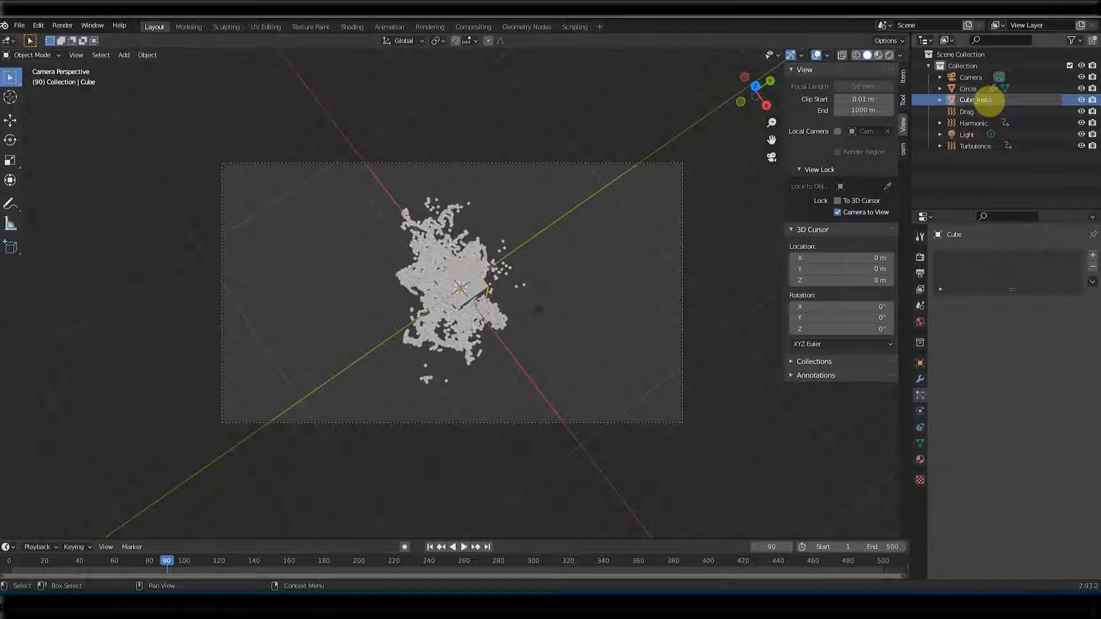
pyautogui.press('Return')
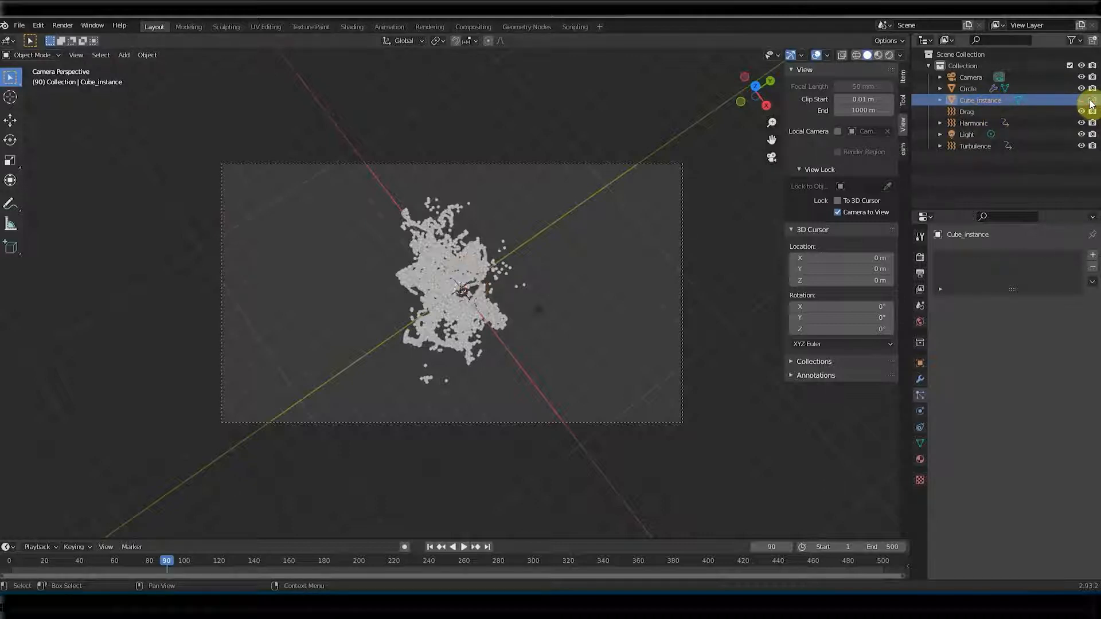
# Set the circle's particles to render as Object, with Cube_instance as the instance object
pyautogui.click(975, 89)
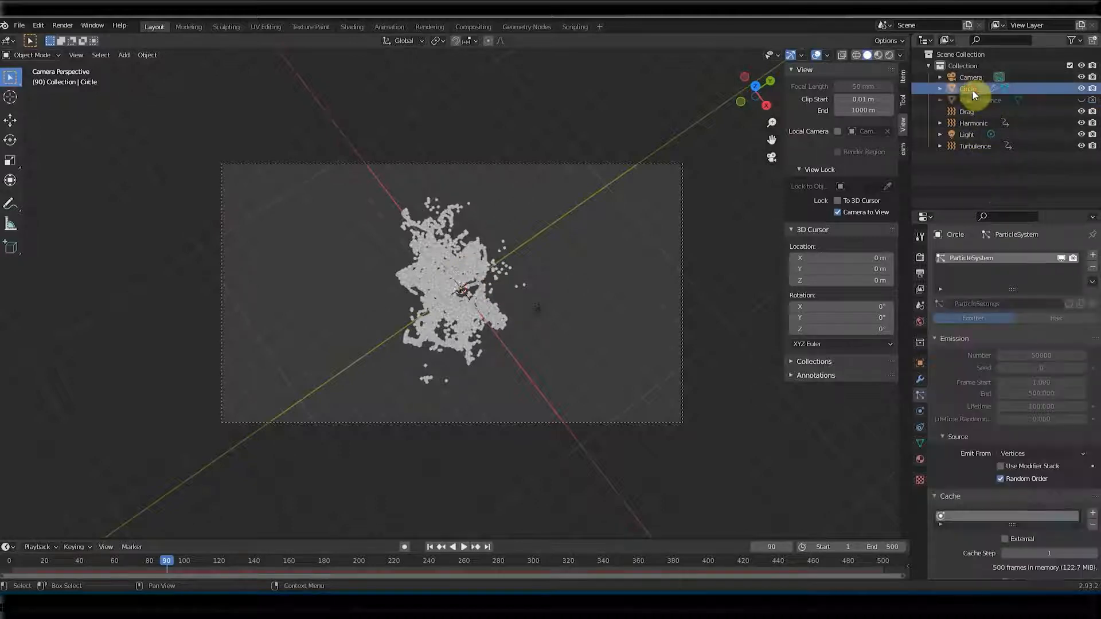
pyautogui.click(938, 338)
pyautogui.click(937, 353)
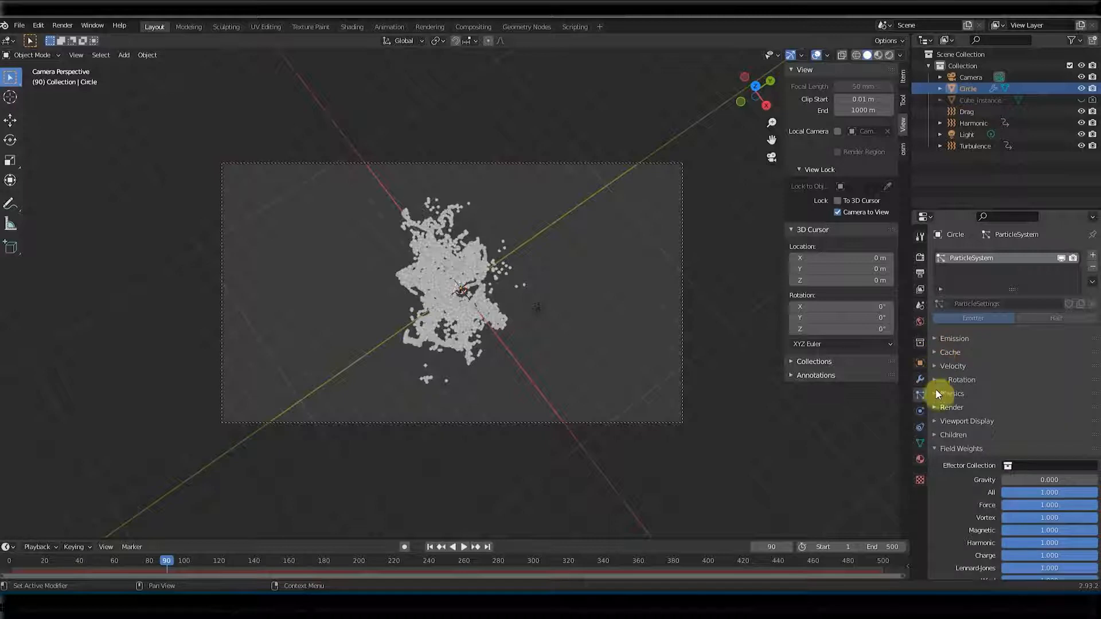
pyautogui.click(937, 449)
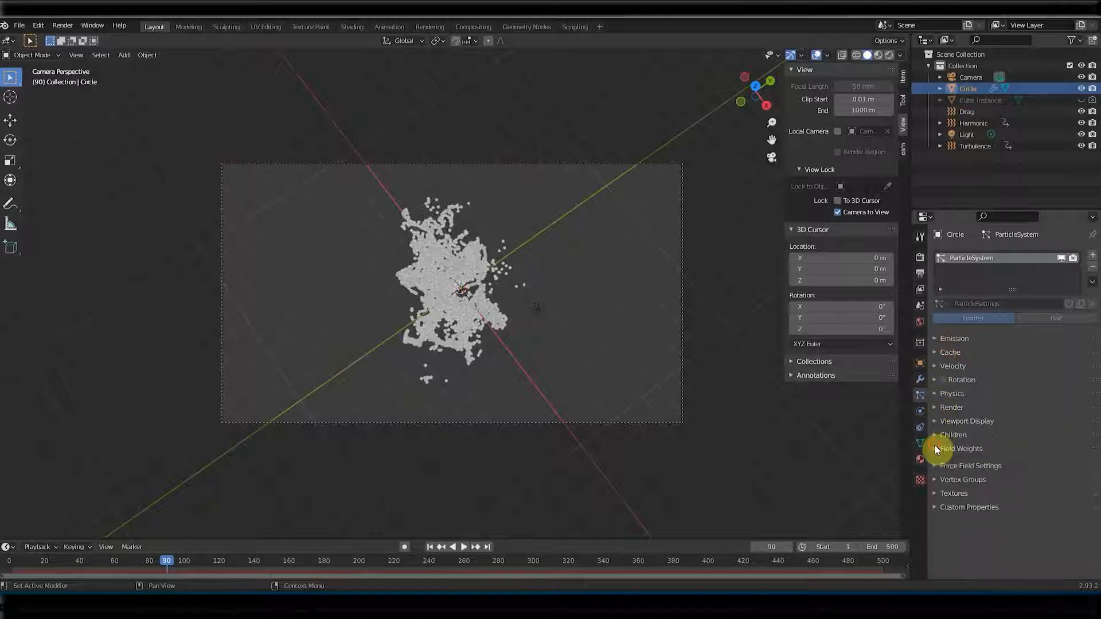
pyautogui.click(952, 409)
pyautogui.click(1038, 425)
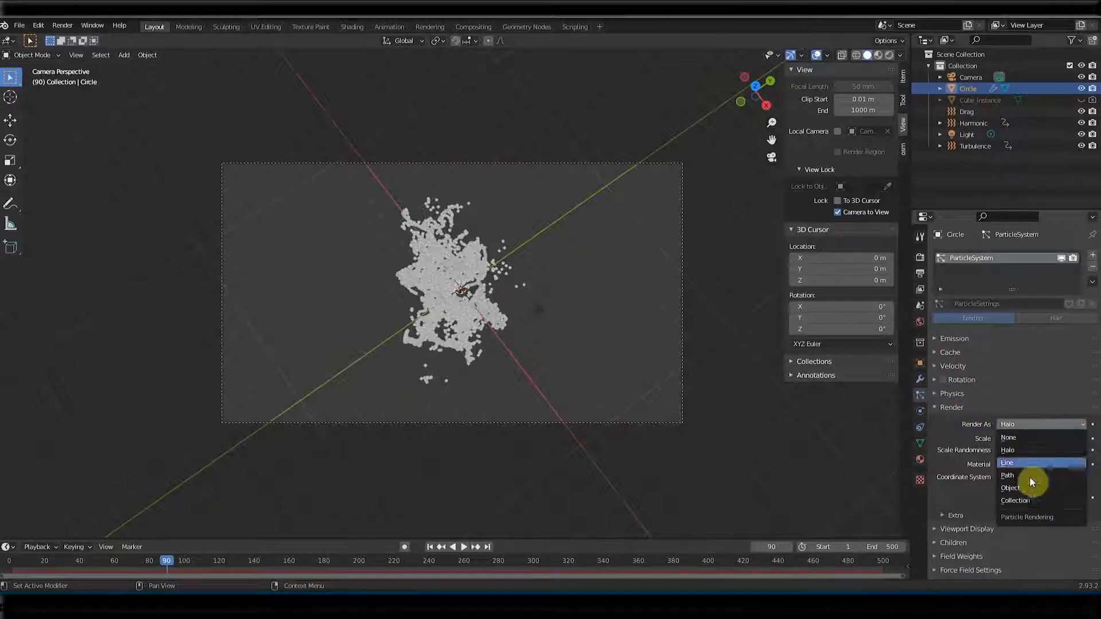
pyautogui.click(1028, 485)
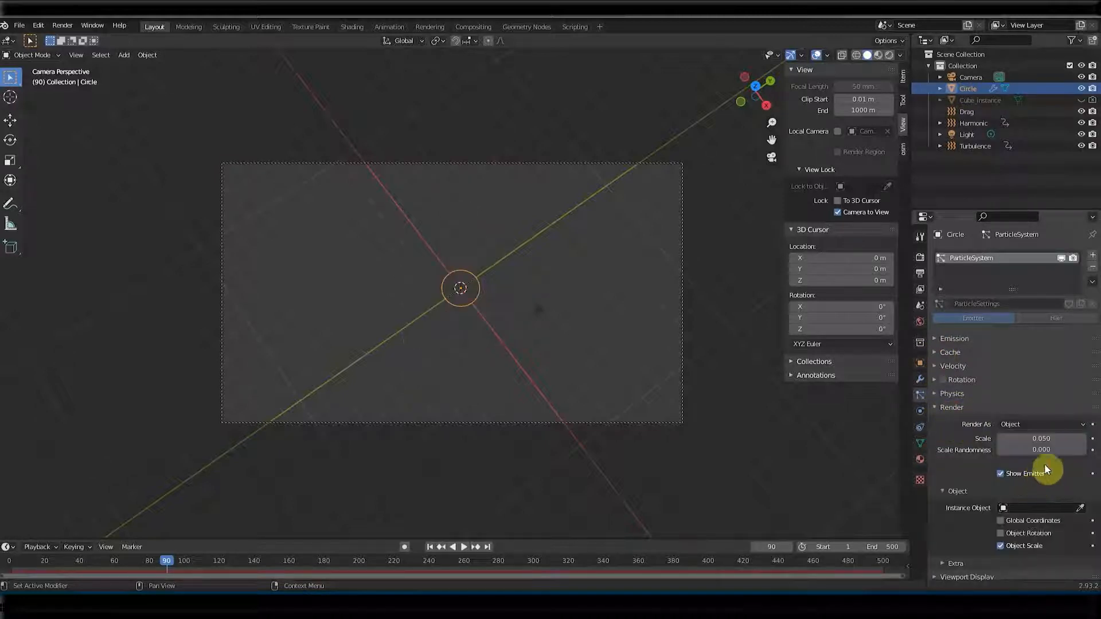
pyautogui.click(1045, 505)
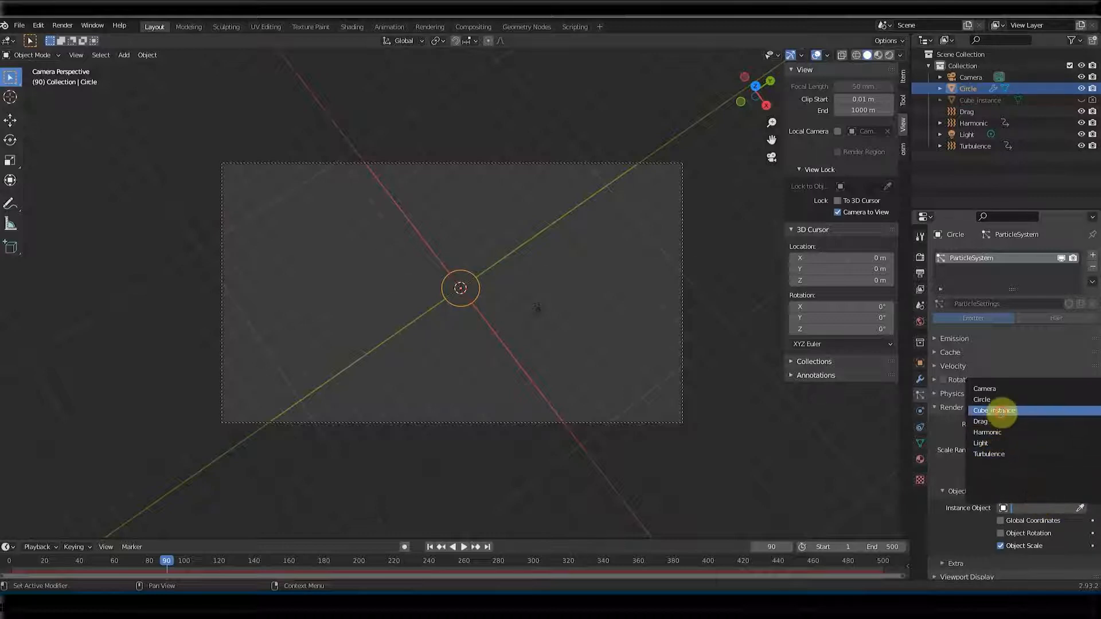
pyautogui.click(998, 411)
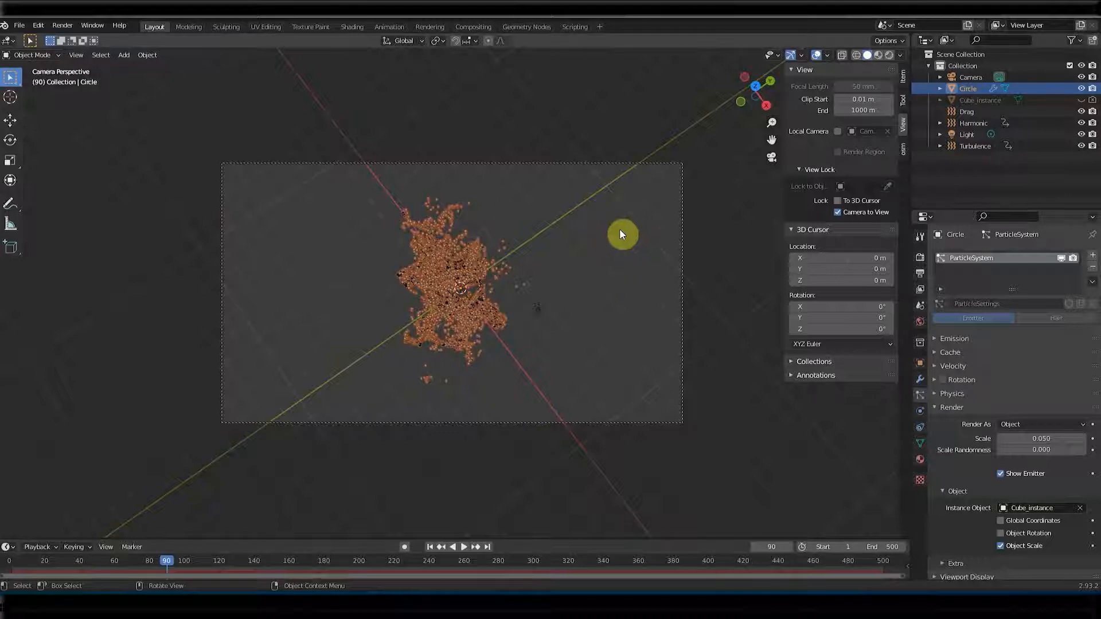
# Leave the camera view and play the animation from frame 90 to frame 122 to examine the cube particles
pyautogui.press('KP_0')
pyautogui.scroll(6, 436, 321)
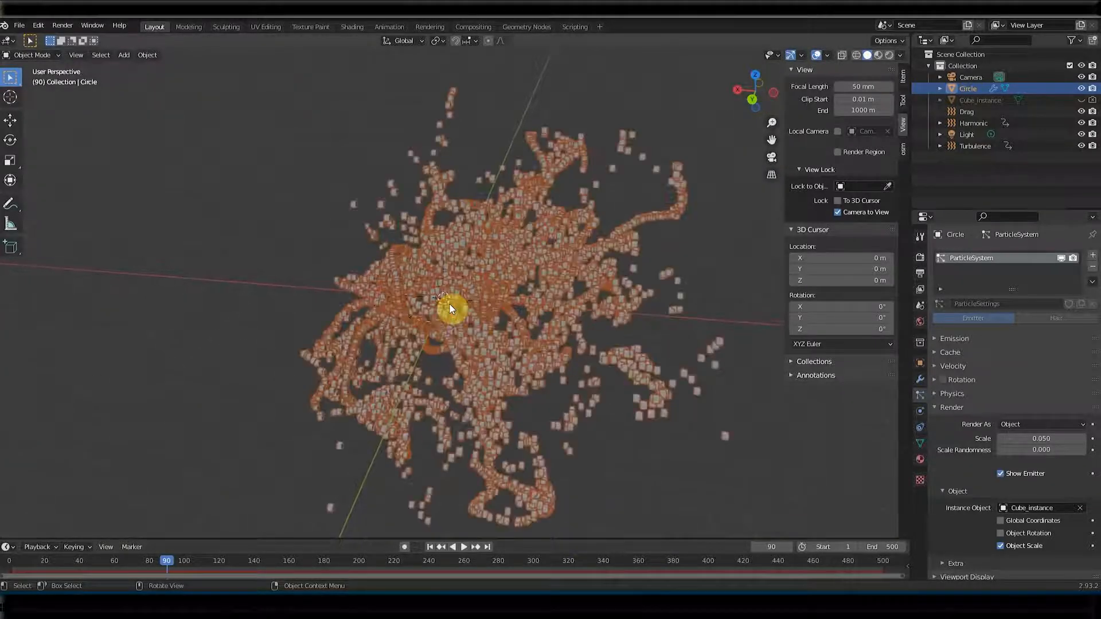
pyautogui.moveTo(474, 361); pyautogui.dragTo(521, 373, button='middle')
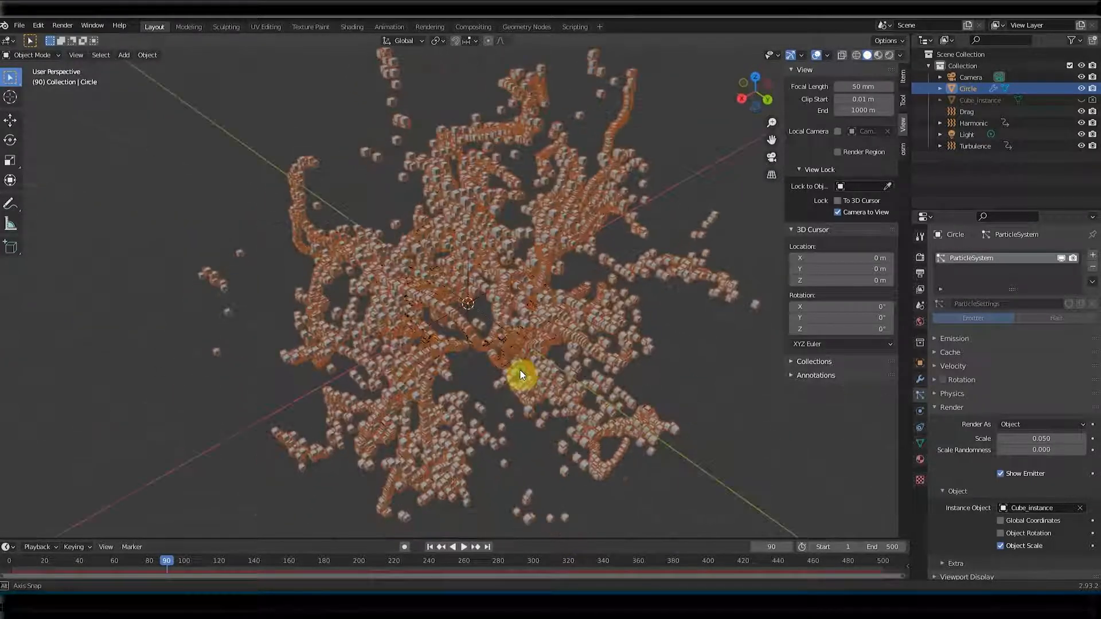
pyautogui.click(466, 547)
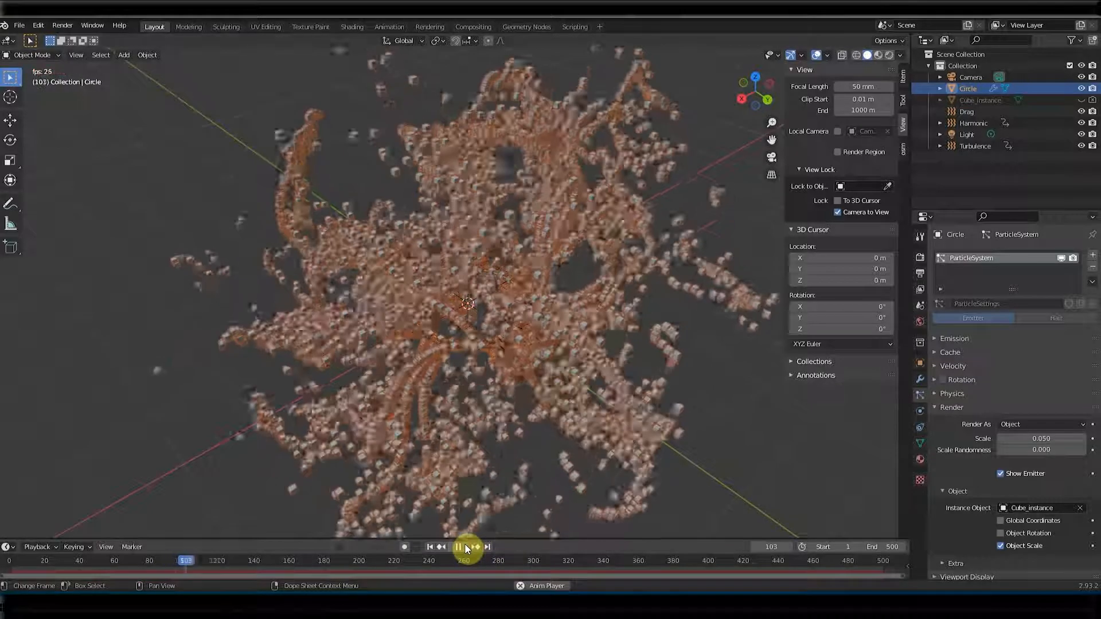
pyautogui.moveTo(533, 460); pyautogui.dragTo(1003, 438, button='middle')
# Set the particles' render scale to 0.01 and the scale randomness to about 0.519
pyautogui.moveTo(1045, 439)
pyautogui.mouseDown()
pyautogui.moveTo(1030, 439)
pyautogui.moveTo(1081, 439)
pyautogui.moveTo(1037, 438)
pyautogui.mouseUp()
pyautogui.moveTo(610, 410); pyautogui.dragTo(545, 356, button='middle')
pyautogui.scroll(4, 533, 318)
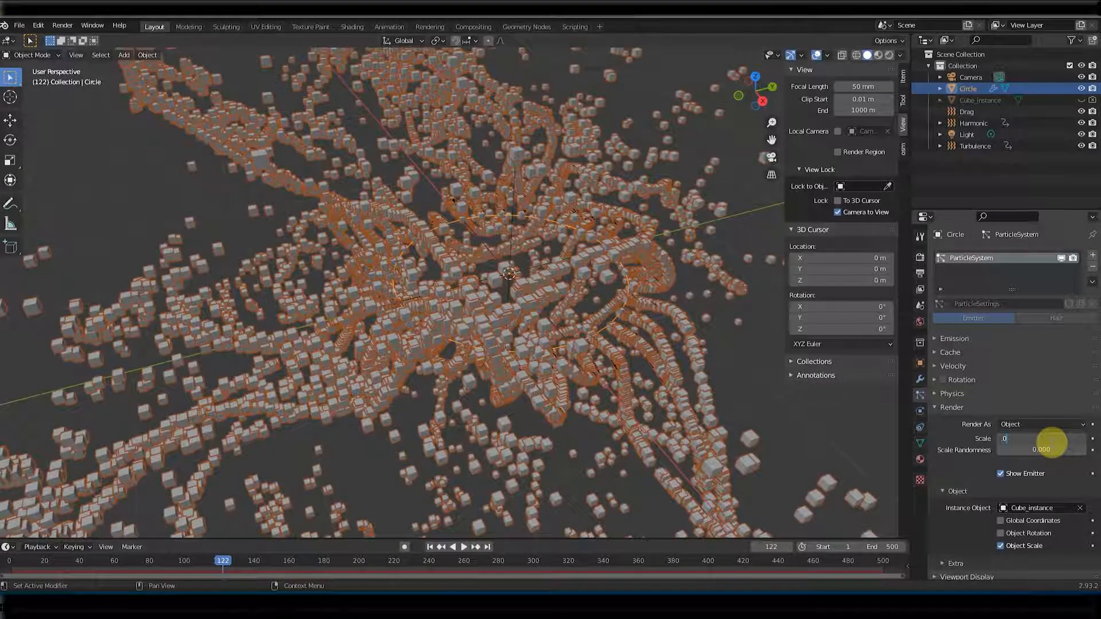
pyautogui.press('Return')
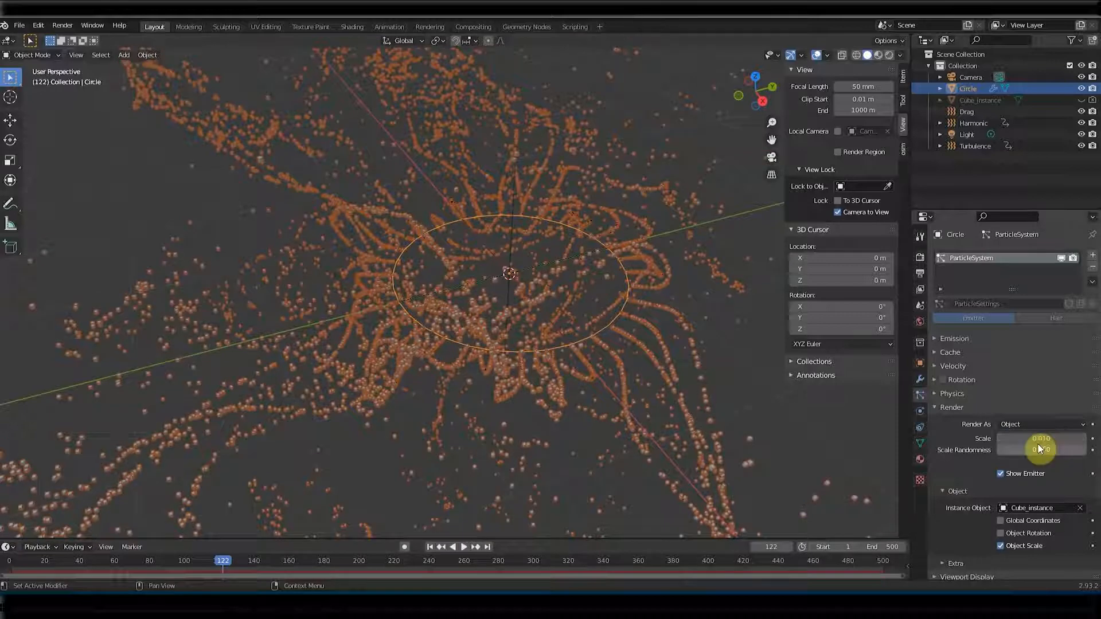
pyautogui.moveTo(1039, 453); pyautogui.dragTo(1065, 453)
# Switch the viewport to rendered shading, disable Scene World, and light it with the interior environment at strength 2
pyautogui.moveTo(413, 358); pyautogui.dragTo(769, 238, button='middle')
pyautogui.click(888, 57)
pyautogui.moveTo(492, 370); pyautogui.dragTo(490, 364, button='middle')
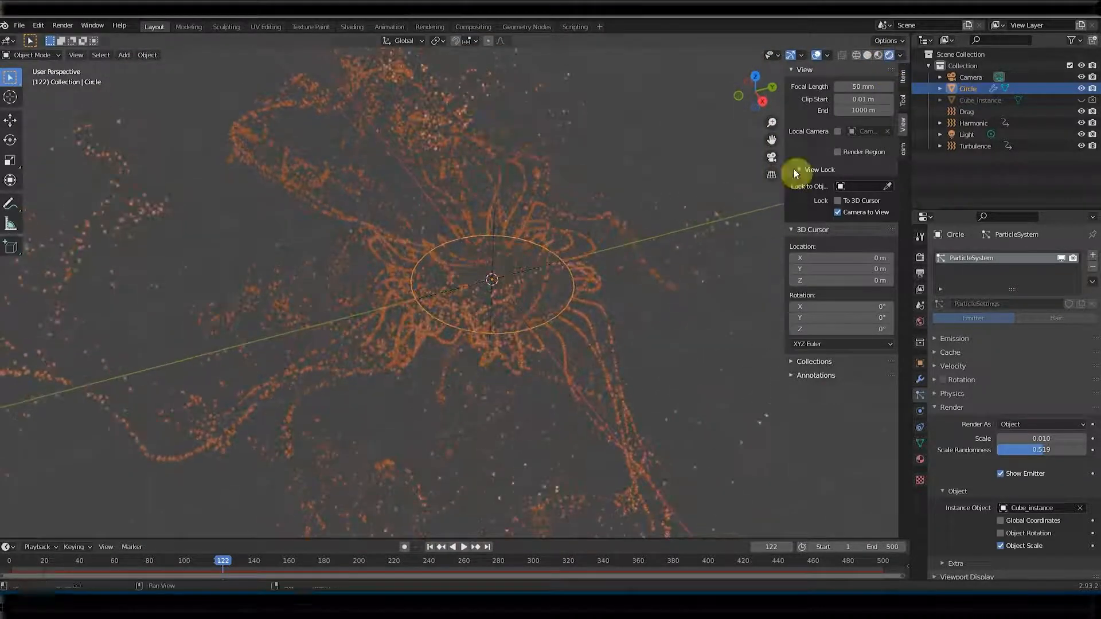
pyautogui.click(901, 55)
pyautogui.click(871, 127)
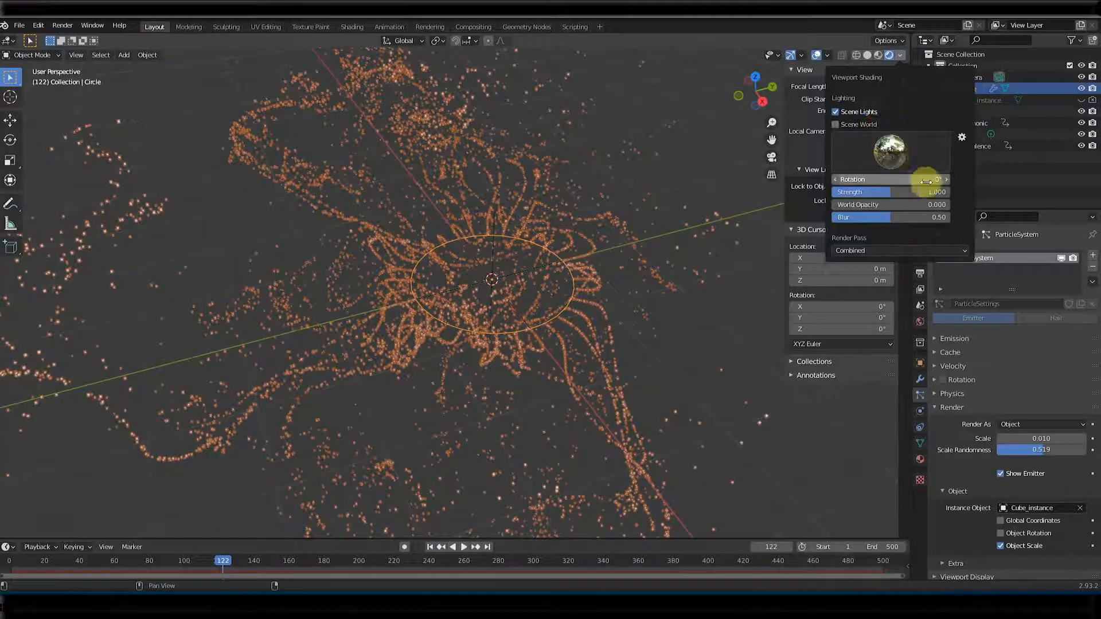
pyautogui.click(897, 159)
pyautogui.click(901, 158)
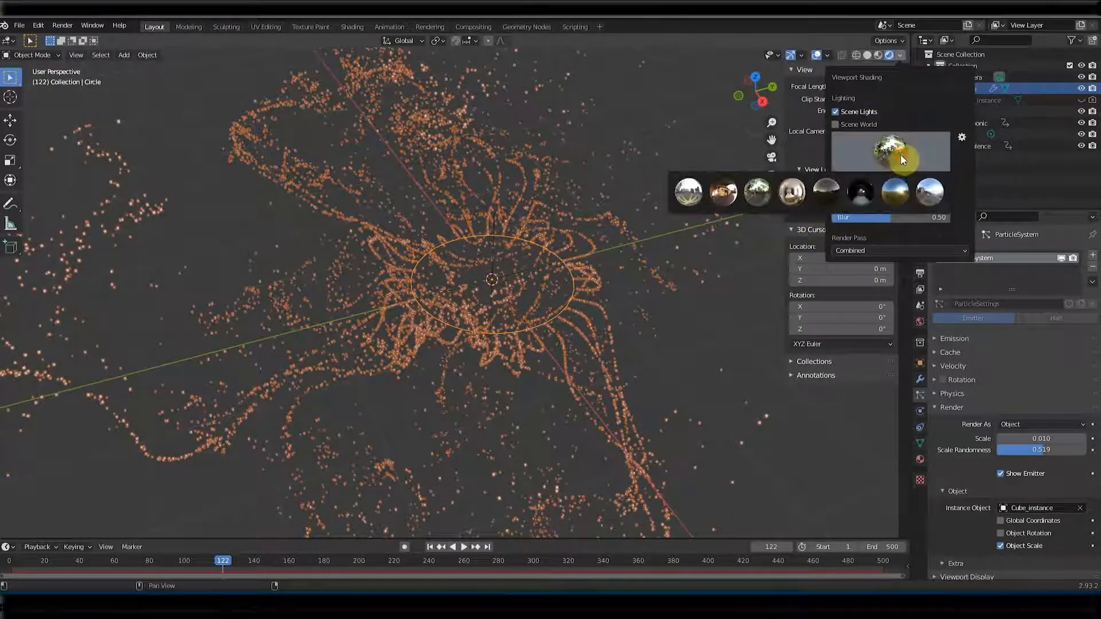
pyautogui.click(787, 200)
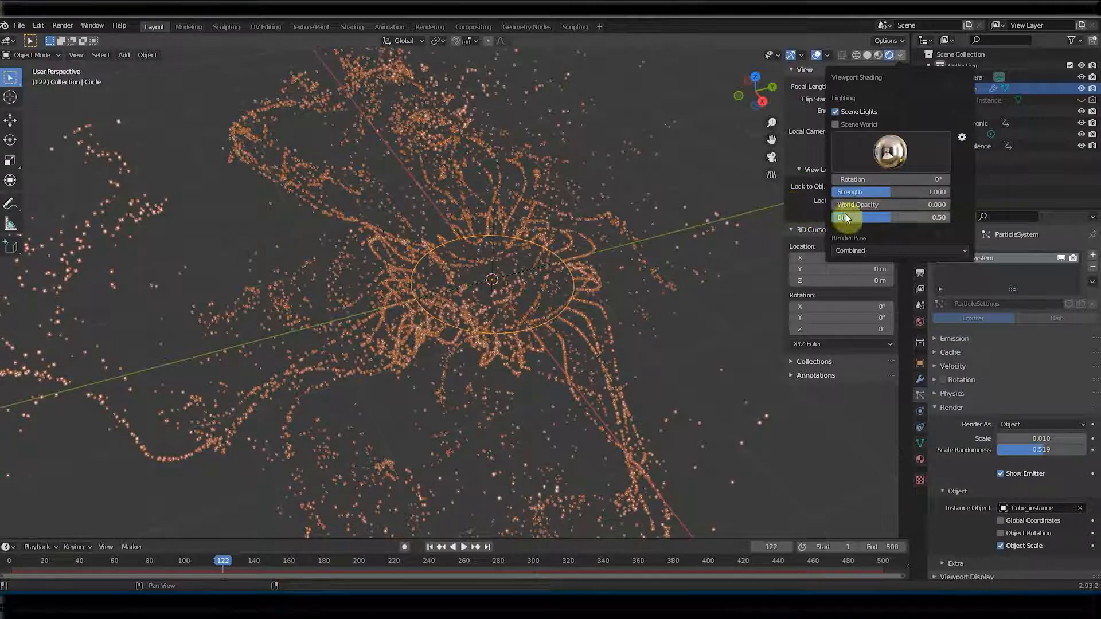
pyautogui.moveTo(892, 196); pyautogui.dragTo(898, 196)
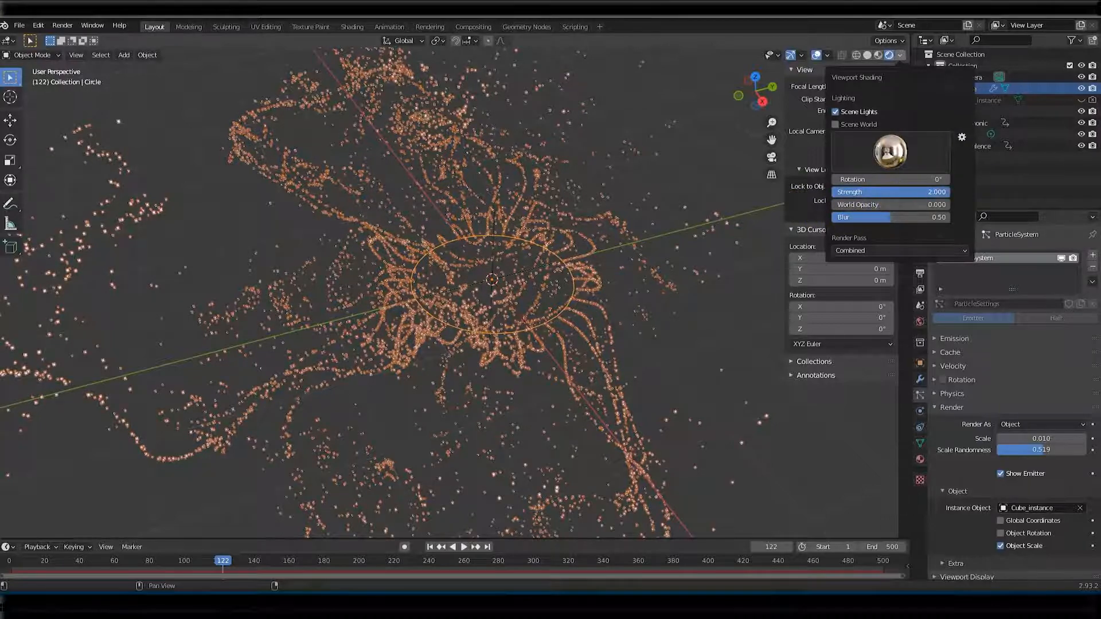
# Enable Bloom in the Eevee render settings, expand its options, and inspect the glow on the cube particles
pyautogui.moveTo(477, 377)
pyautogui.mouseDown(button='middle')
pyautogui.moveTo(505, 369)
pyautogui.moveTo(487, 365)
pyautogui.moveTo(569, 365)
pyautogui.mouseUp(button='middle')
pyautogui.scroll(4, 509, 348)
pyautogui.scroll(-4, 505, 364)
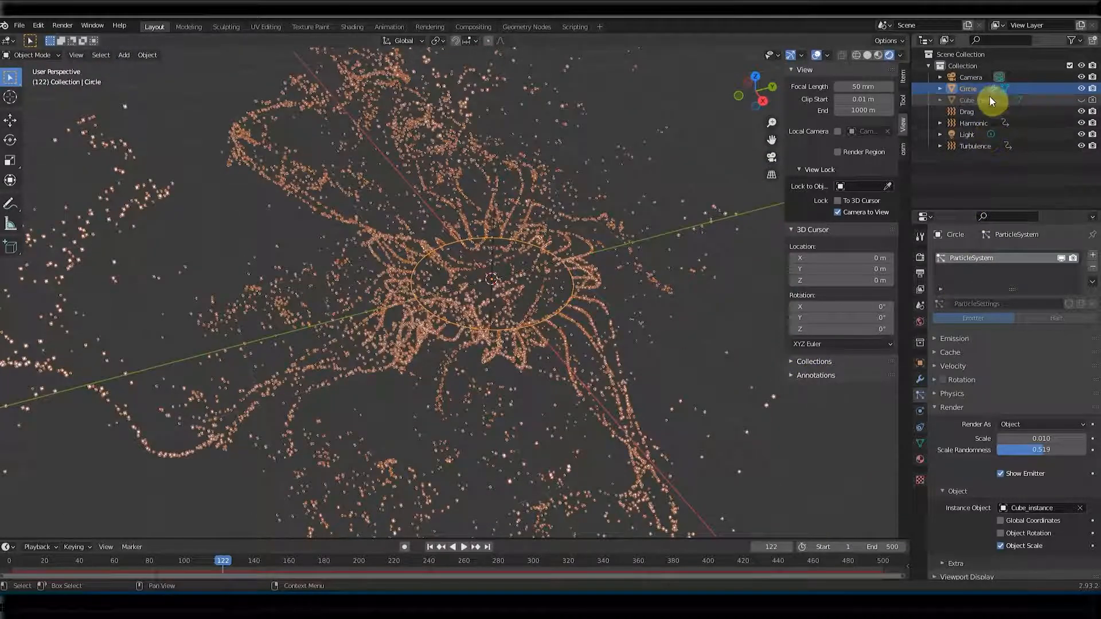
pyautogui.click(923, 263)
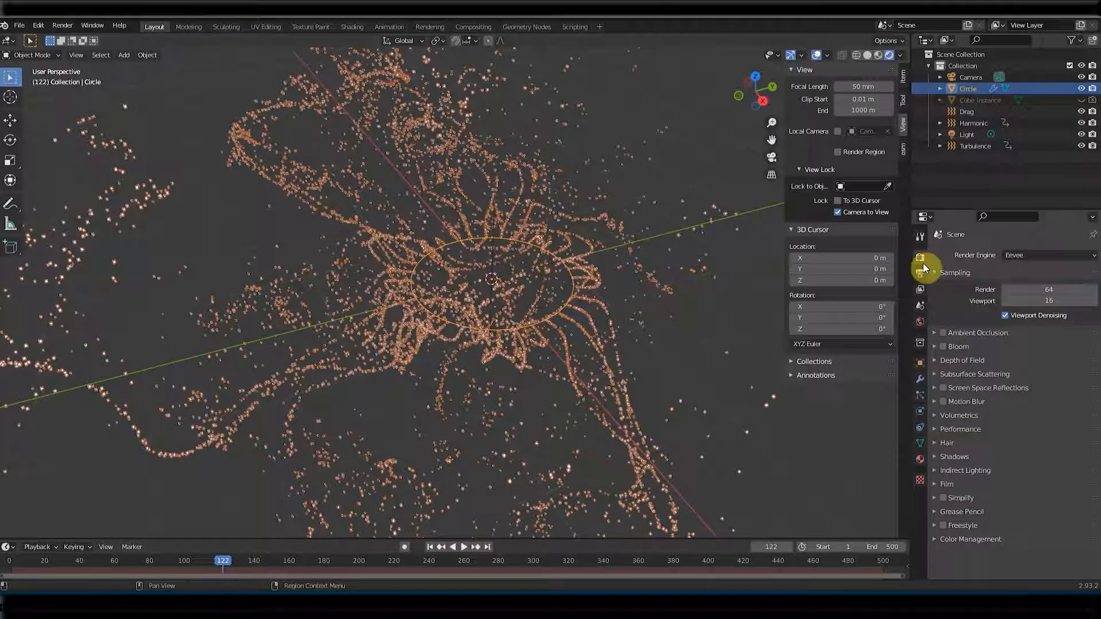
pyautogui.click(944, 347)
pyautogui.moveTo(607, 374)
pyautogui.mouseDown(button='middle')
pyautogui.moveTo(600, 359)
pyautogui.moveTo(605, 369)
pyautogui.mouseUp(button='middle')
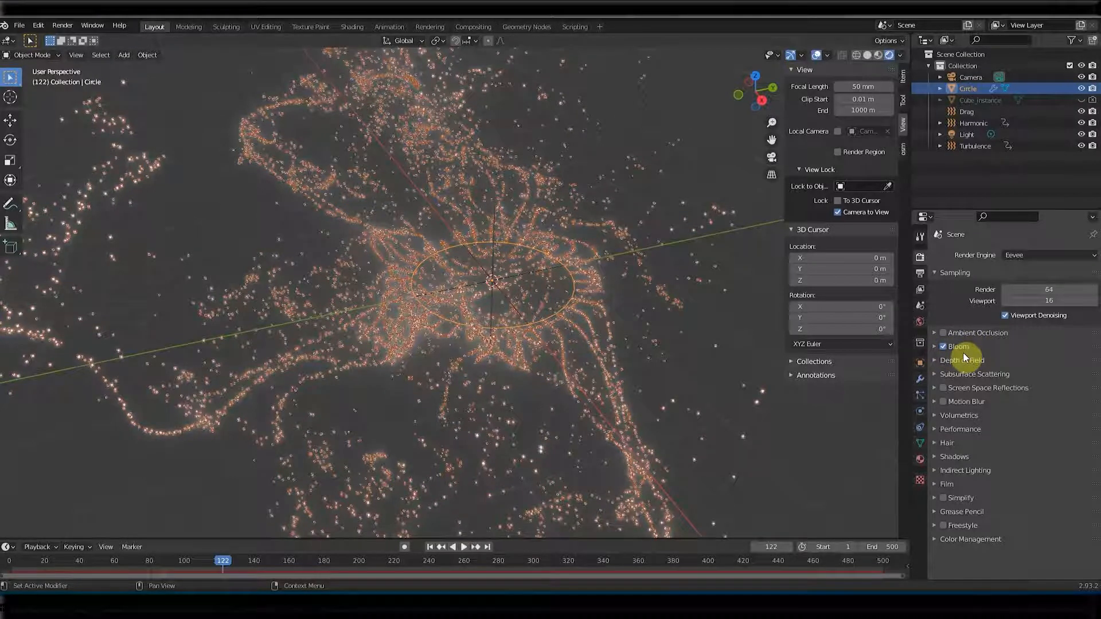
pyautogui.moveTo(505, 361); pyautogui.dragTo(578, 331, button='middle')
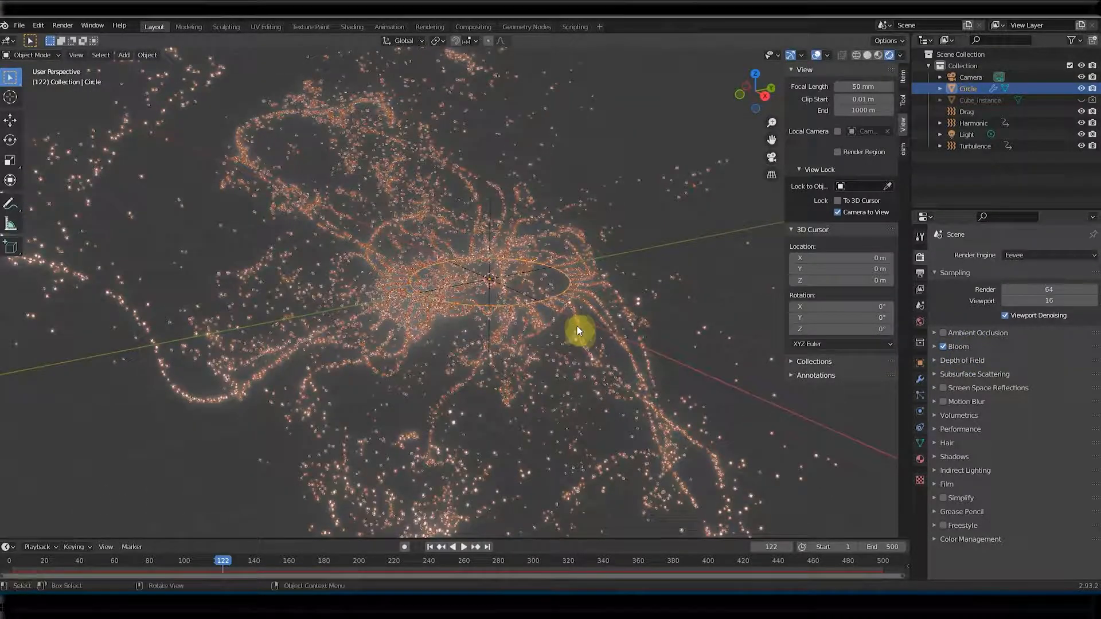
pyautogui.click(935, 347)
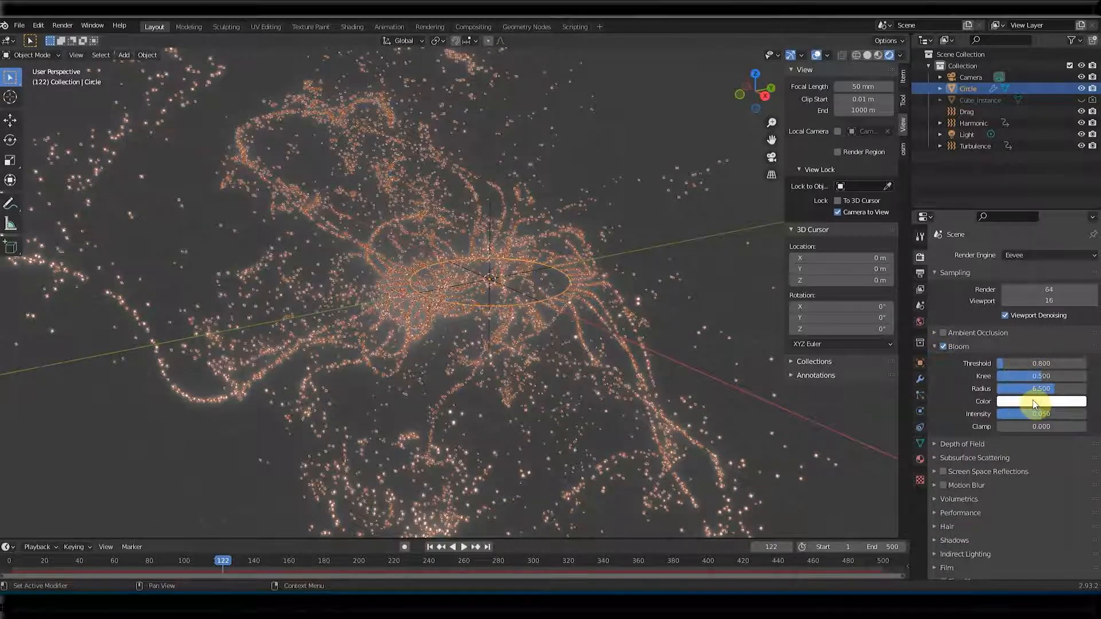
pyautogui.moveTo(602, 356)
pyautogui.mouseDown(button='middle')
pyautogui.moveTo(521, 363)
pyautogui.moveTo(583, 364)
pyautogui.mouseUp(button='middle')
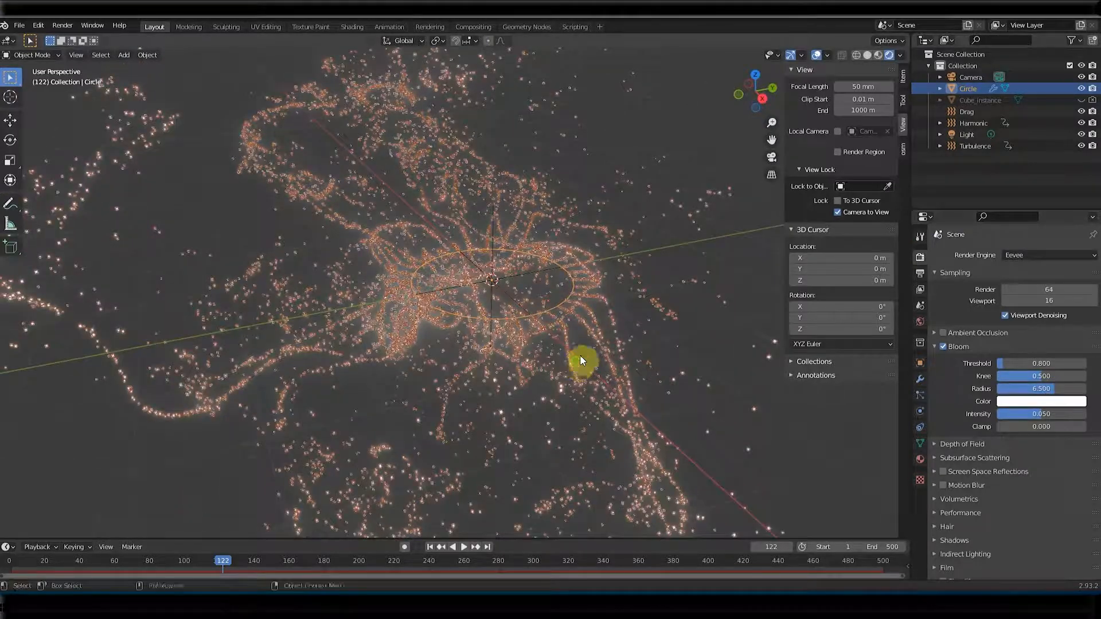
# Give Cube_instance a new material with an orange base color, metallic about 0.457, specular 1 and roughness 0
pyautogui.click(983, 102)
pyautogui.click(922, 458)
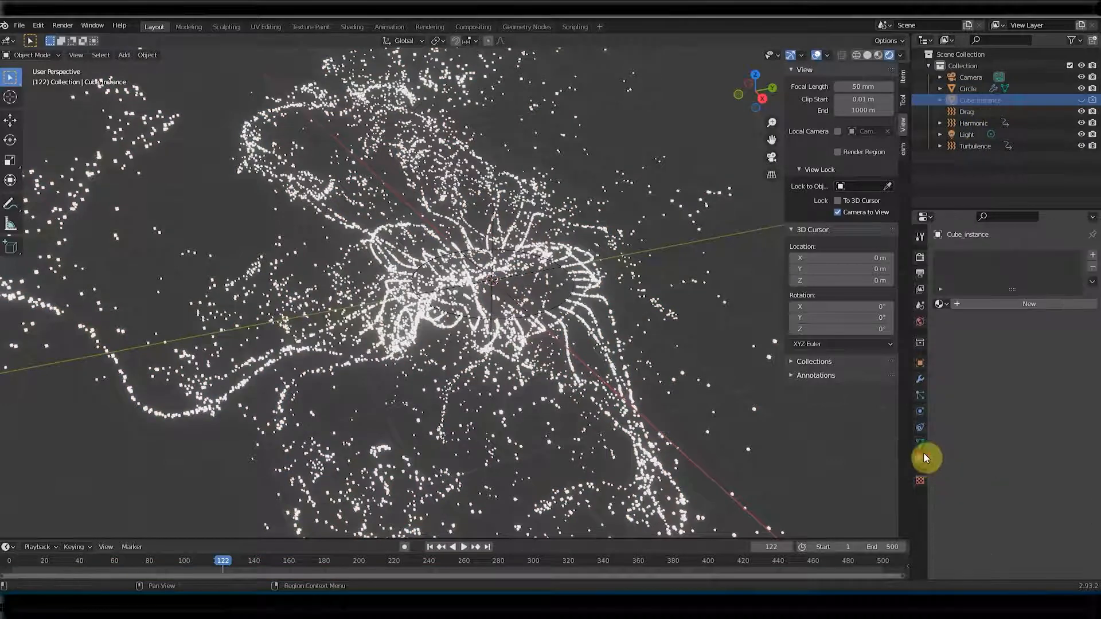
pyautogui.click(1031, 307)
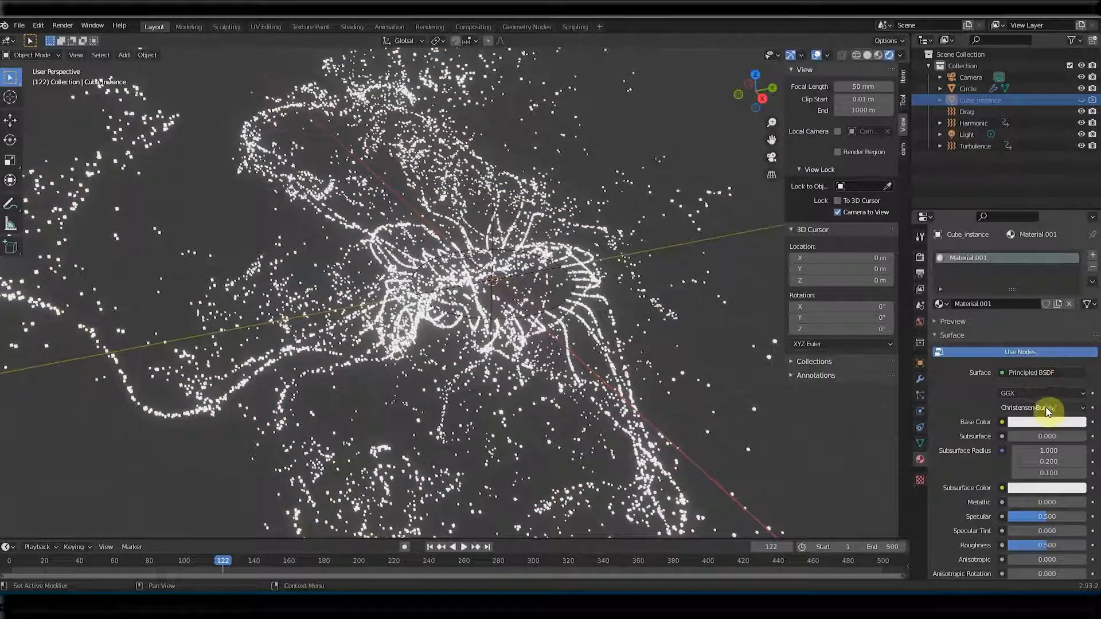
pyautogui.click(1040, 423)
pyautogui.click(1015, 335)
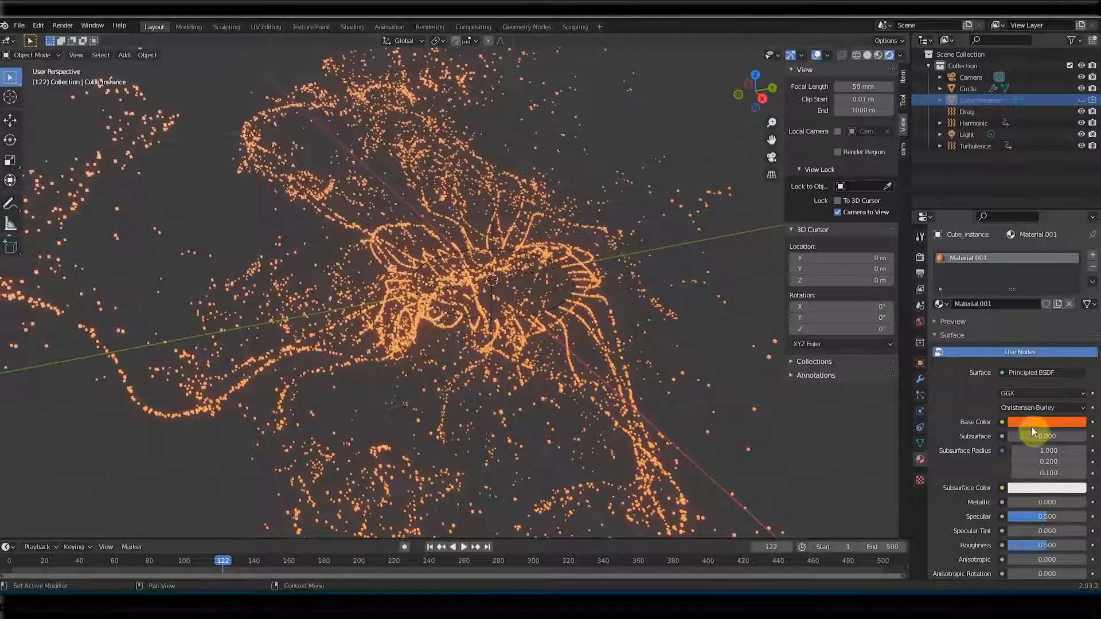
pyautogui.scroll(-3, 994, 485)
pyautogui.moveTo(1024, 457)
pyautogui.mouseDown()
pyautogui.moveTo(1094, 458)
pyautogui.moveTo(1044, 457)
pyautogui.moveTo(1053, 470)
pyautogui.moveTo(1033, 499)
pyautogui.moveTo(1008, 499)
pyautogui.mouseUp()
pyautogui.moveTo(596, 385); pyautogui.dragTo(600, 428, button='middle')
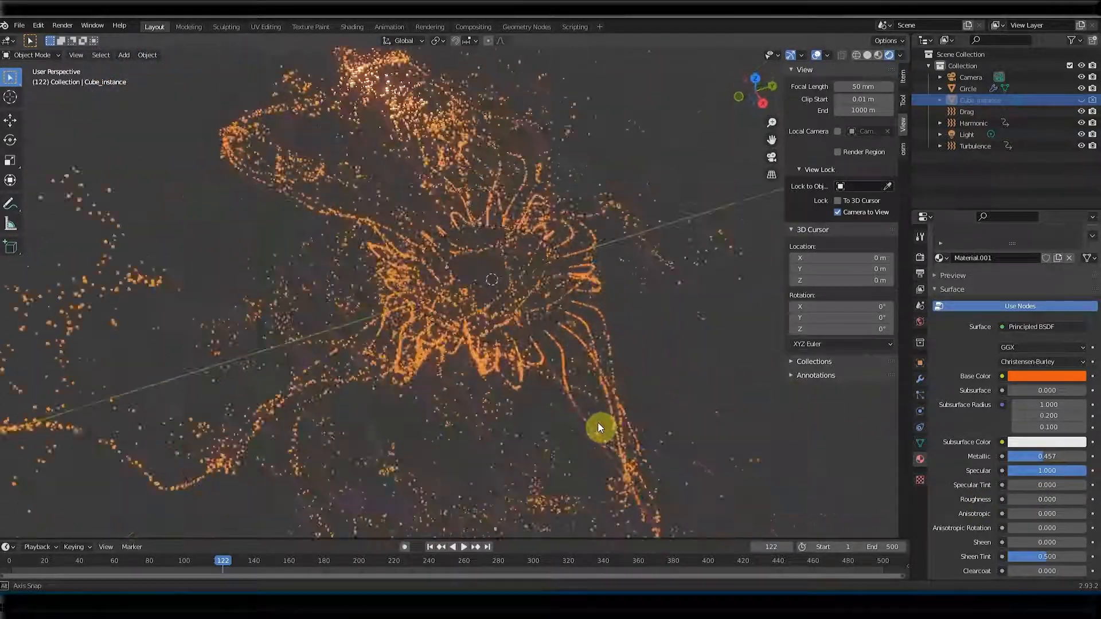
# Select the scene light, activate the Move tool, and change the viewport to Material Preview shading
pyautogui.click(970, 135)
pyautogui.moveTo(648, 273); pyautogui.dragTo(33, 130, button='middle')
pyautogui.click(16, 122)
pyautogui.moveTo(253, 211); pyautogui.dragTo(384, 237, button='middle')
pyautogui.click(879, 55)
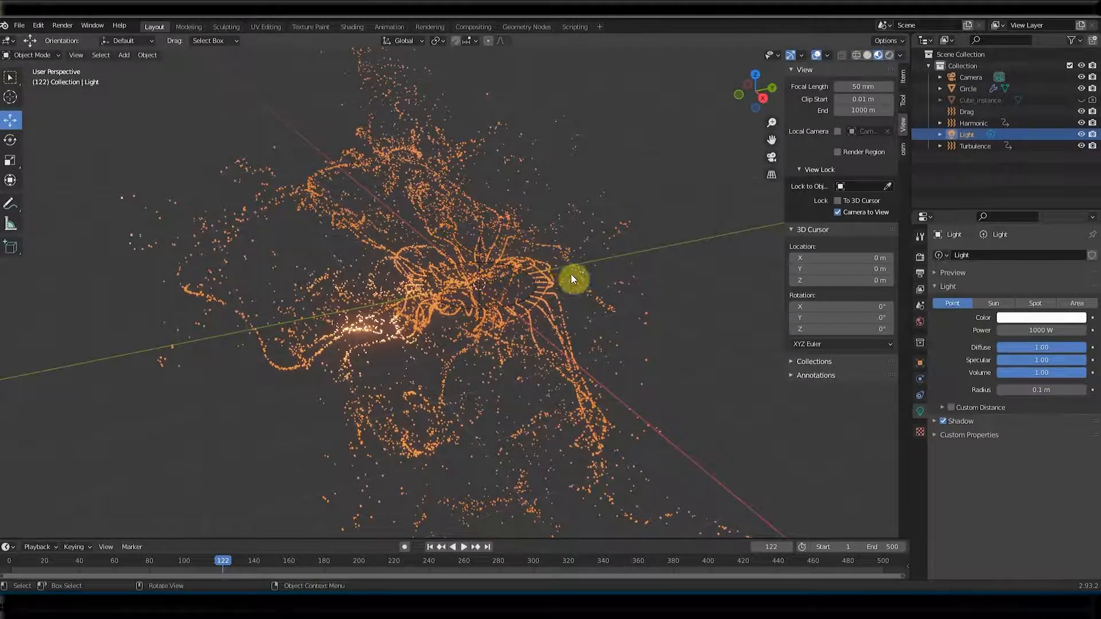
pyautogui.scroll(-3, 553, 312)
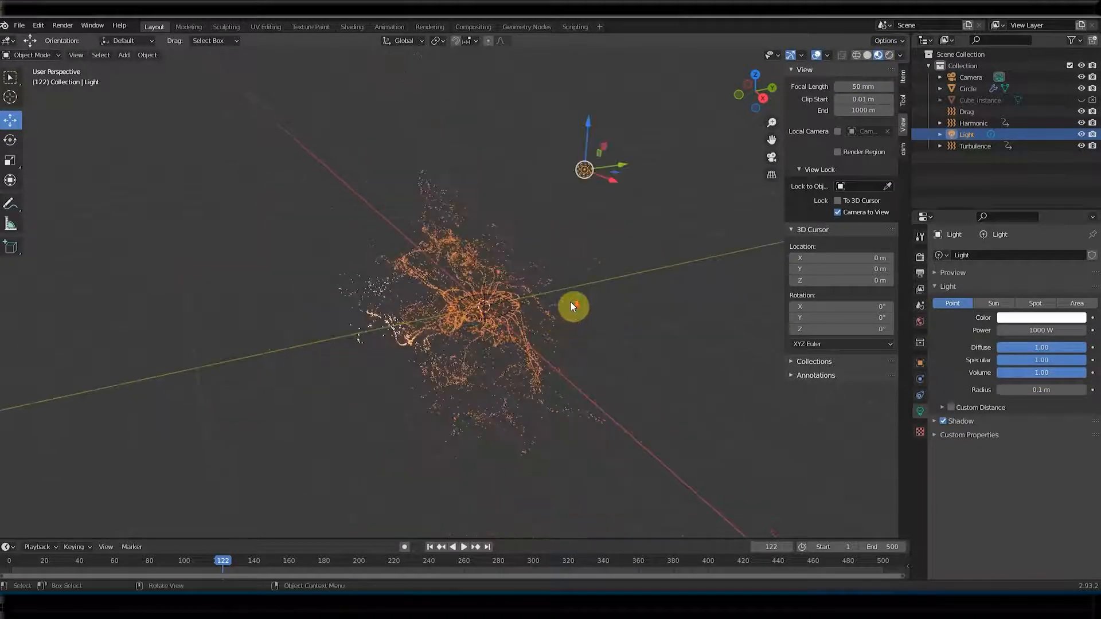
pyautogui.scroll(2, 571, 304)
pyautogui.scroll(3, 528, 320)
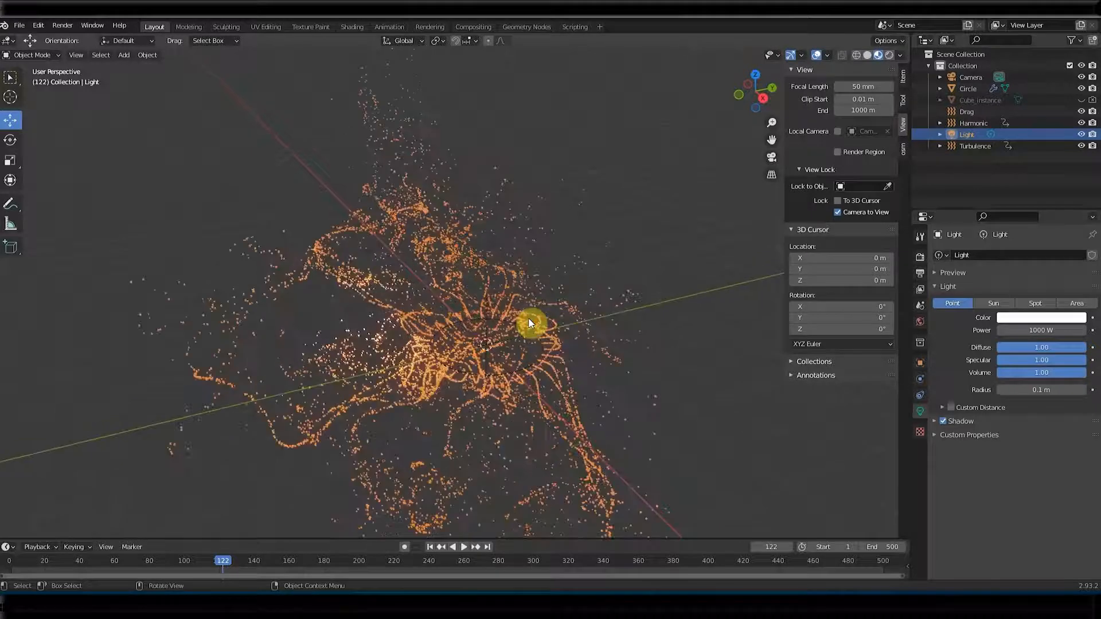
pyautogui.keyDown('shift'); pyautogui.moveTo(479, 377); pyautogui.dragTo(466, 353, button='middle'); pyautogui.keyUp('shift')
# Change the light's type to Sun and set its strength to 2000
pyautogui.click(998, 305)
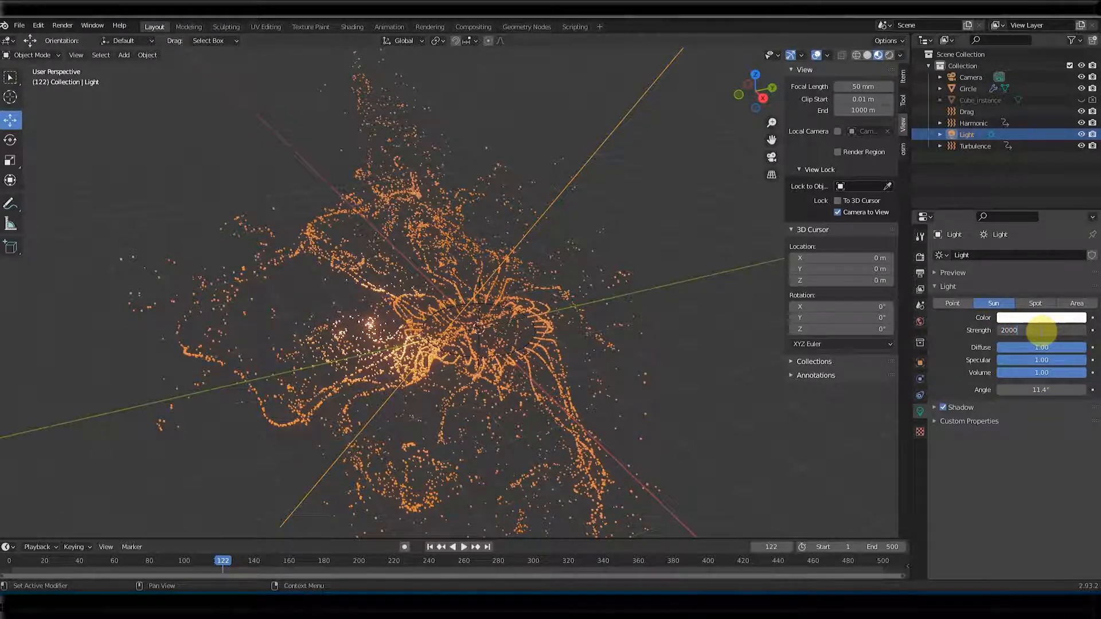
pyautogui.press('Return')
pyautogui.moveTo(584, 409); pyautogui.dragTo(485, 406, button='middle')
pyautogui.scroll(7, 486, 358)
# Look through the camera and play the animation up to frame 275 to examine the particles
pyautogui.press('KP_0')
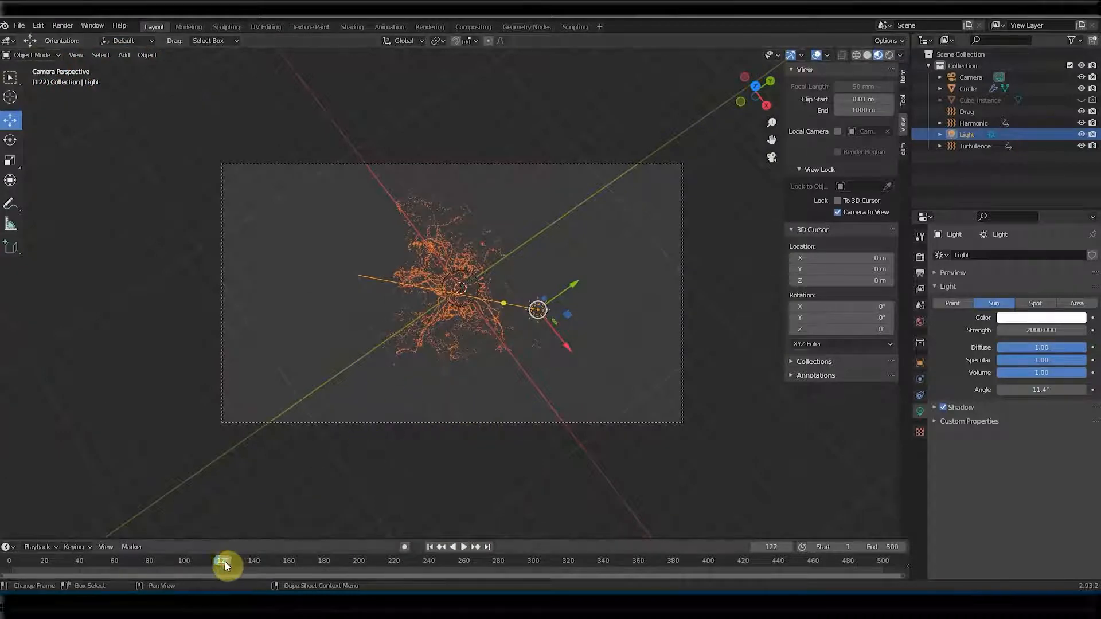
pyautogui.moveTo(223, 562); pyautogui.dragTo(171, 561)
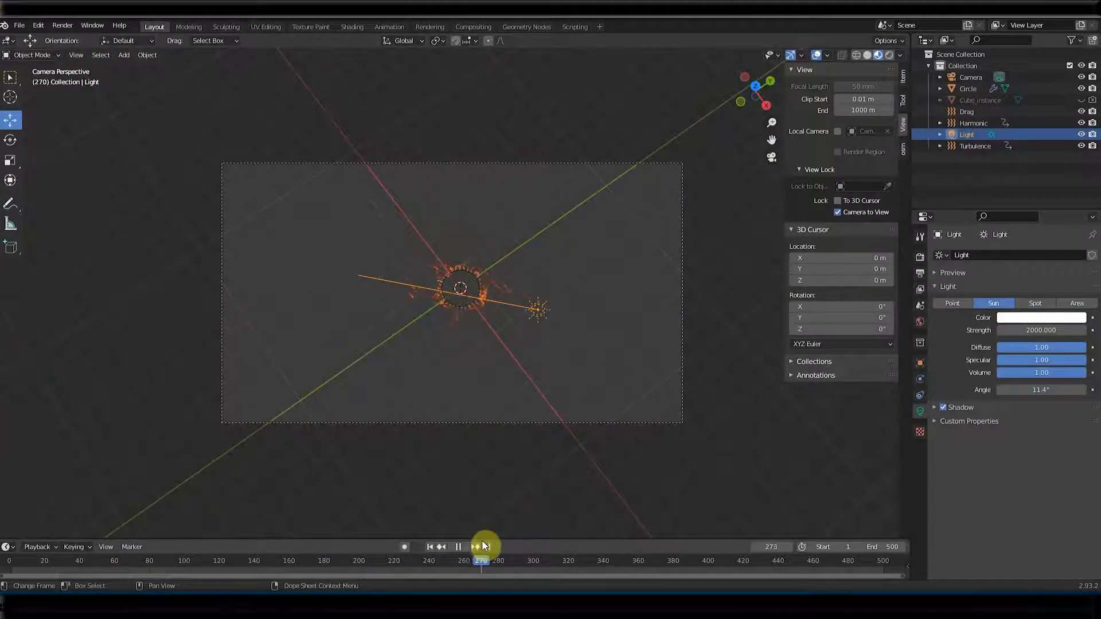
pyautogui.press('space')
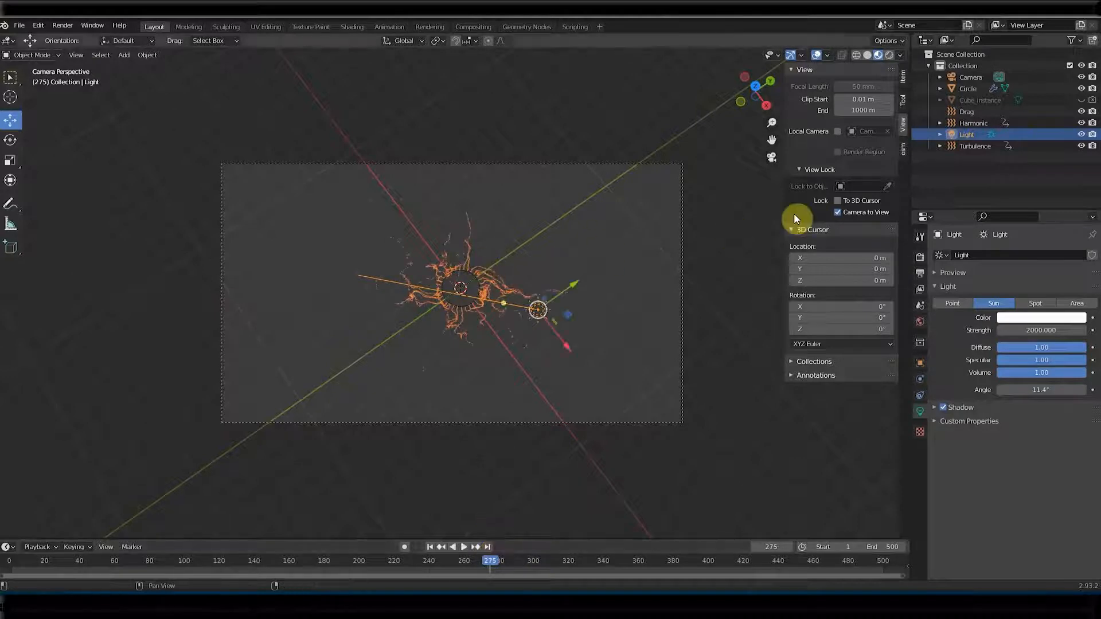
# Set Bloom to threshold 0, knee about 0.854, radius 10, intensity about 0.519 and clamp about 164.557, with a magenta color
pyautogui.click(920, 257)
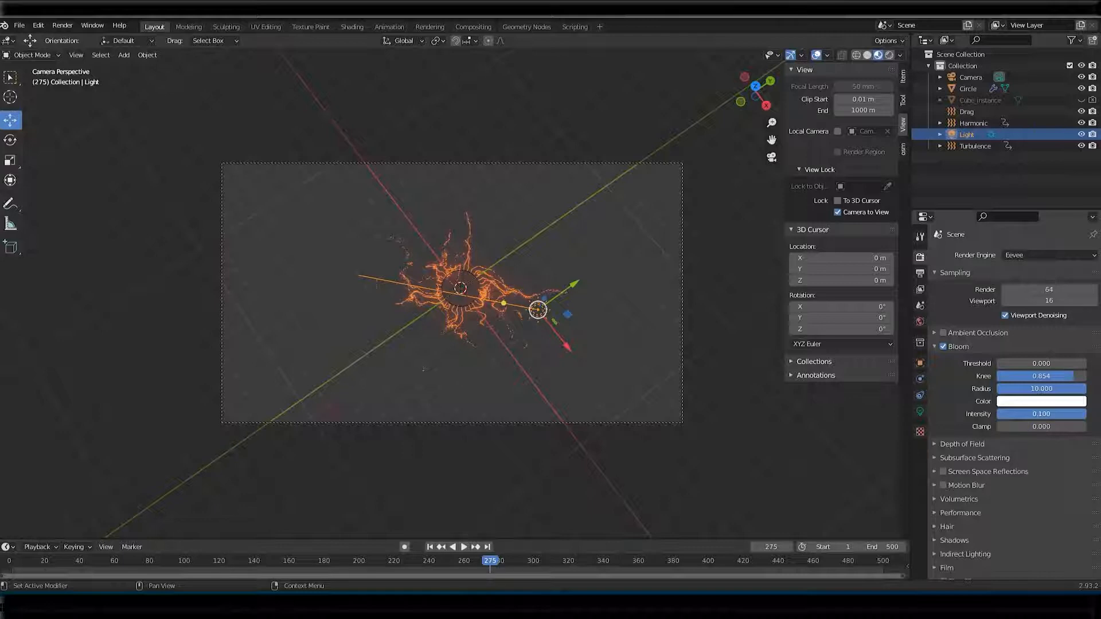
pyautogui.click(1019, 414)
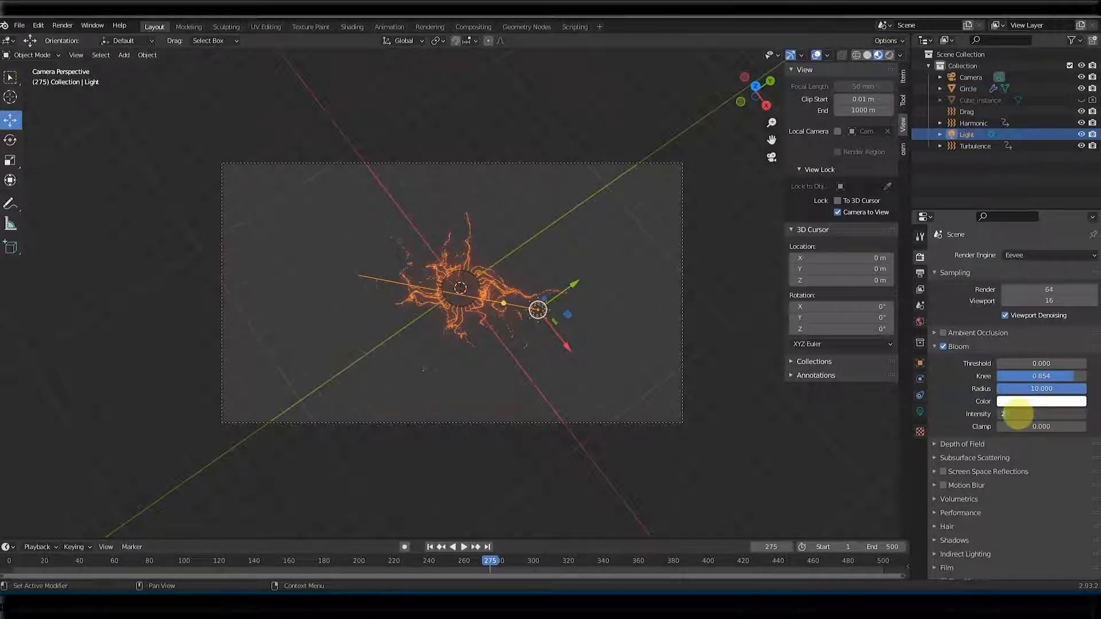
pyautogui.press('Return')
pyautogui.moveTo(1076, 415); pyautogui.dragTo(1020, 424)
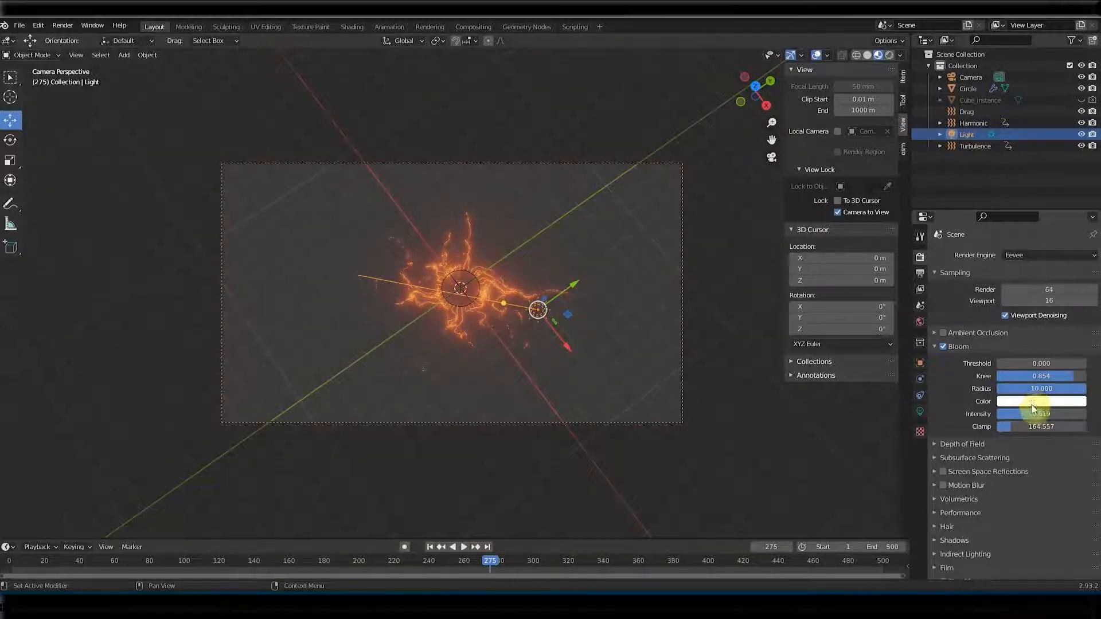
pyautogui.click(1032, 403)
pyautogui.moveTo(1040, 298); pyautogui.dragTo(1064, 295)
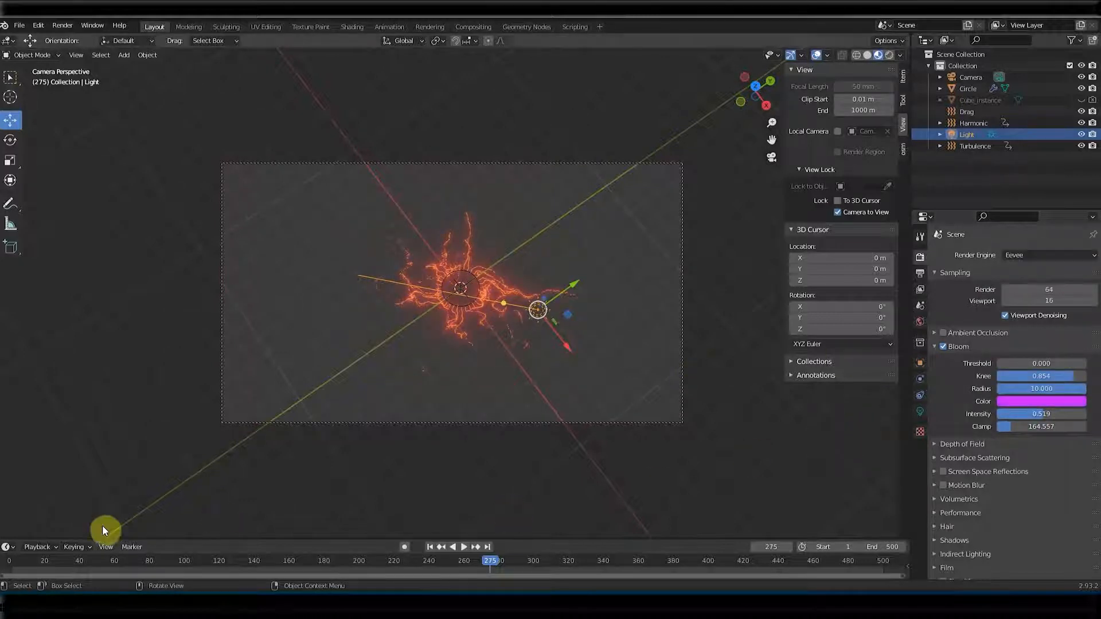
# Go to frame 248, render a test image to check the bloom, and close the render
pyautogui.moveTo(492, 565); pyautogui.dragTo(443, 568)
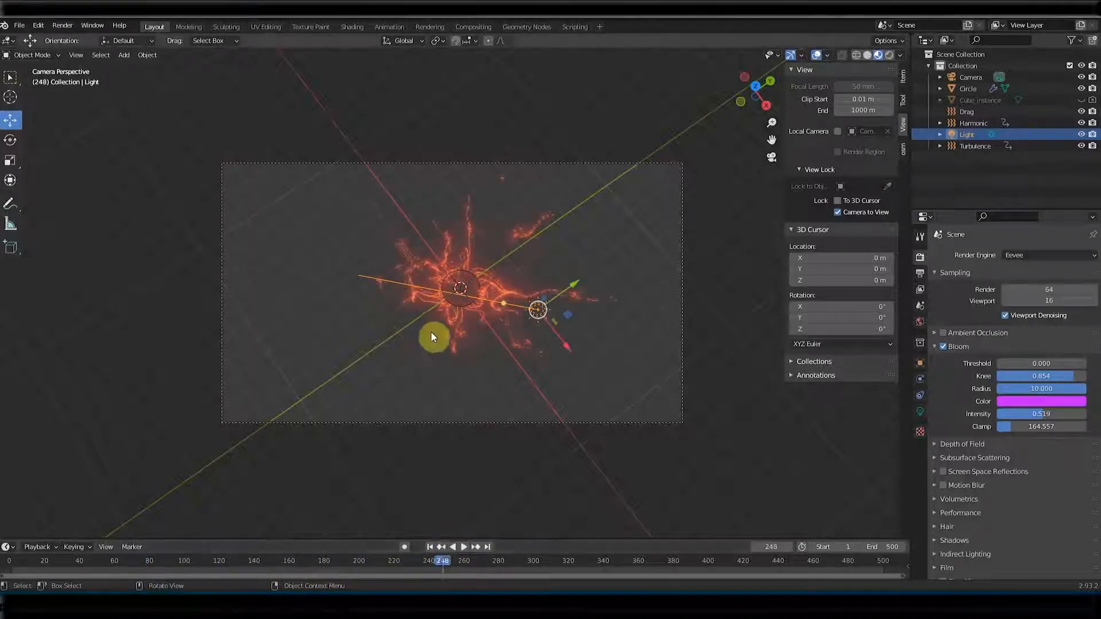
pyautogui.click(71, 27)
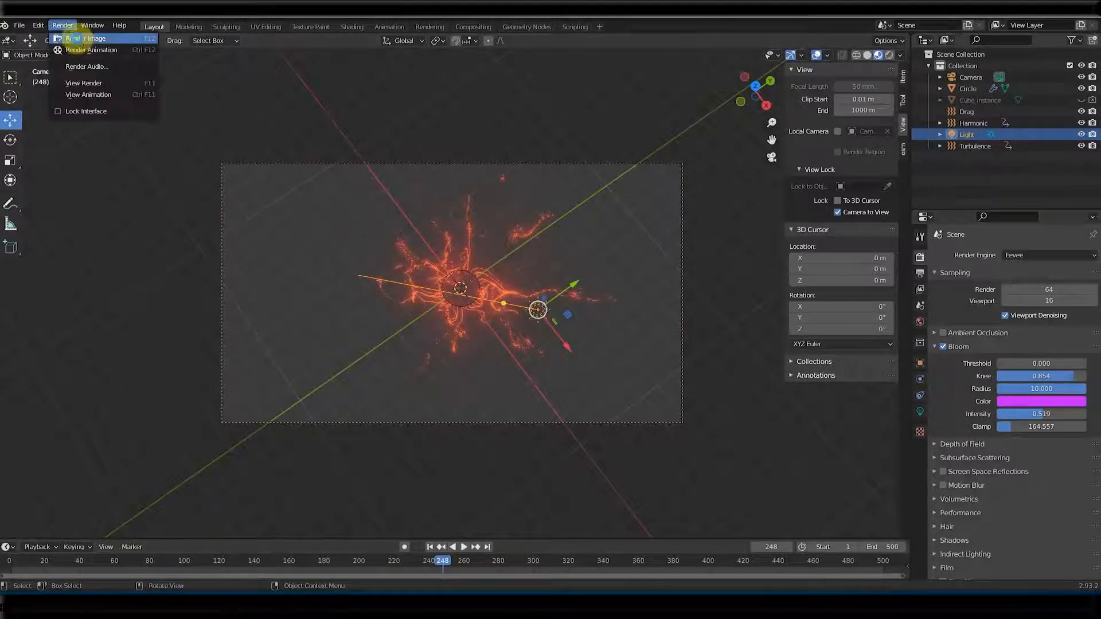
pyautogui.click(75, 36)
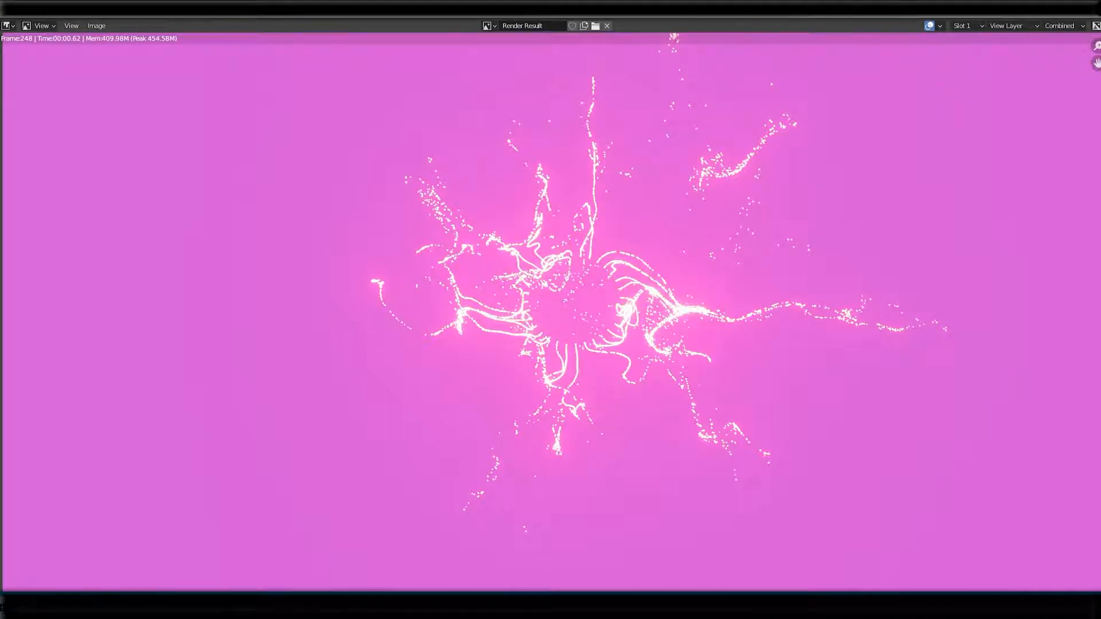
pyautogui.click(1095, 11)
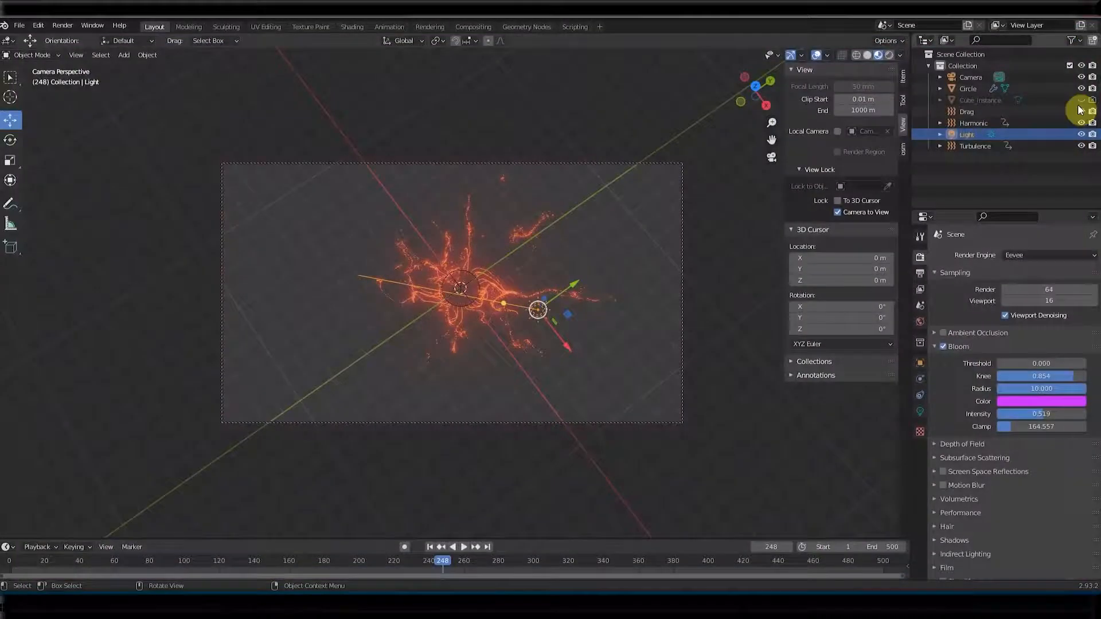
# Set the Bloom radius to 1, render frame 248 for comparison, and close the render
pyautogui.click(1036, 394)
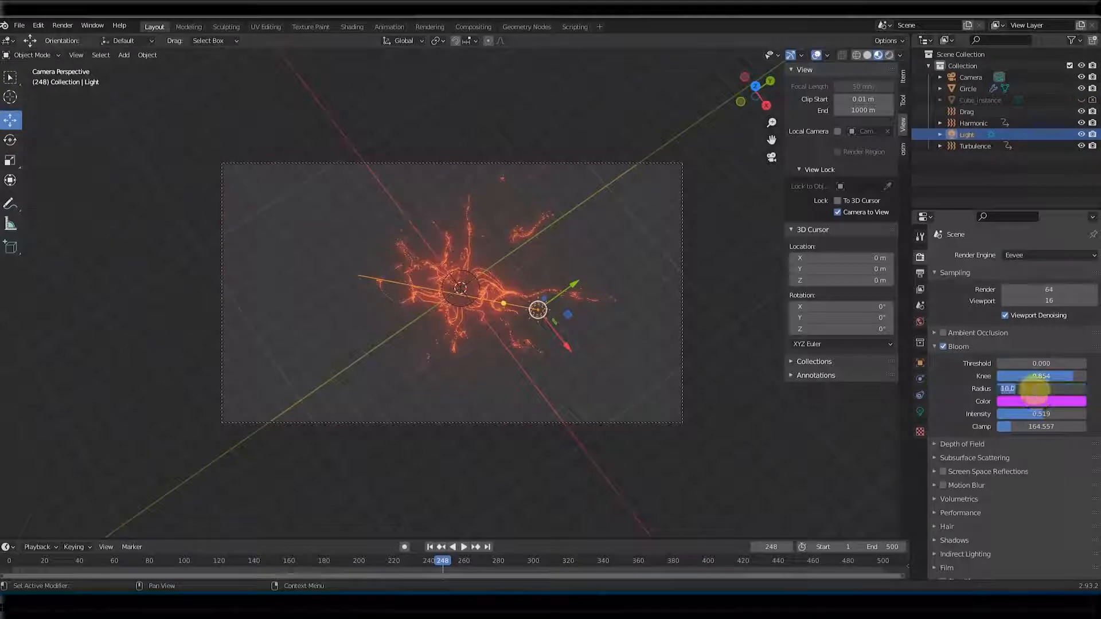
pyautogui.press('Return')
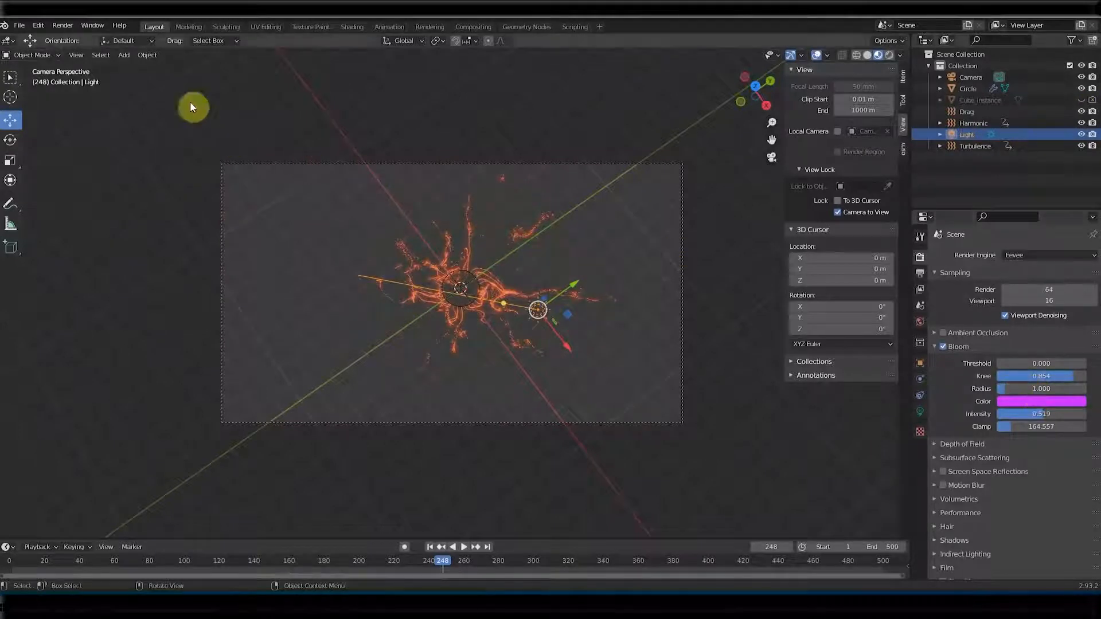
pyautogui.click(62, 25)
pyautogui.click(70, 38)
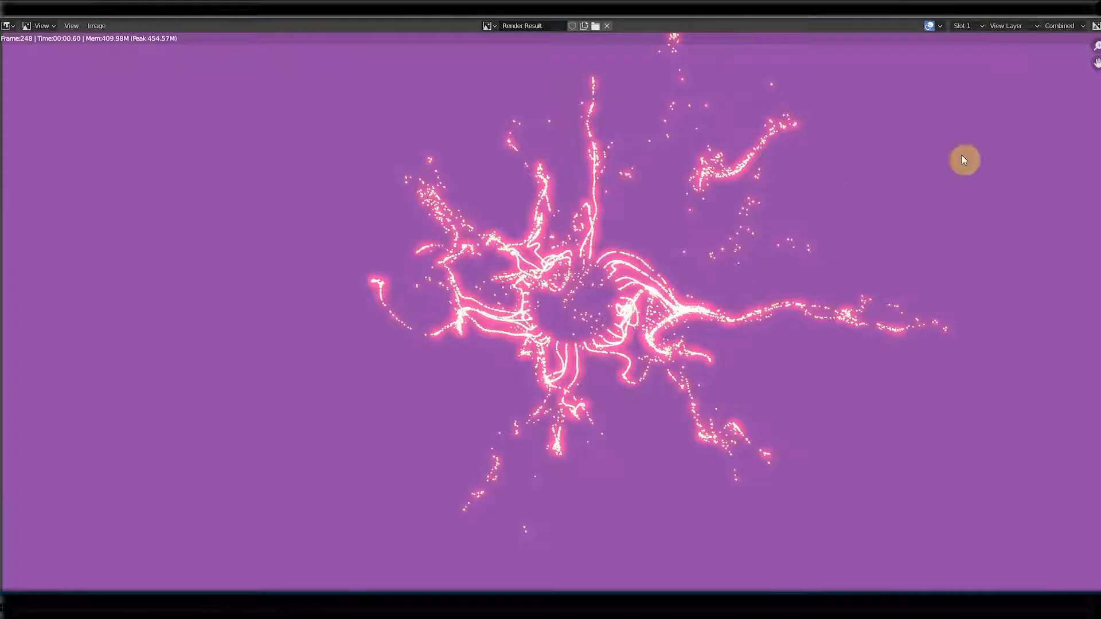
pyautogui.click(1093, 3)
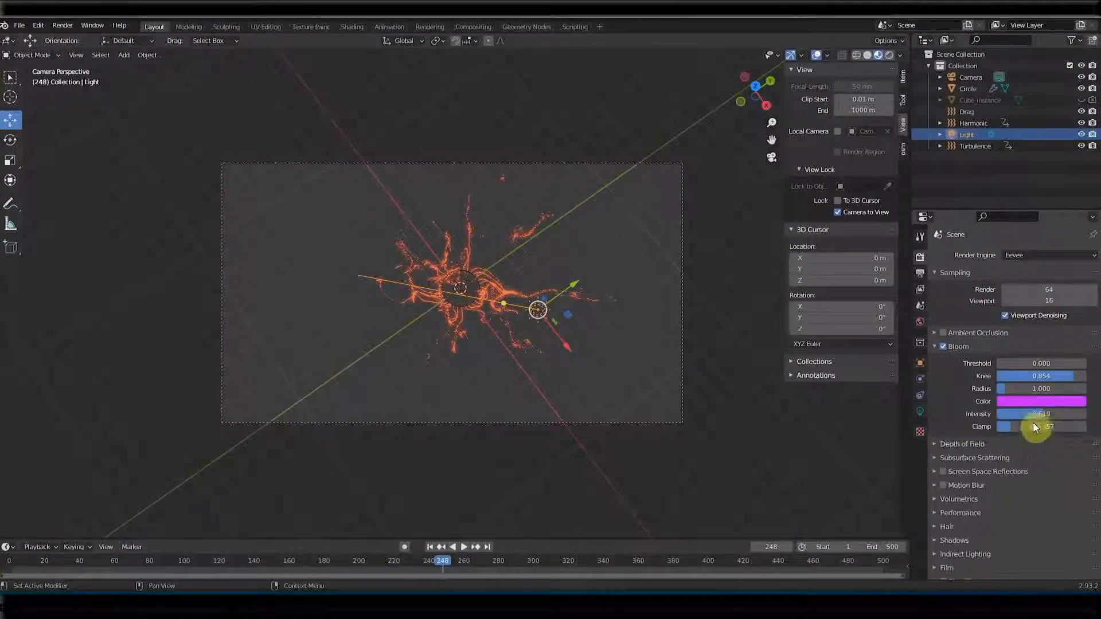
# Reset the Bloom clamp to 0, lower the intensity to 0.070, and check a test render of frame 248
pyautogui.press('BackSpace')
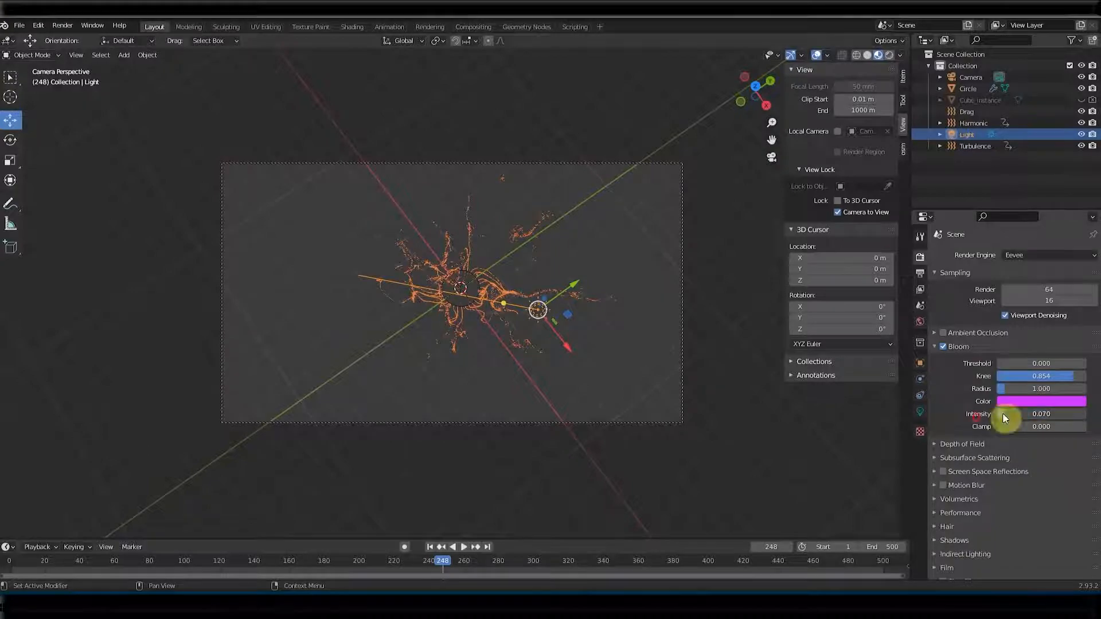
pyautogui.click(62, 25)
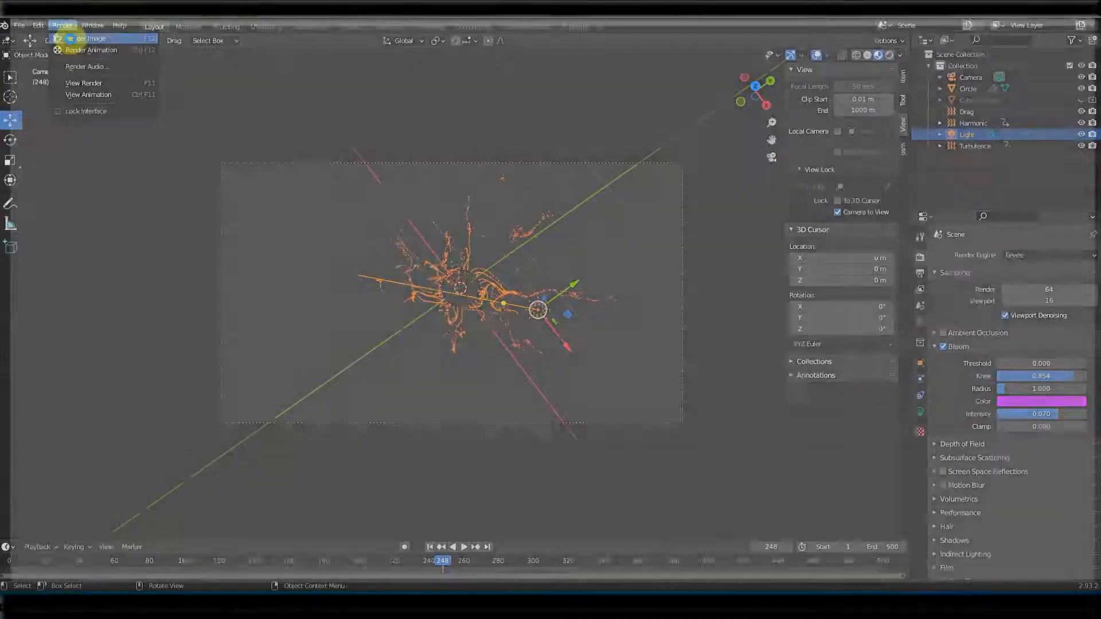
pyautogui.click(70, 39)
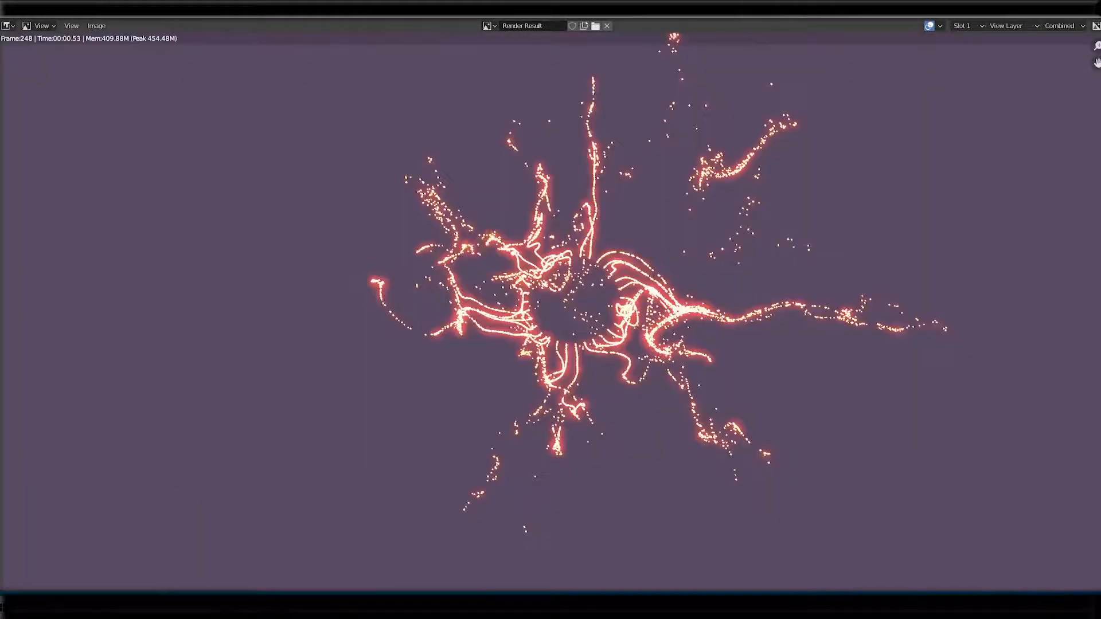
pyautogui.click(1094, 11)
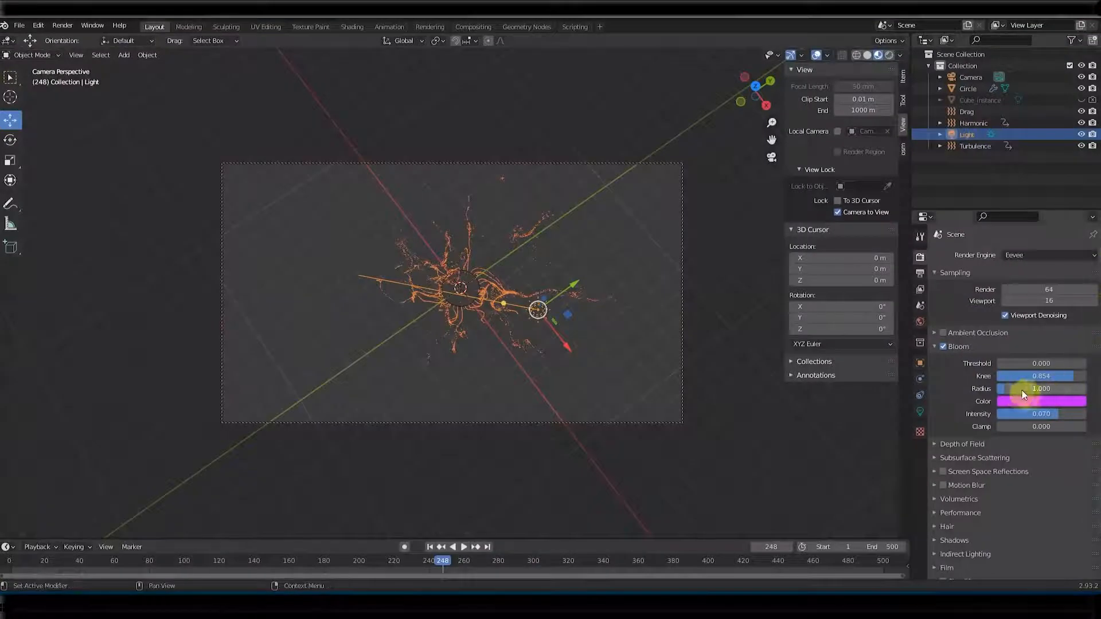
# Raise the Bloom radius to about 6.253 and check the glow in another test render of frame 248
pyautogui.moveTo(1012, 393); pyautogui.dragTo(1043, 389)
pyautogui.click(62, 26)
pyautogui.click(69, 39)
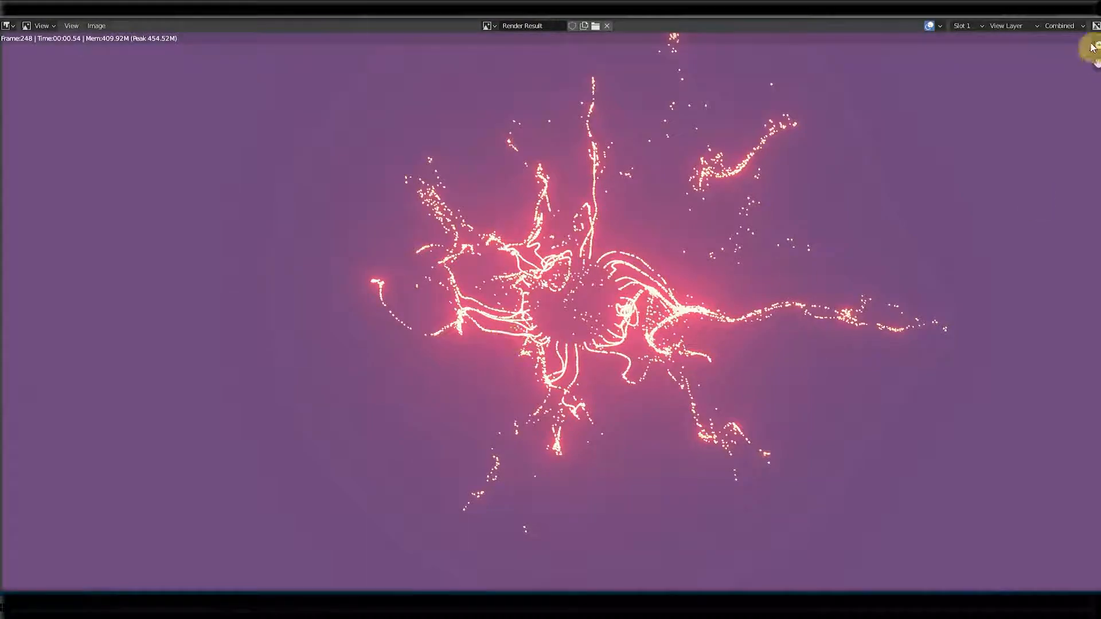
pyautogui.click(1093, 4)
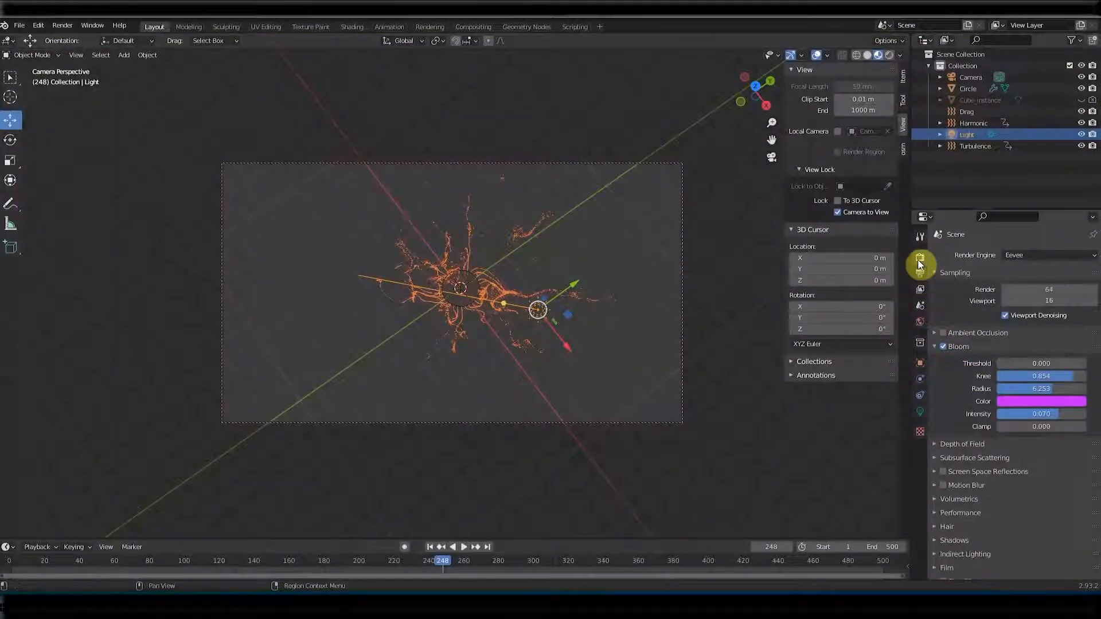
# Turn on the transparent film background, render frame 248 as a test, and close the render
pyautogui.scroll(-3, 1003, 496)
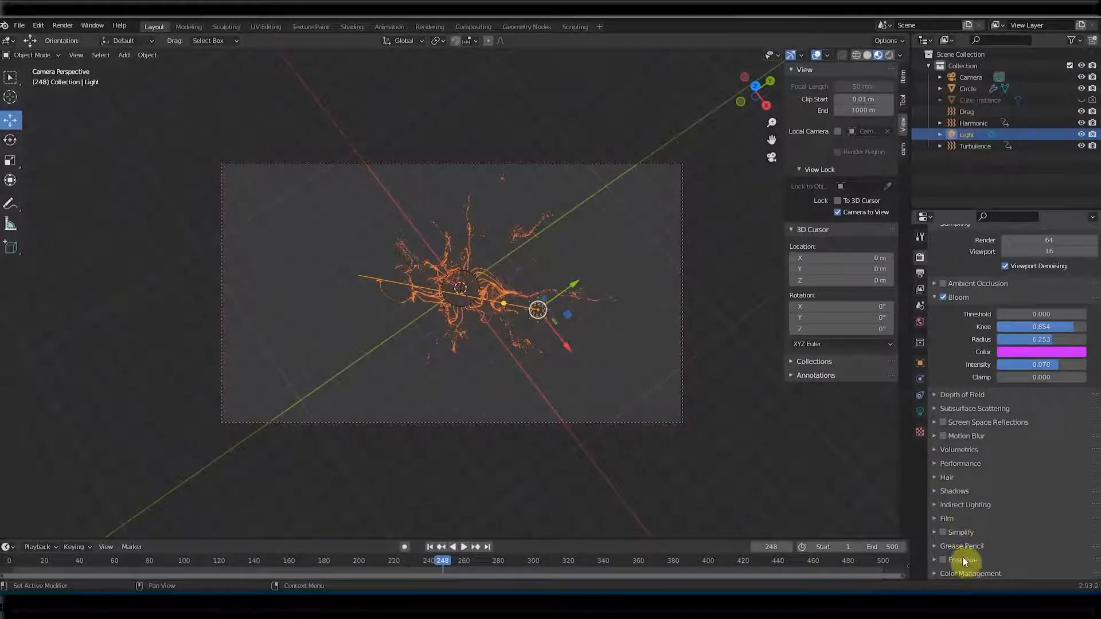
pyautogui.click(946, 519)
pyautogui.scroll(-3, 993, 518)
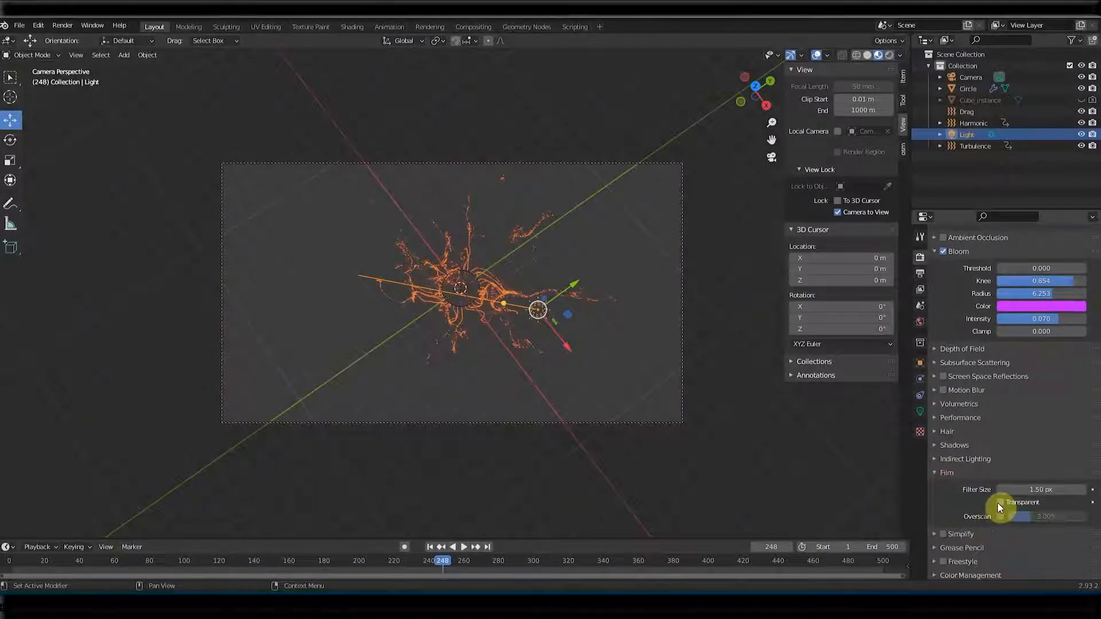
pyautogui.click(1001, 503)
pyautogui.click(62, 25)
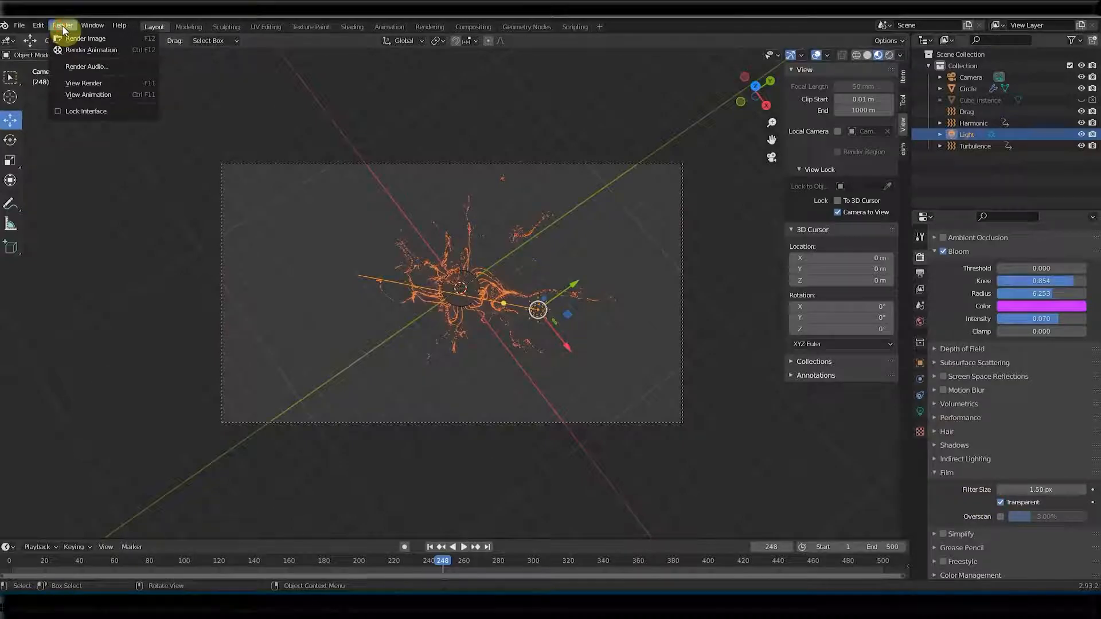
pyautogui.click(74, 37)
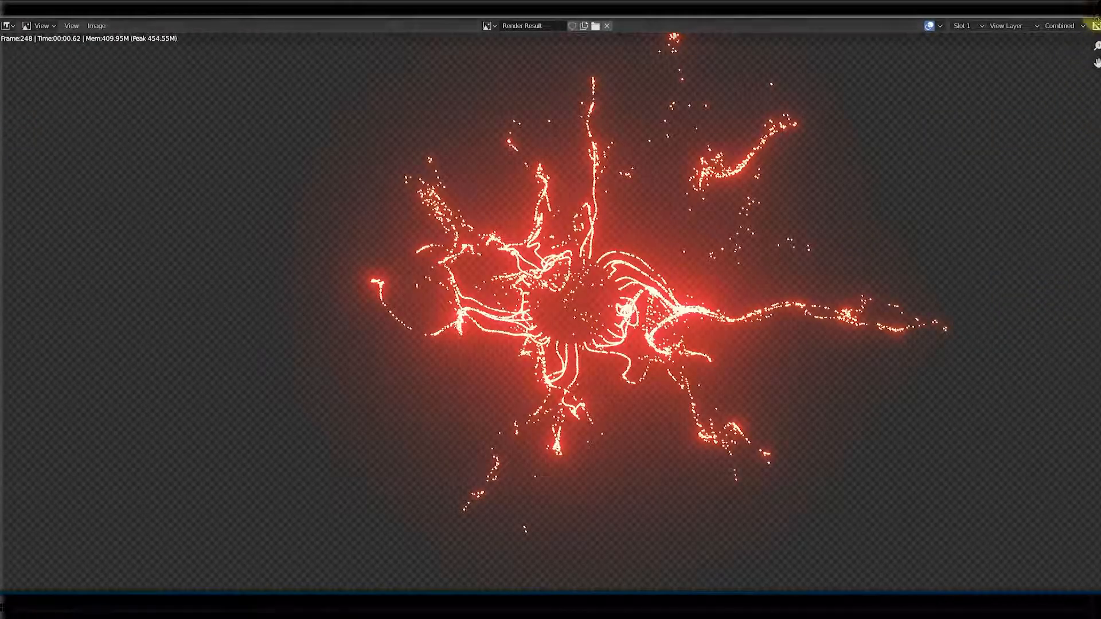
pyautogui.click(1097, 12)
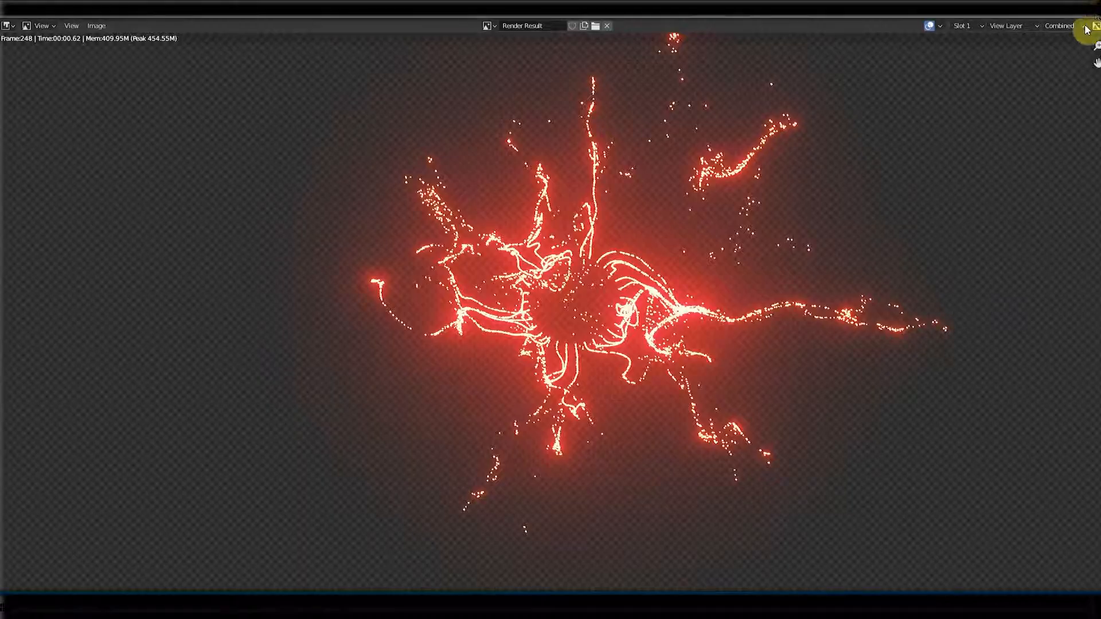
# Raise the Bloom radius to about 7.392 and the intensity to 0.100, and check a test render of frame 248
pyautogui.moveTo(1058, 299); pyautogui.dragTo(1062, 329)
pyautogui.click(1021, 319)
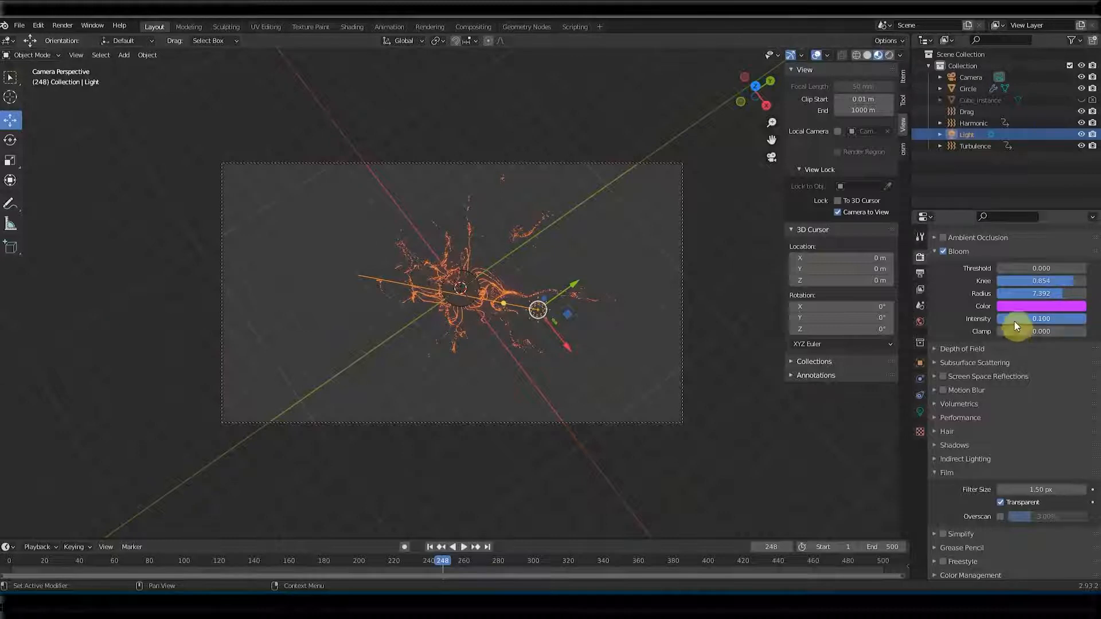
pyautogui.click(63, 25)
pyautogui.click(72, 35)
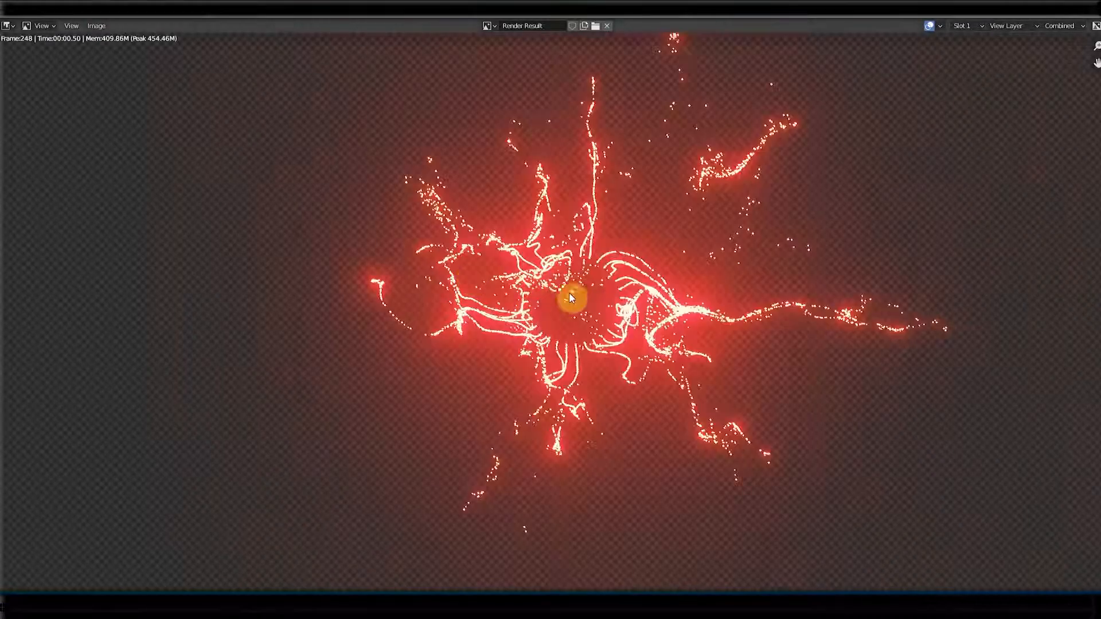
pyautogui.click(1092, 5)
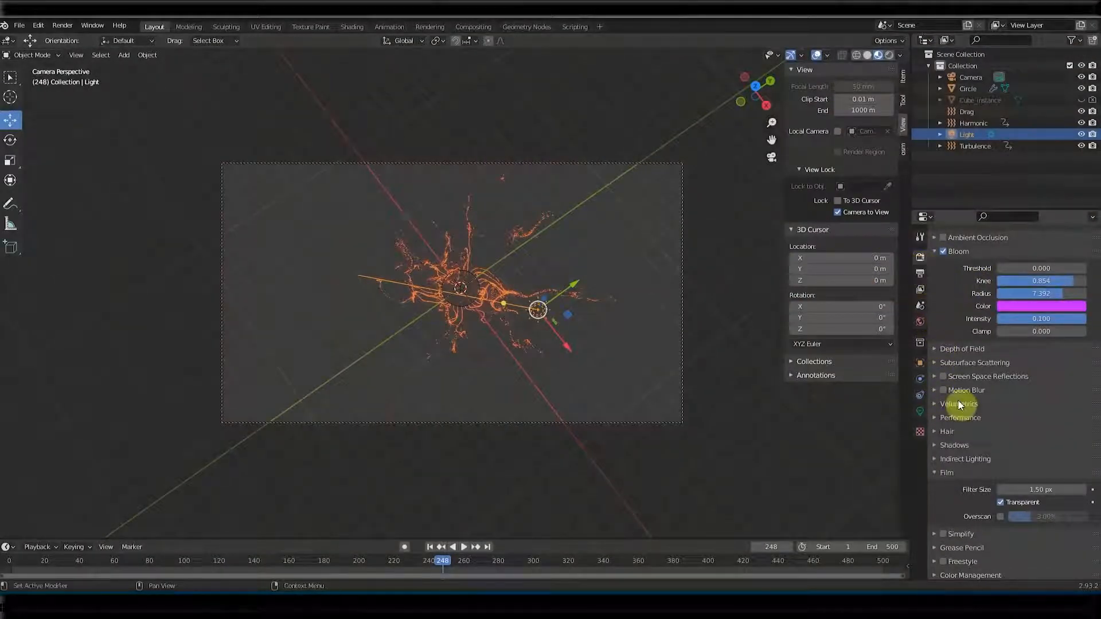
# Enable Motion Blur with its position set to End on Frame, and check it in a test render of frame 248
pyautogui.click(934, 473)
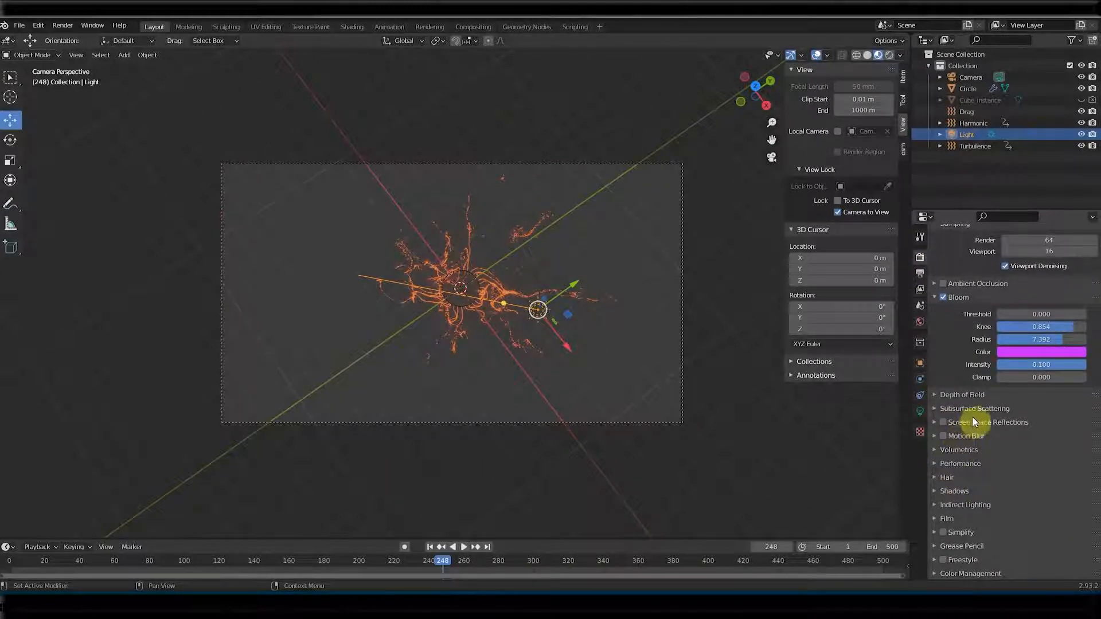
pyautogui.click(967, 437)
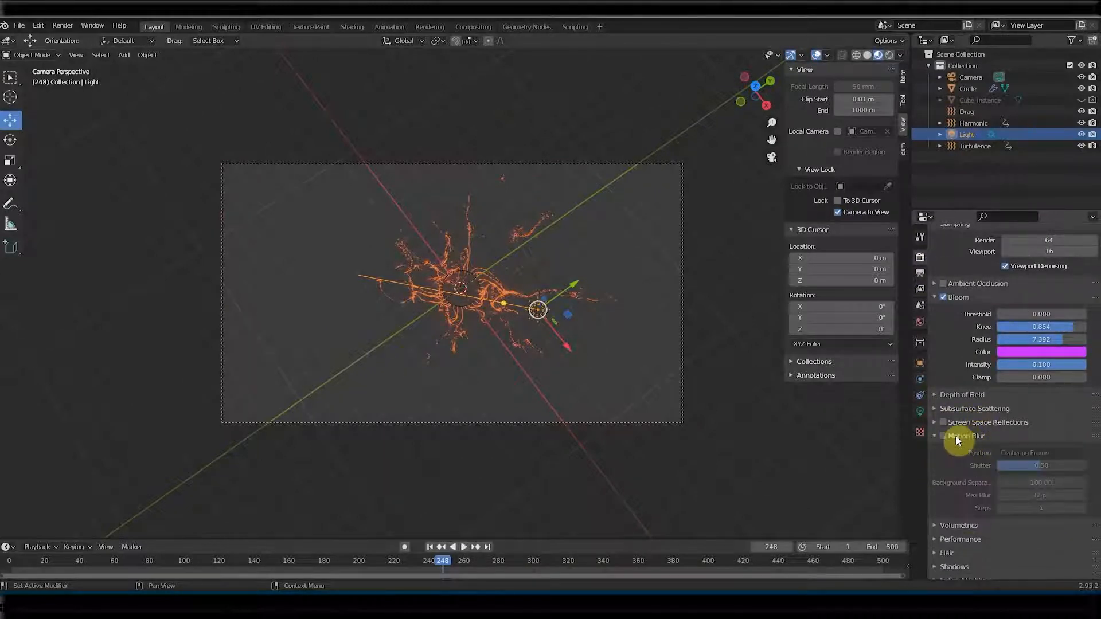
pyautogui.click(944, 436)
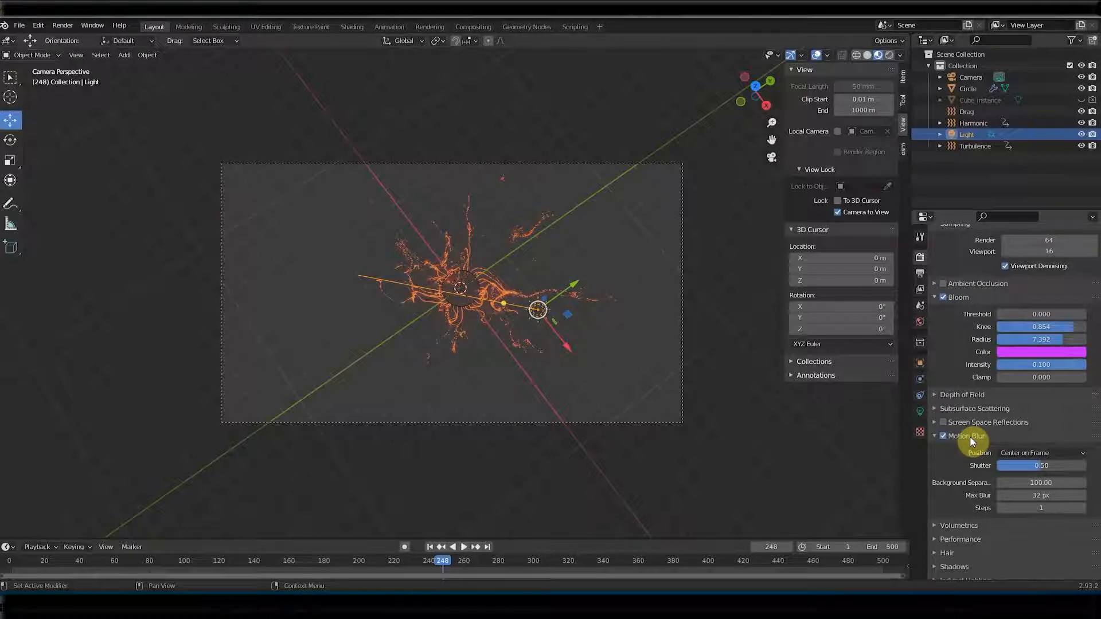
pyautogui.click(1027, 454)
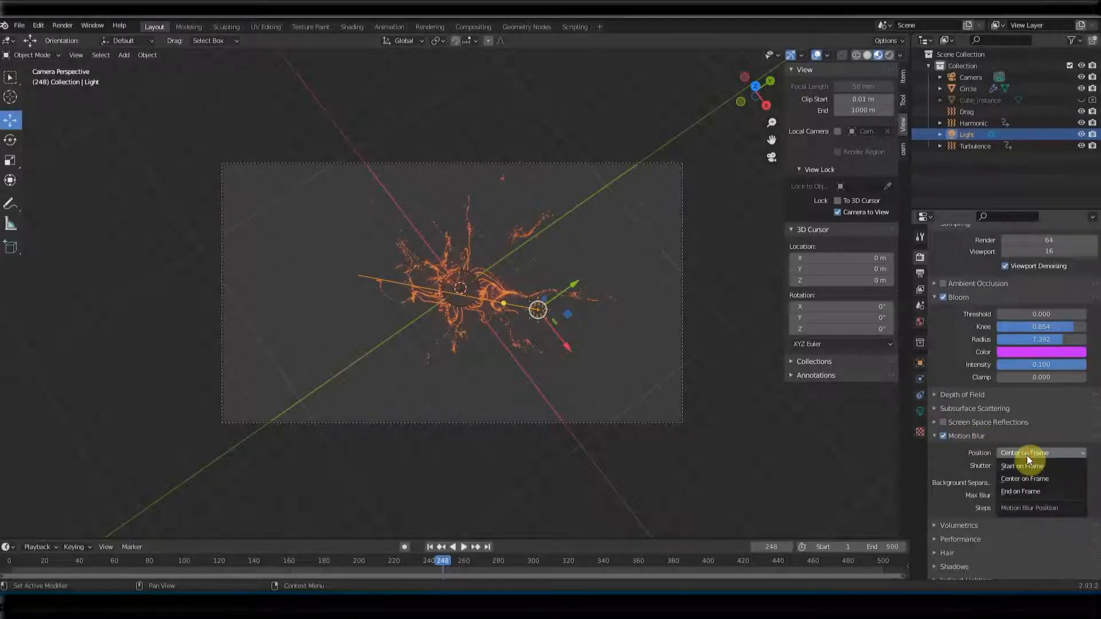
pyautogui.click(1024, 491)
pyautogui.click(62, 25)
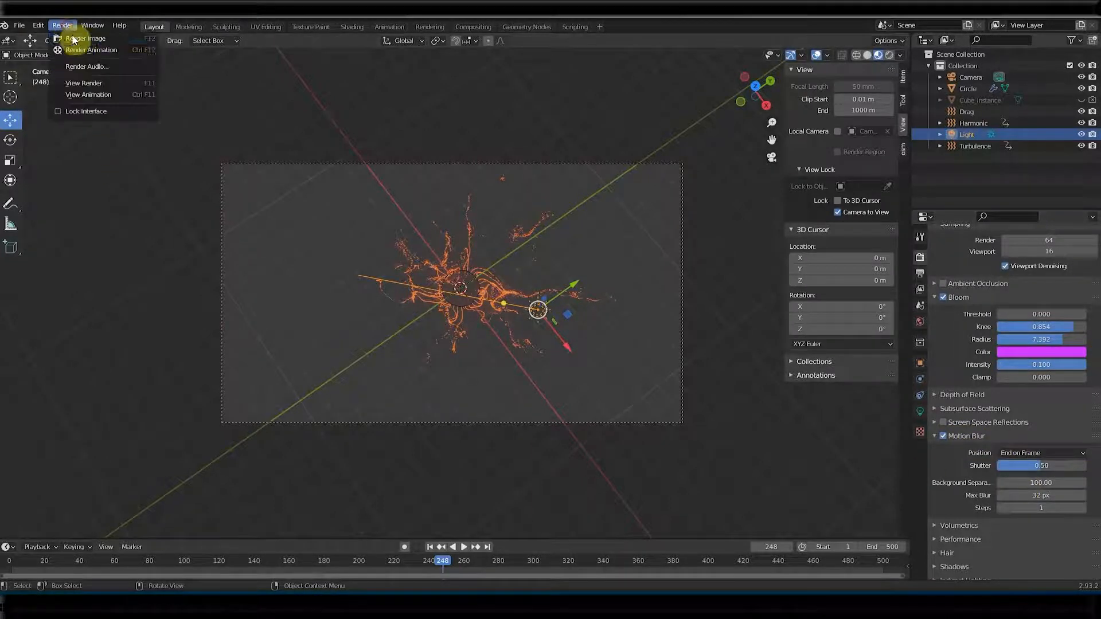
pyautogui.click(73, 35)
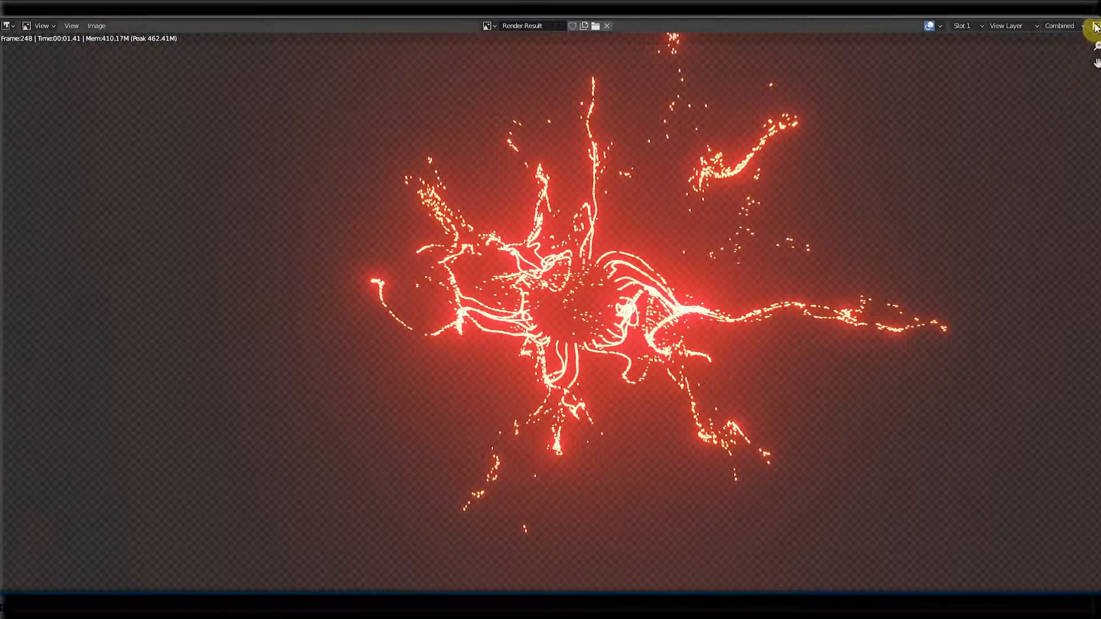
pyautogui.click(1094, 4)
# Set the Motion Blur shutter to 16 and render frame 248 to check the streaks
pyautogui.click(1042, 465)
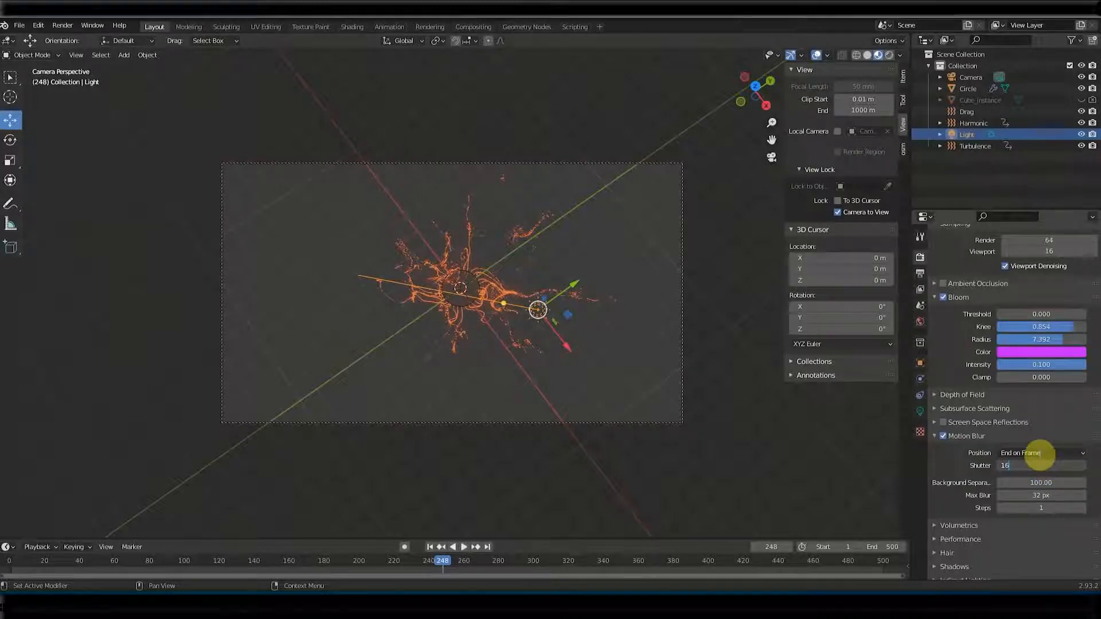
pyautogui.write('16')
pyautogui.press('Return')
pyautogui.click(63, 26)
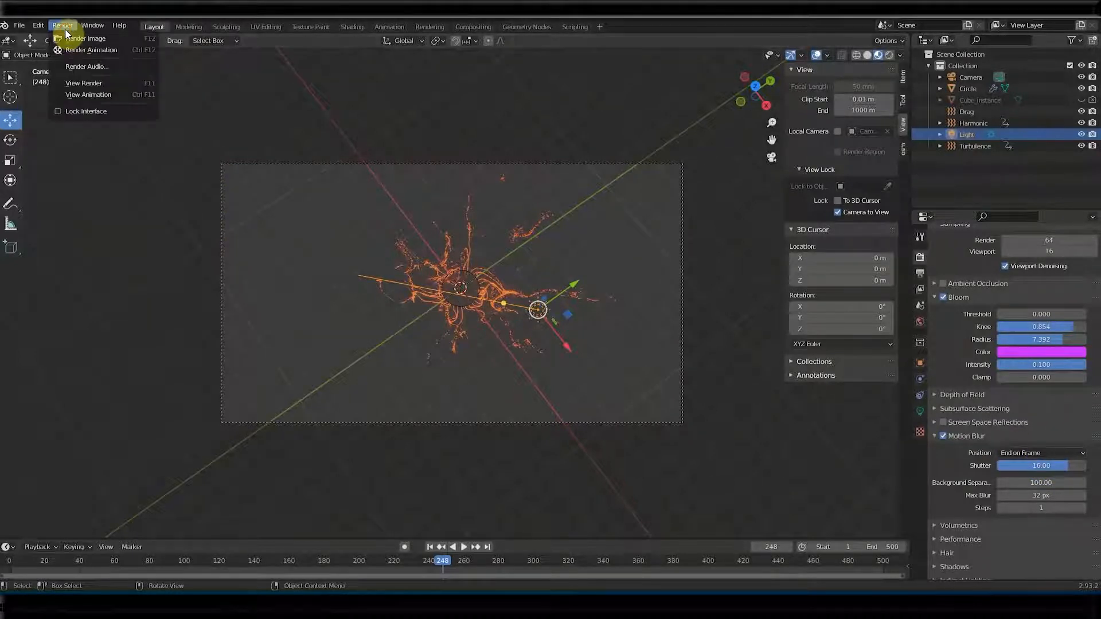
pyautogui.click(80, 44)
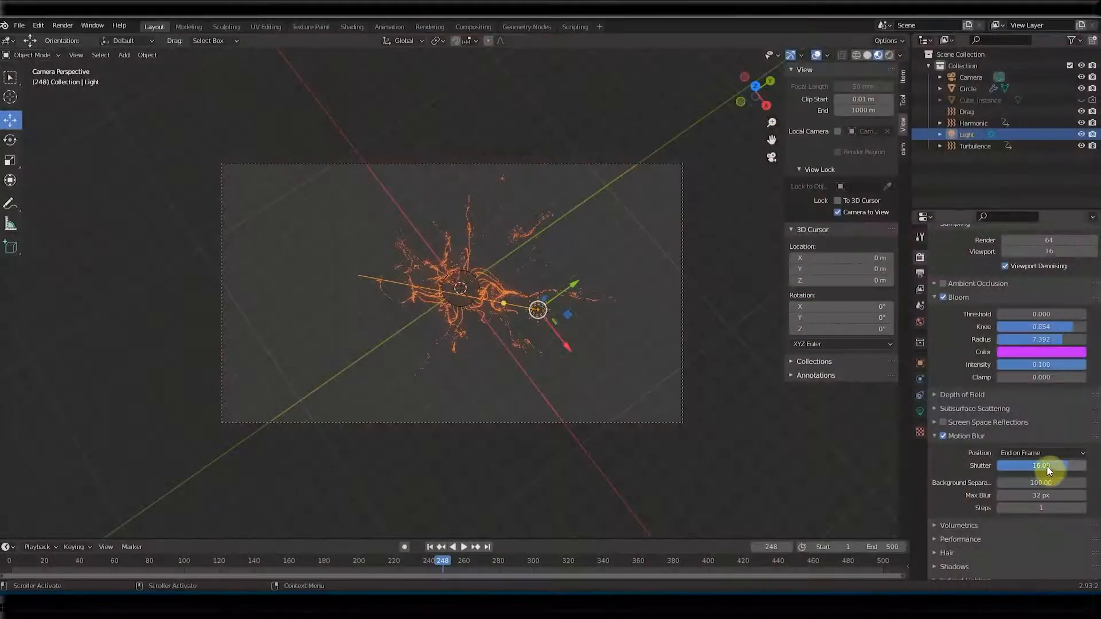
# Try a Motion Blur shutter of 32, render frame 248 for comparison, and close the render
pyautogui.click(1047, 465)
pyautogui.press('Return')
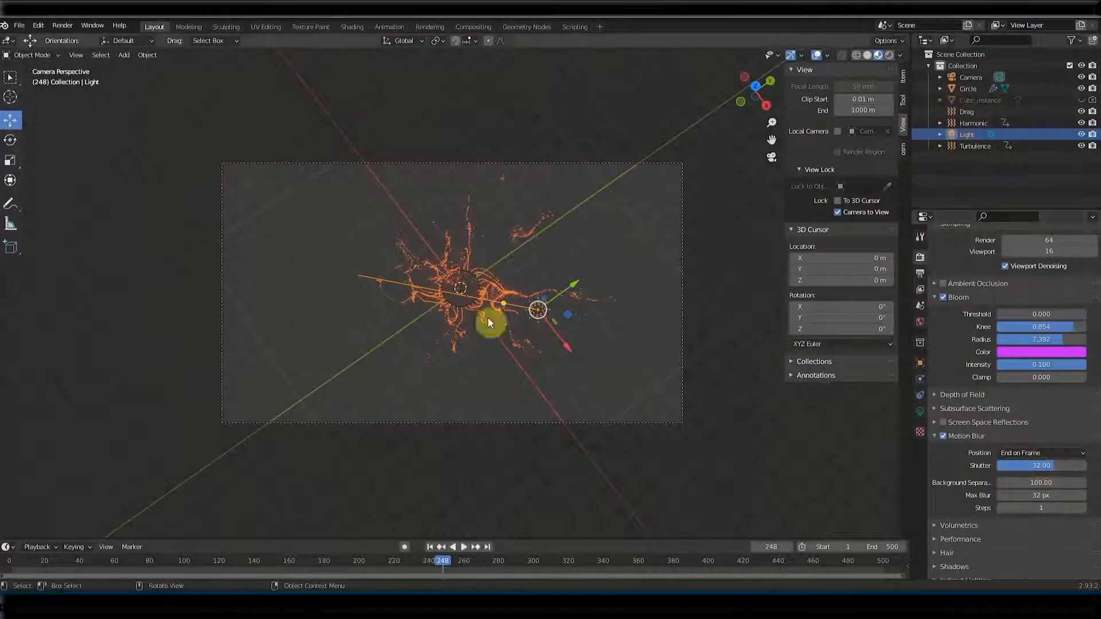
pyautogui.click(62, 25)
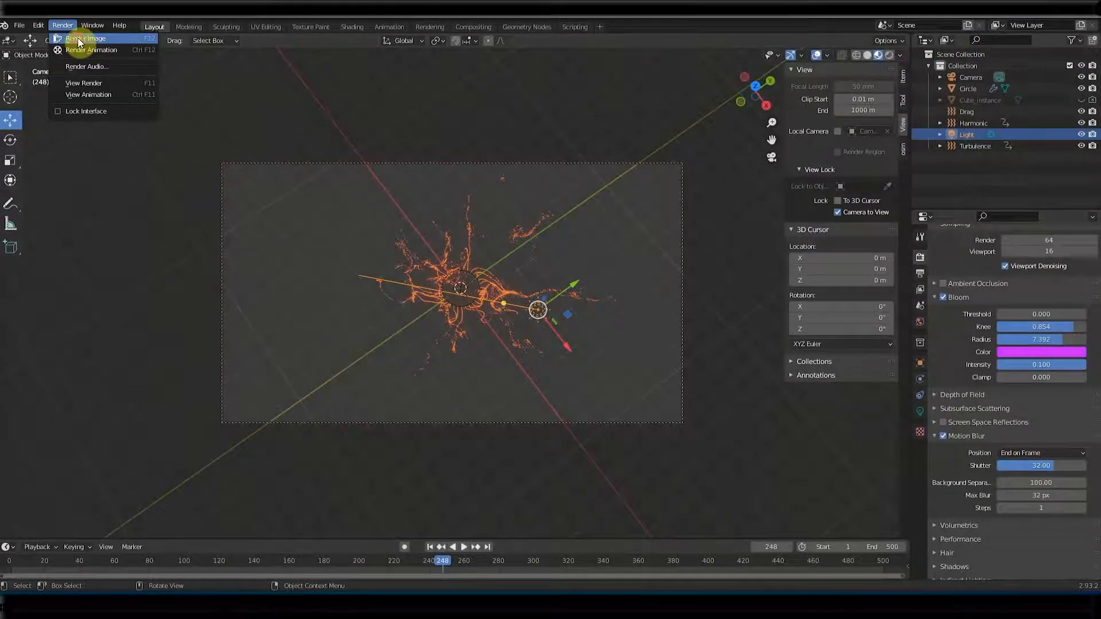
pyautogui.click(85, 39)
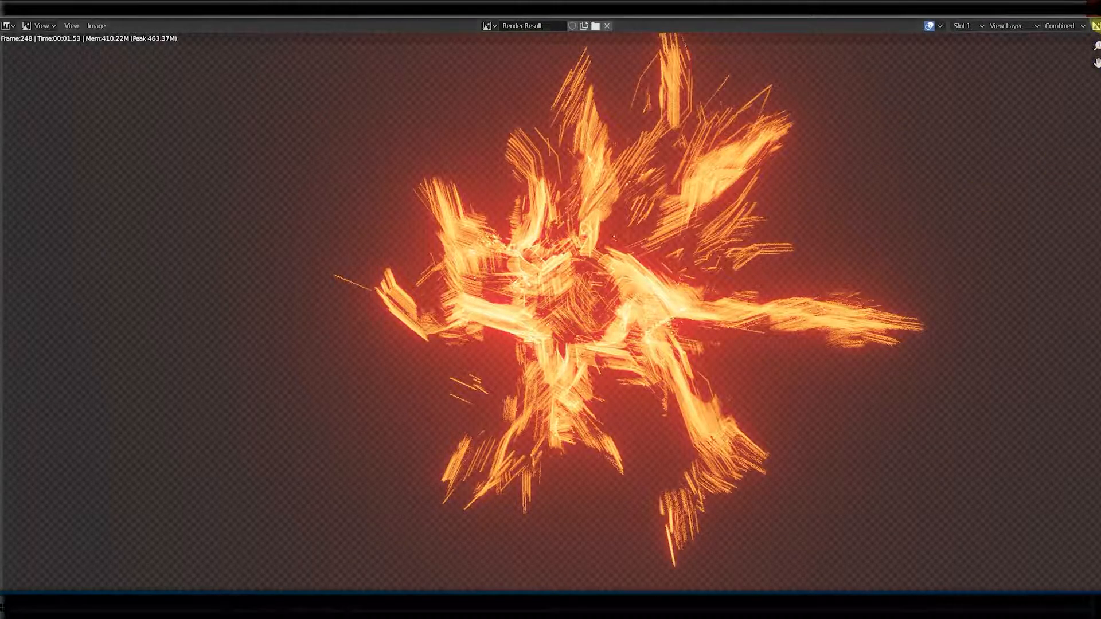
pyautogui.press('Escape')
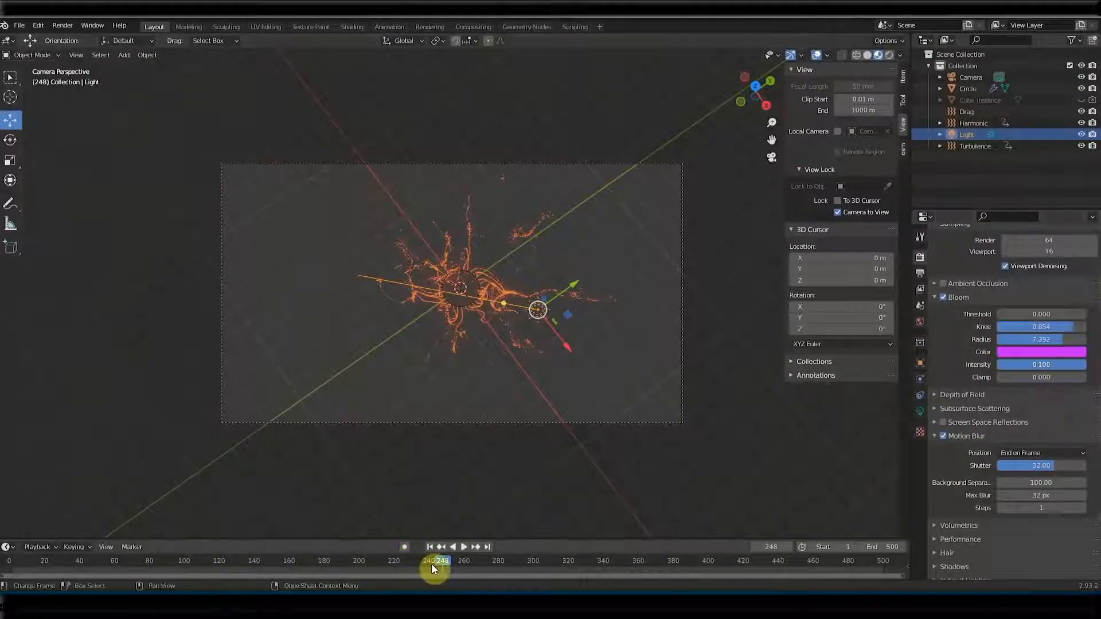
# Set the Motion Blur shutter to 8, check a test render of frame 248, and close the render
pyautogui.click(1037, 465)
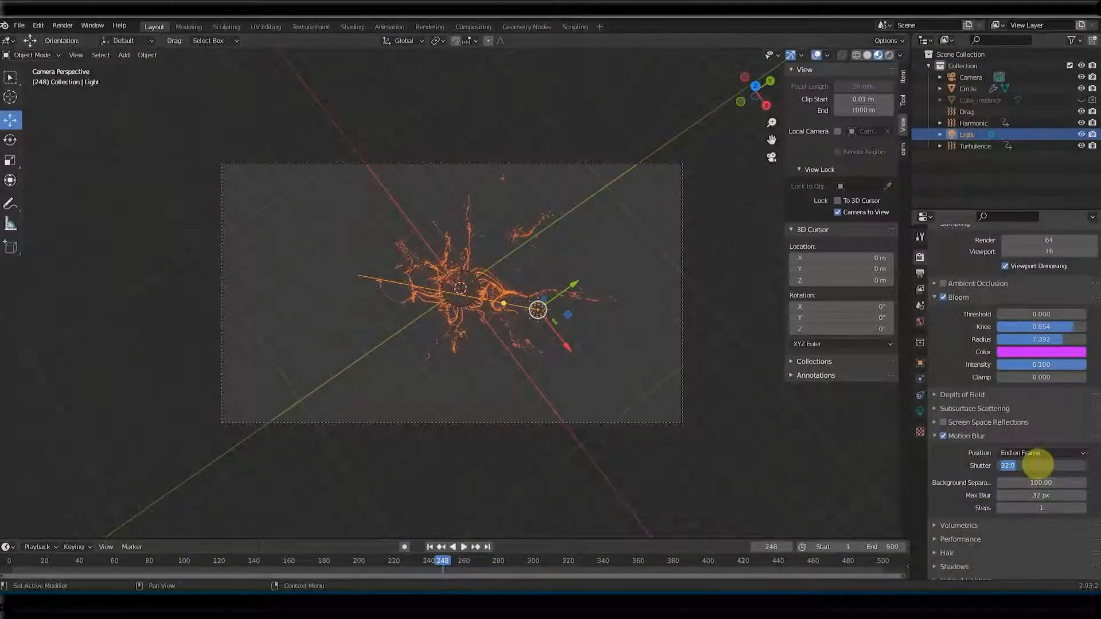
pyautogui.write('8')
pyautogui.press('Return')
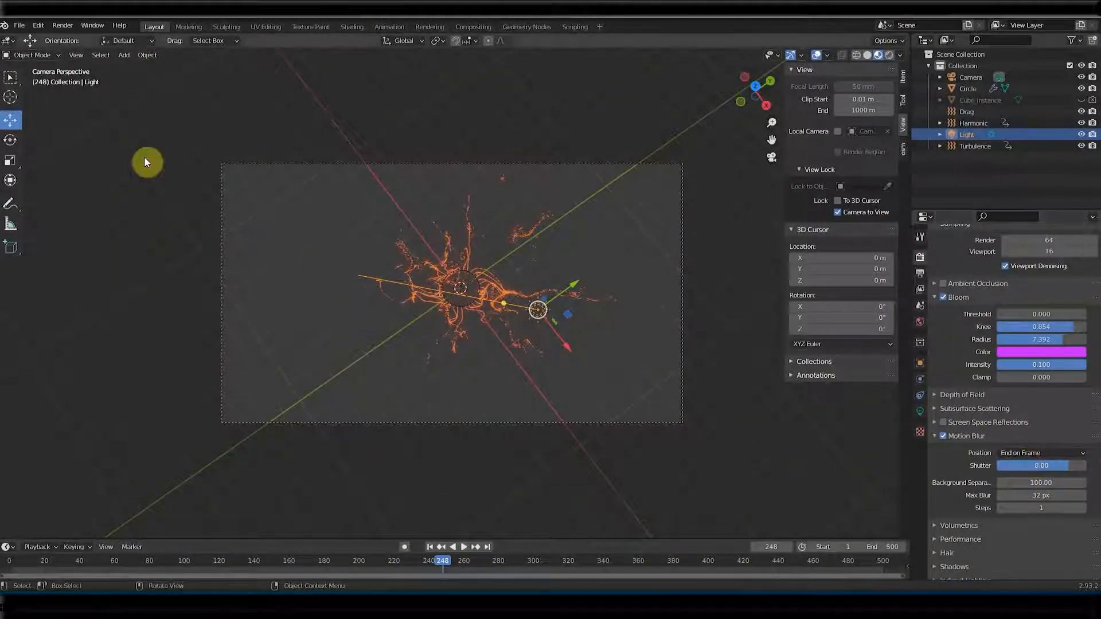
pyautogui.click(62, 27)
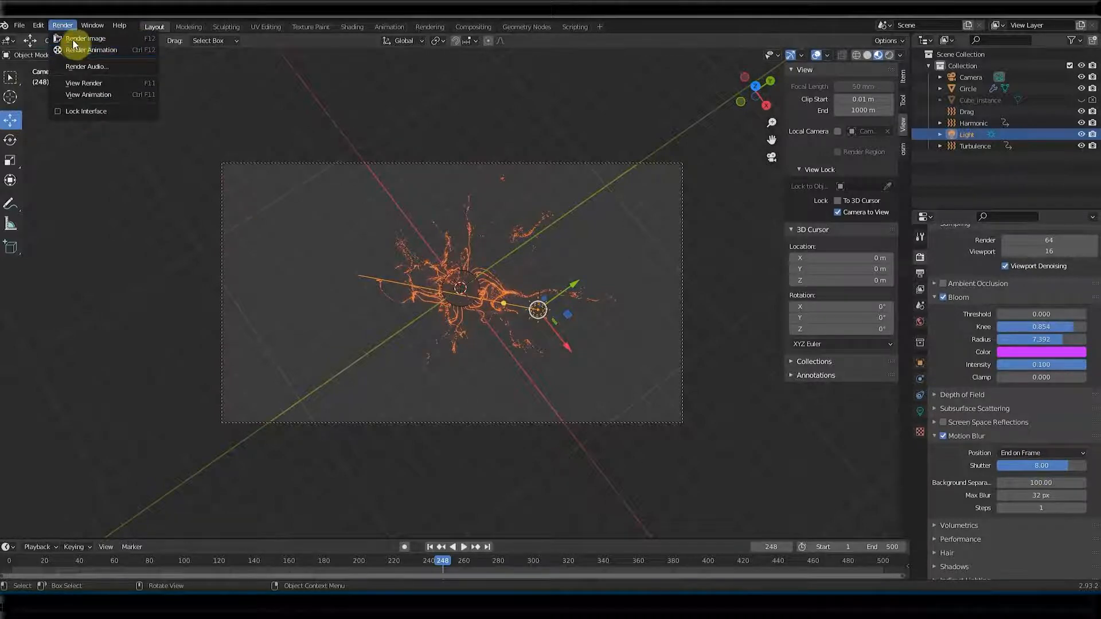
pyautogui.click(78, 38)
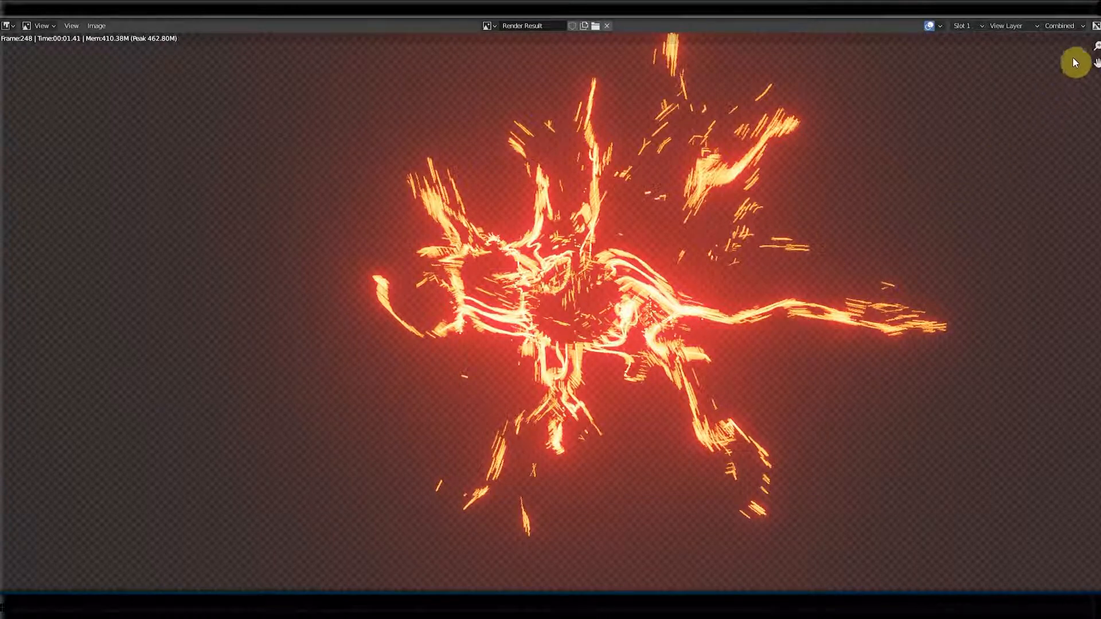
pyautogui.click(1095, 9)
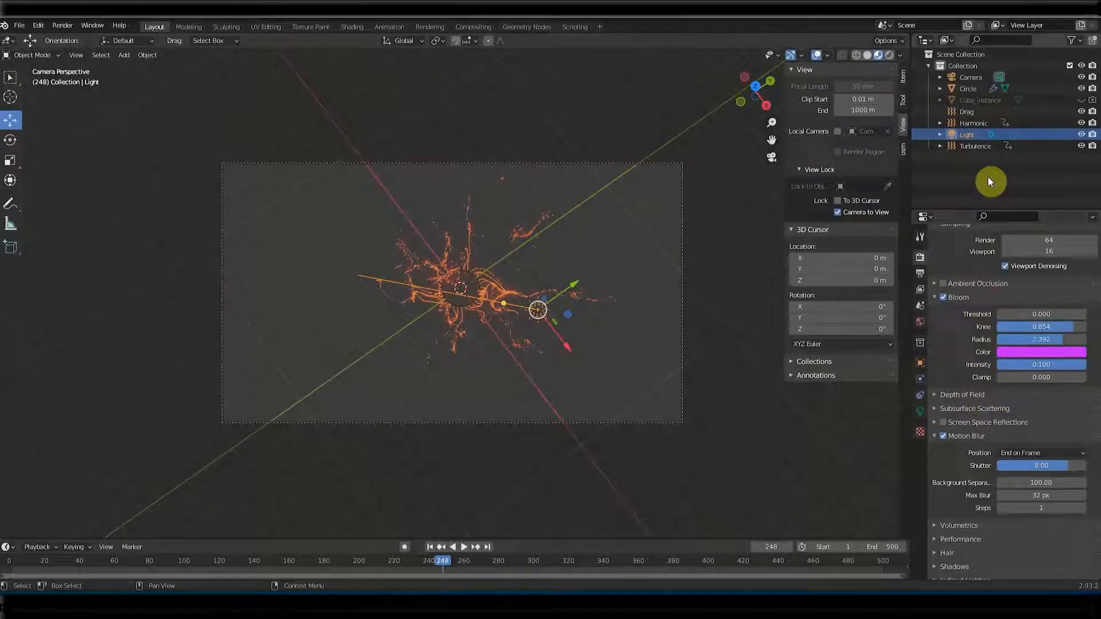
# Enable depth of field on the camera and set its focus object to the Circle
pyautogui.click(969, 78)
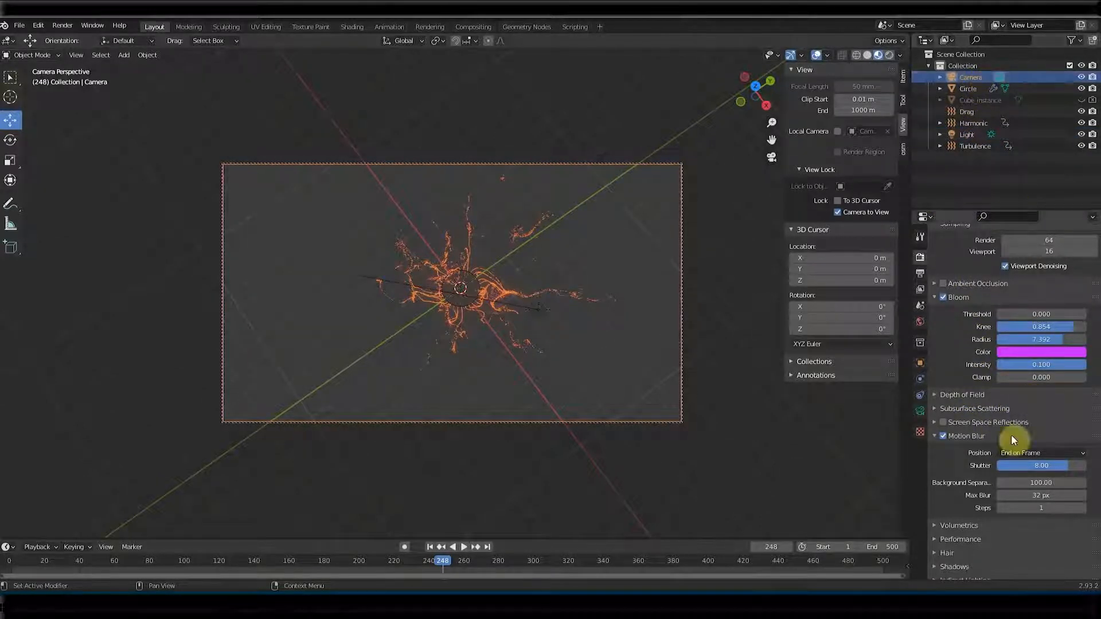
pyautogui.click(921, 412)
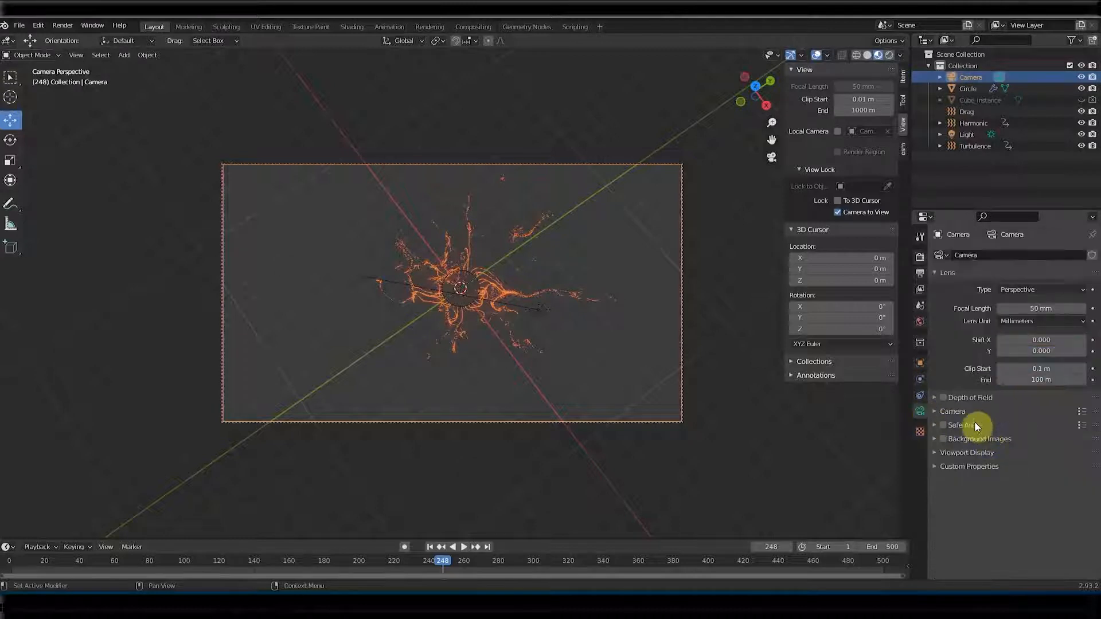
pyautogui.click(944, 398)
pyautogui.click(934, 398)
pyautogui.click(1058, 414)
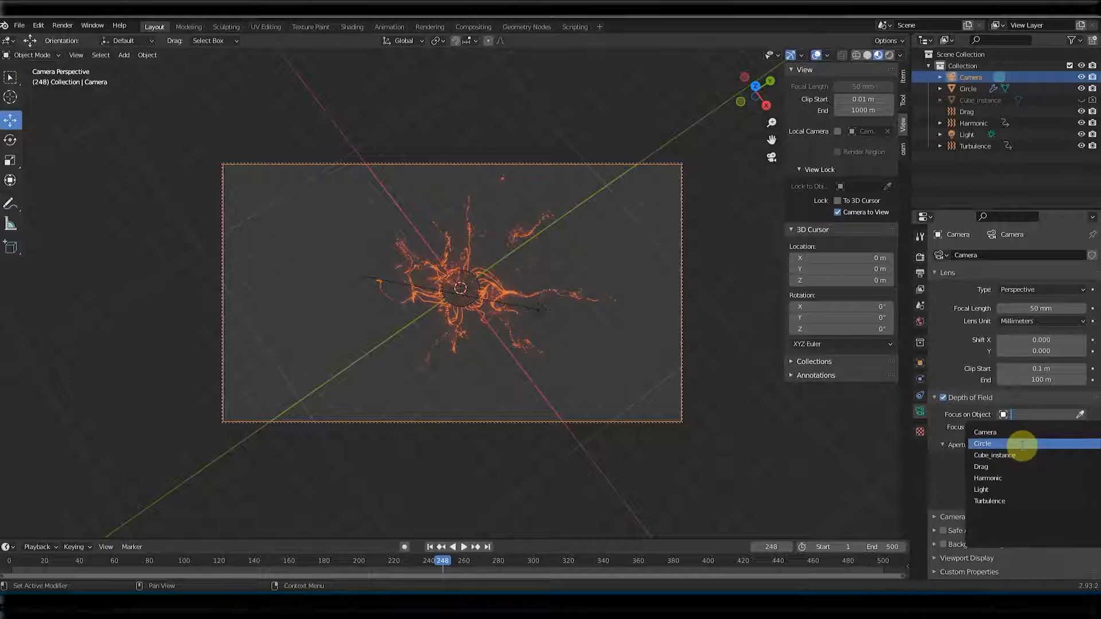
pyautogui.click(1022, 445)
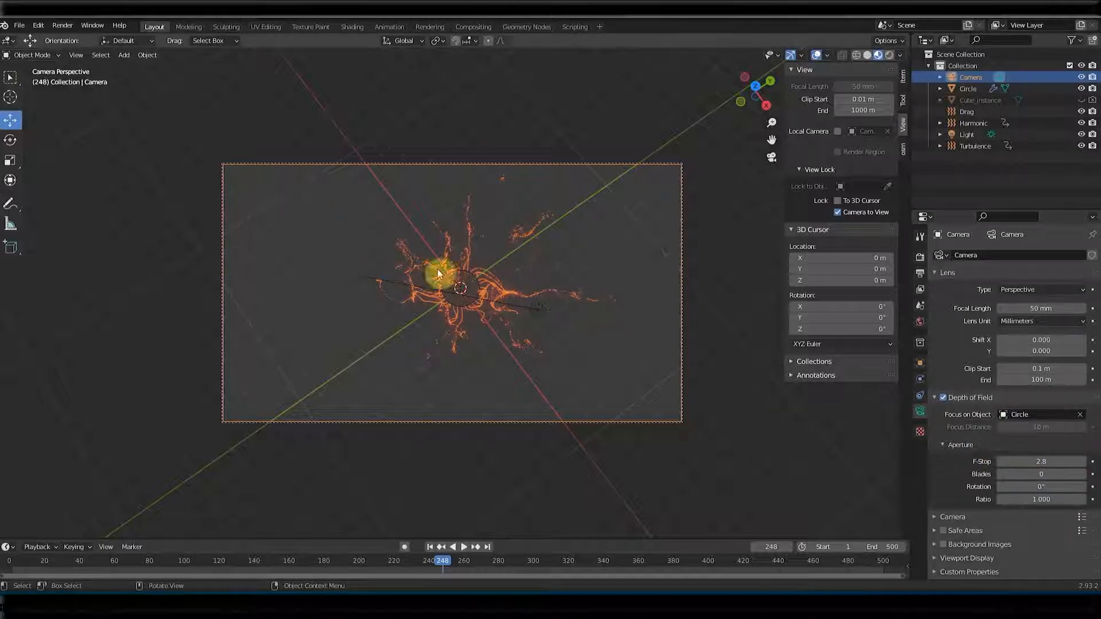
# Render frame 248 to check the depth of field, and close the render
pyautogui.click(62, 25)
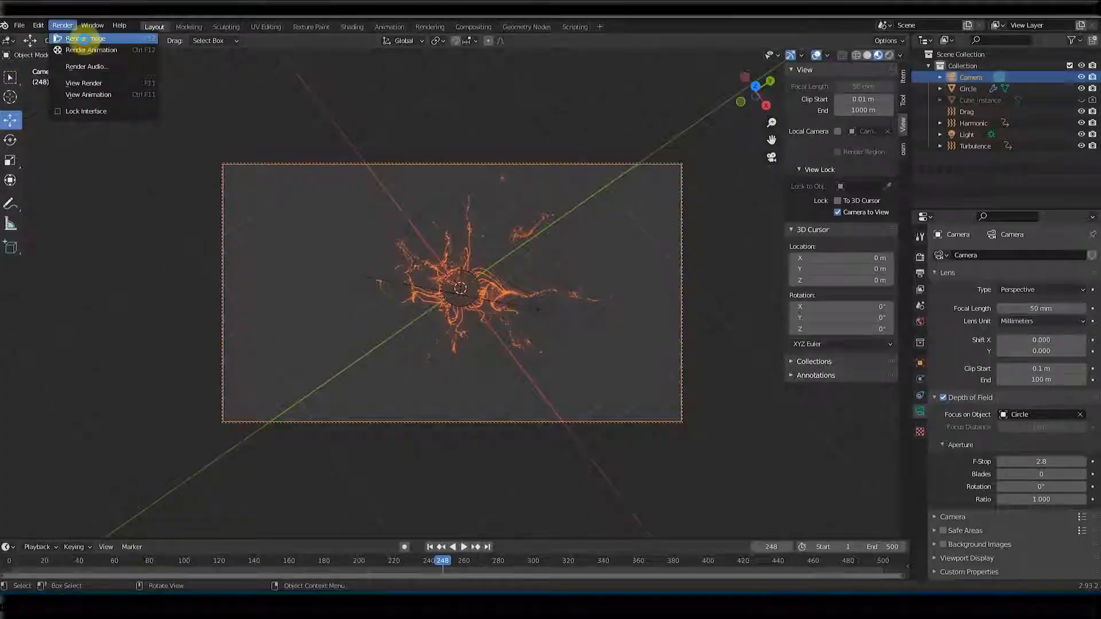
pyautogui.click(86, 40)
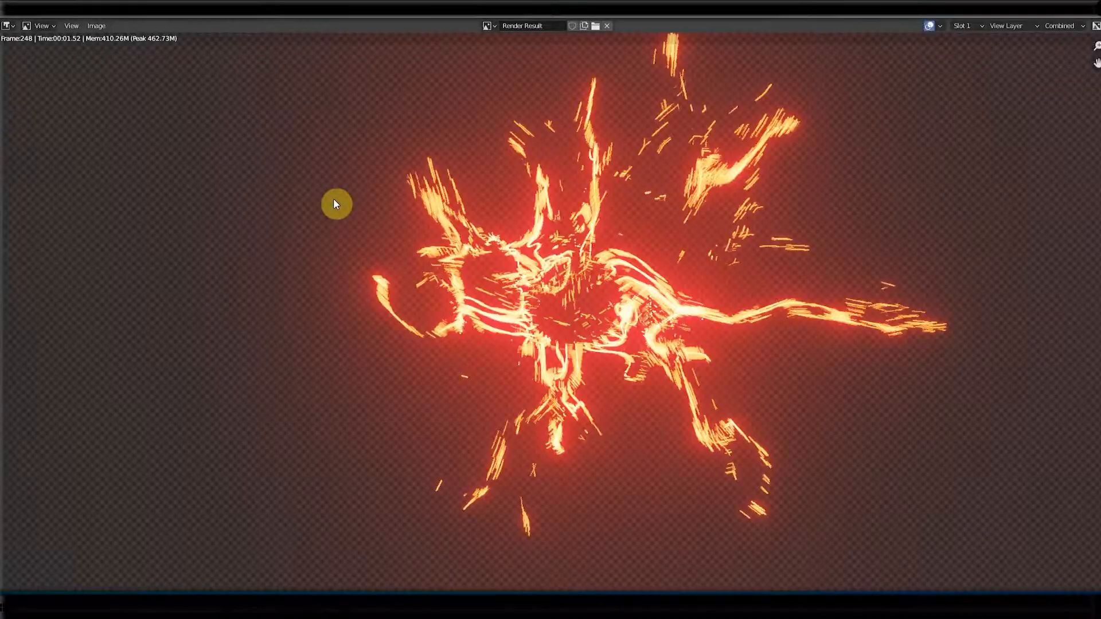
pyautogui.click(1098, 19)
# Set the camera's aperture F-Stop to 0.5 and render frame 248 to check the blur
pyautogui.click(1042, 461)
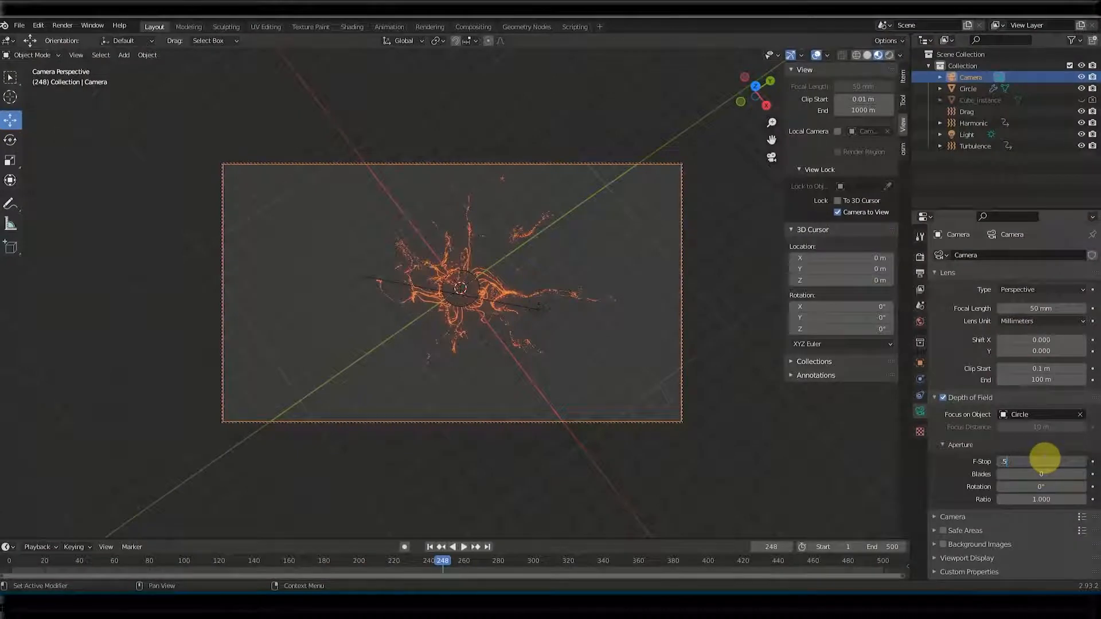
pyautogui.press('Return')
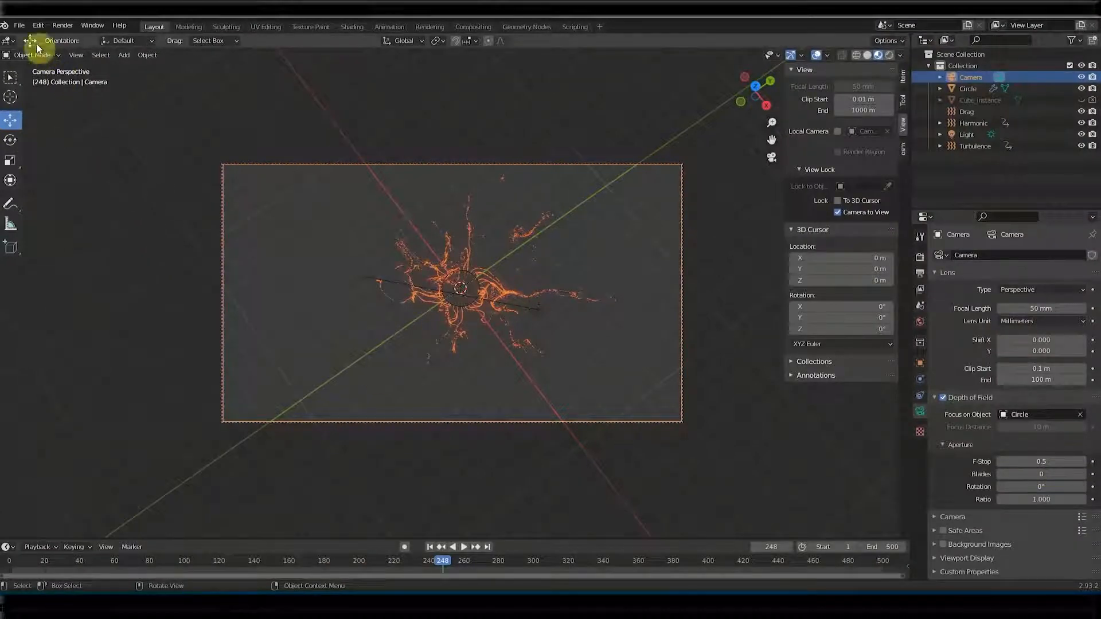
pyautogui.click(63, 26)
pyautogui.click(70, 39)
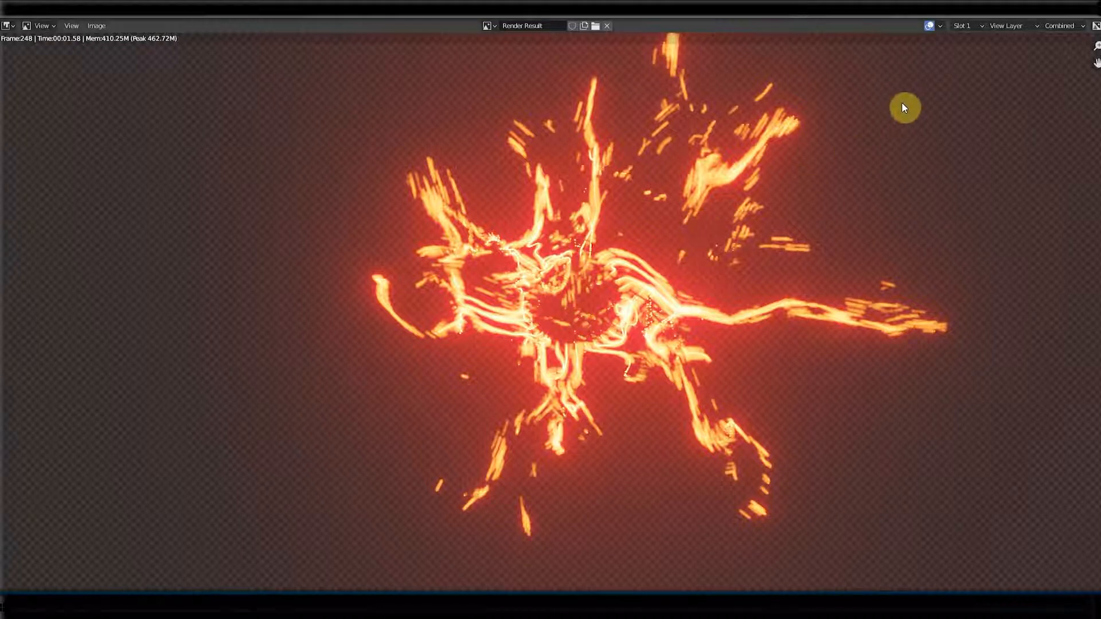
# Set the Eevee render samples to 128 and render frame 248 to check the result
pyautogui.click(1093, 4)
pyautogui.click(921, 258)
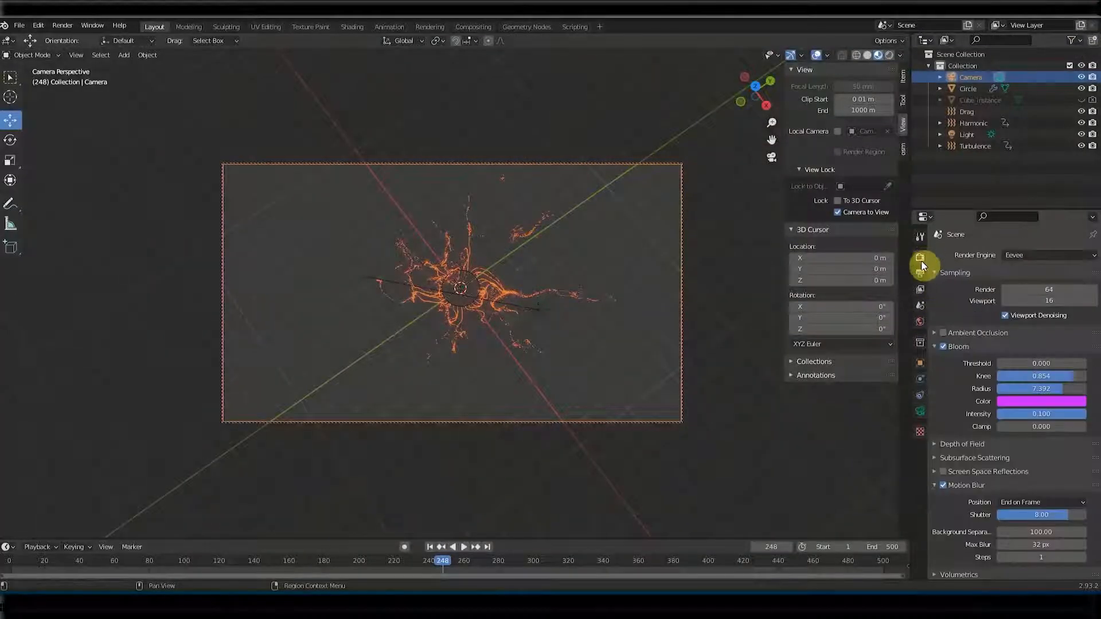
pyautogui.click(1049, 290)
pyautogui.press('Return')
pyautogui.click(66, 25)
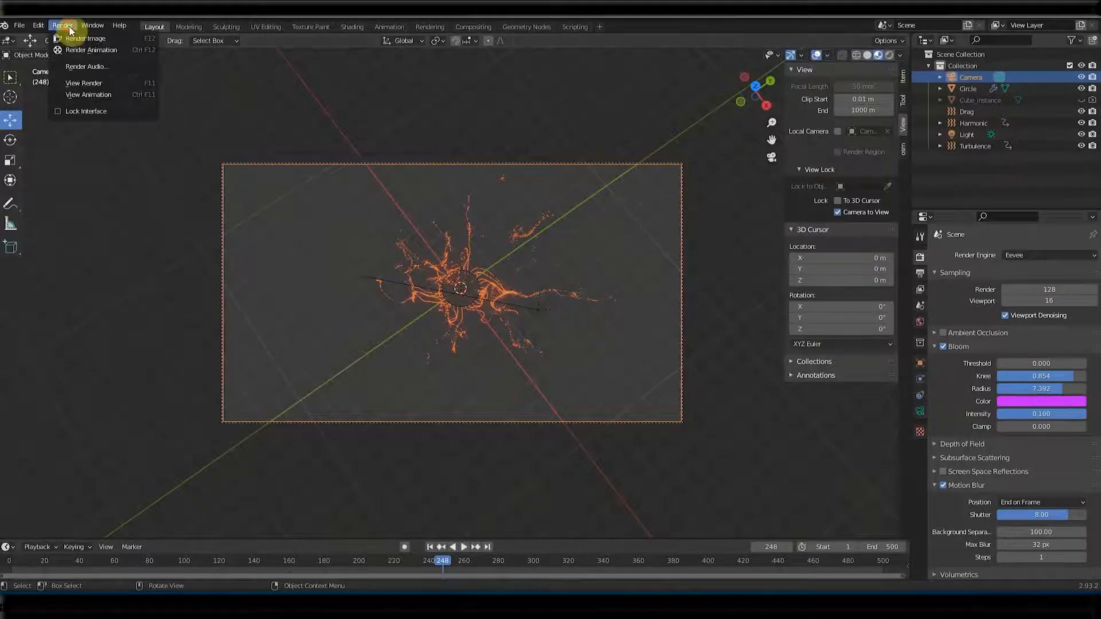
pyautogui.click(73, 36)
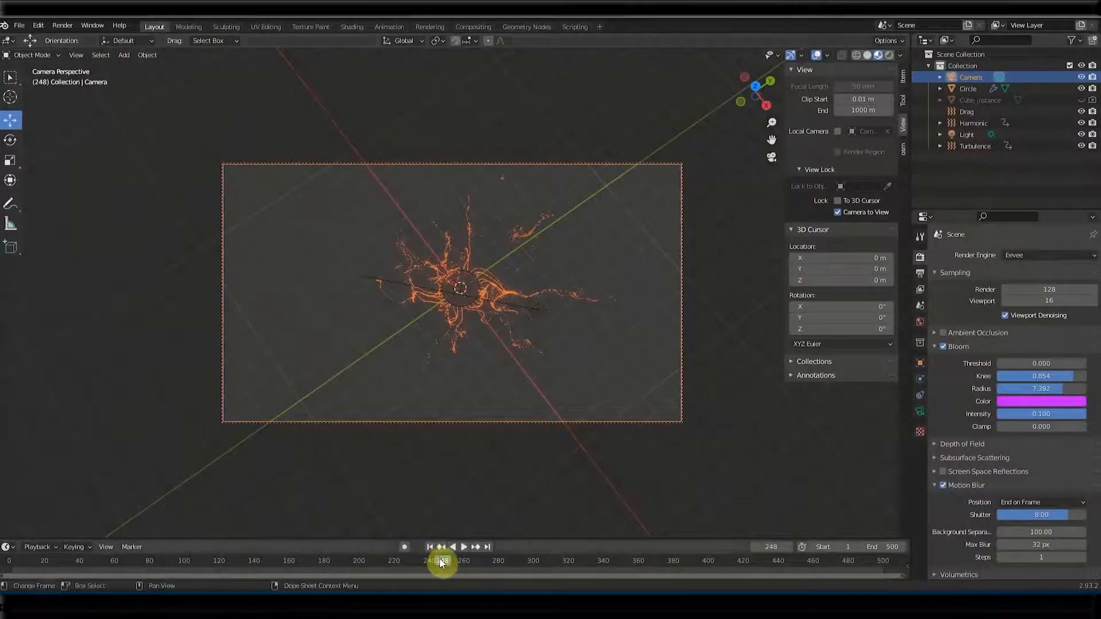
# Go to frame 310, check a test render of it, and close the render
pyautogui.moveTo(441, 563); pyautogui.dragTo(550, 561)
pyautogui.click(63, 25)
pyautogui.click(70, 35)
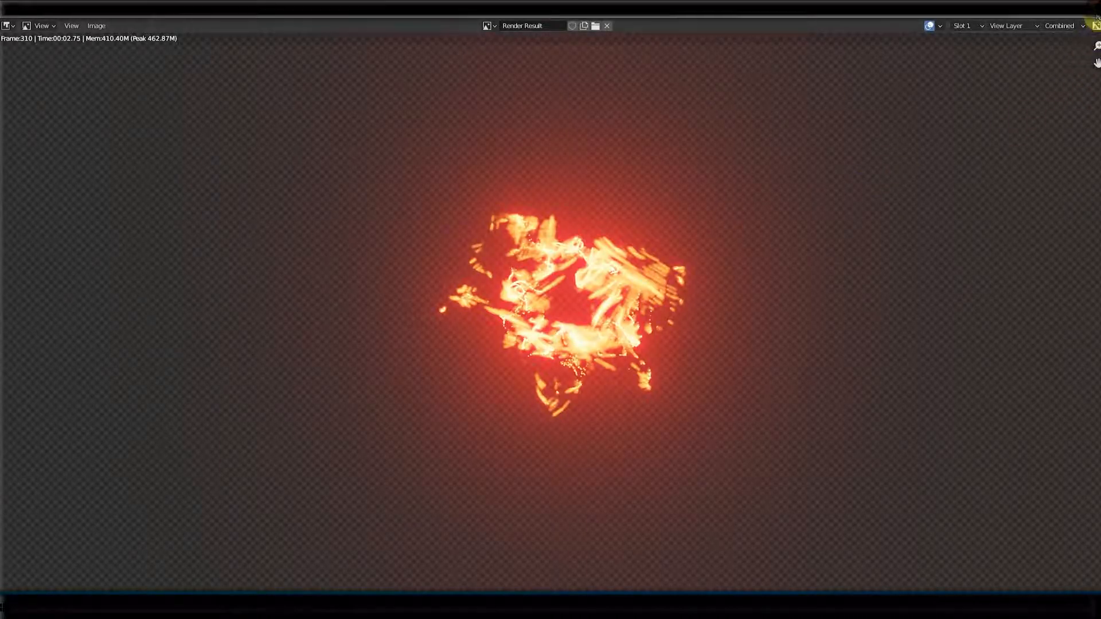
pyautogui.click(1095, 20)
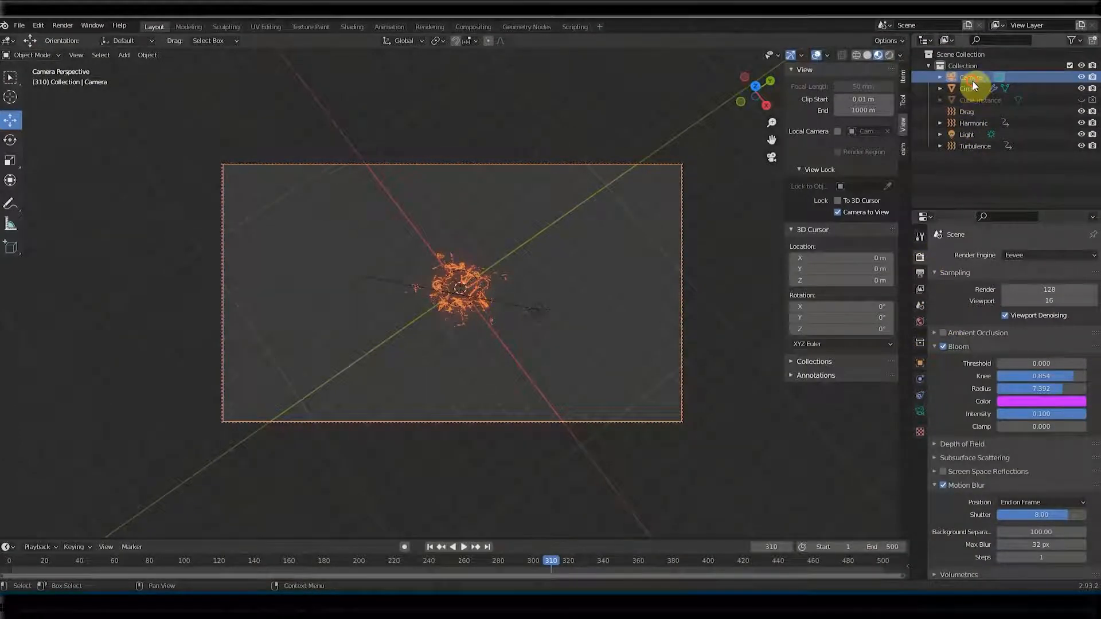
# Set the Motion Blur shutter to 32, check a test render of frame 310, and close the render
pyautogui.click(920, 411)
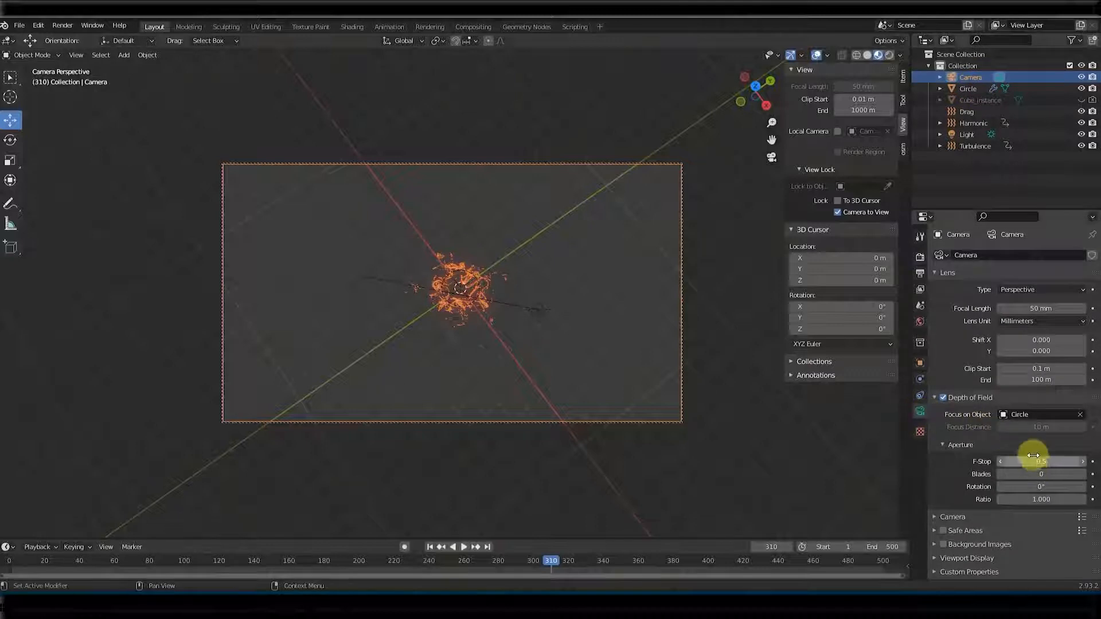
pyautogui.click(920, 257)
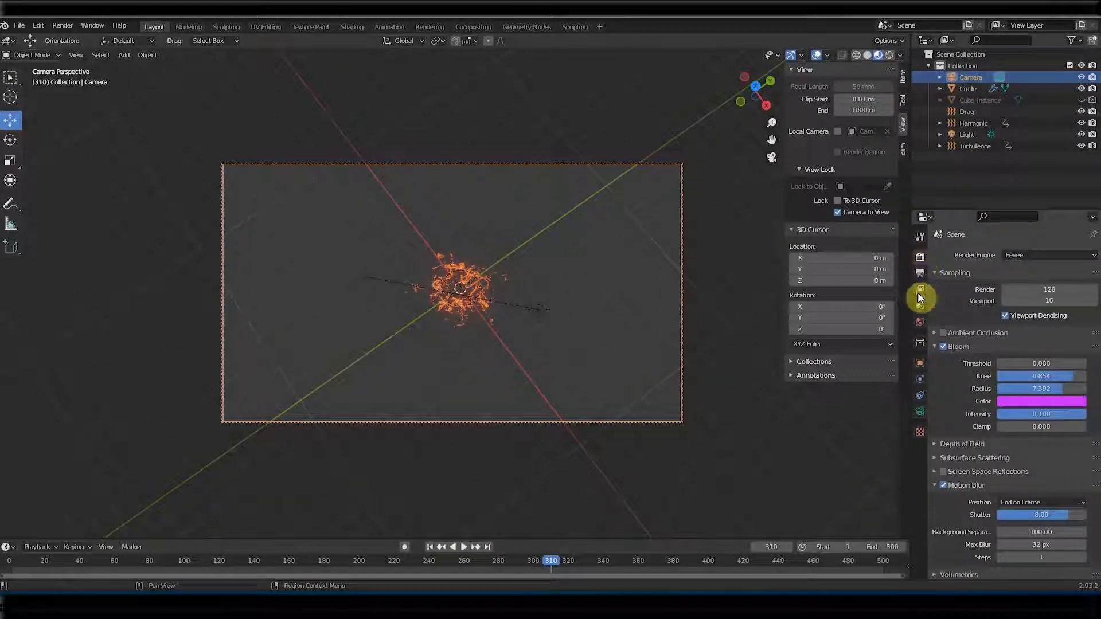
pyautogui.scroll(-2, 983, 505)
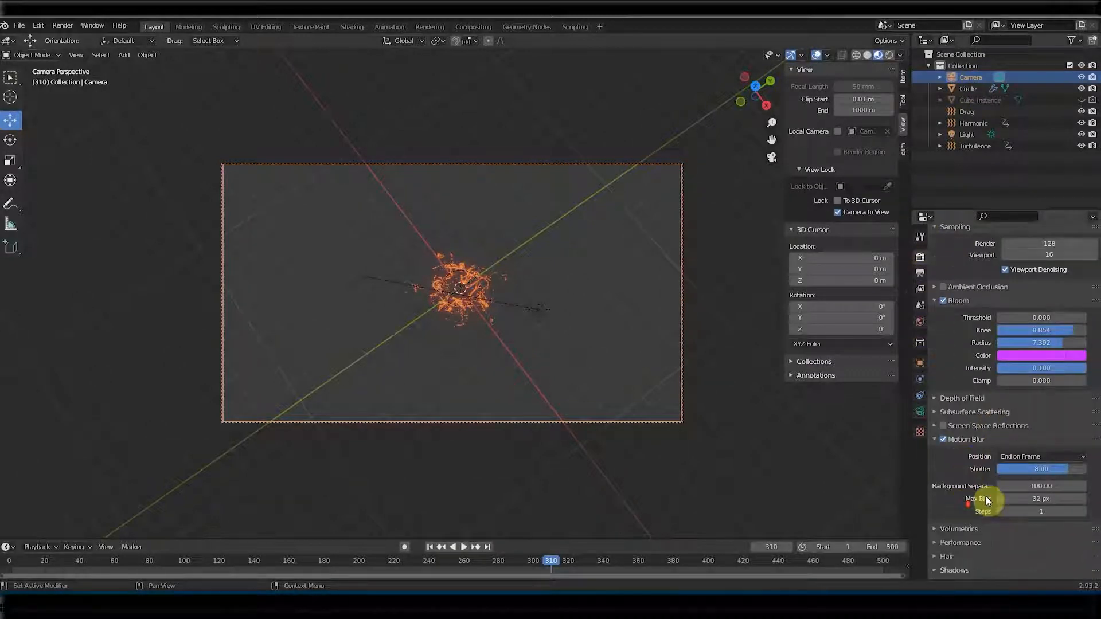
pyautogui.doubleClick(1039, 470)
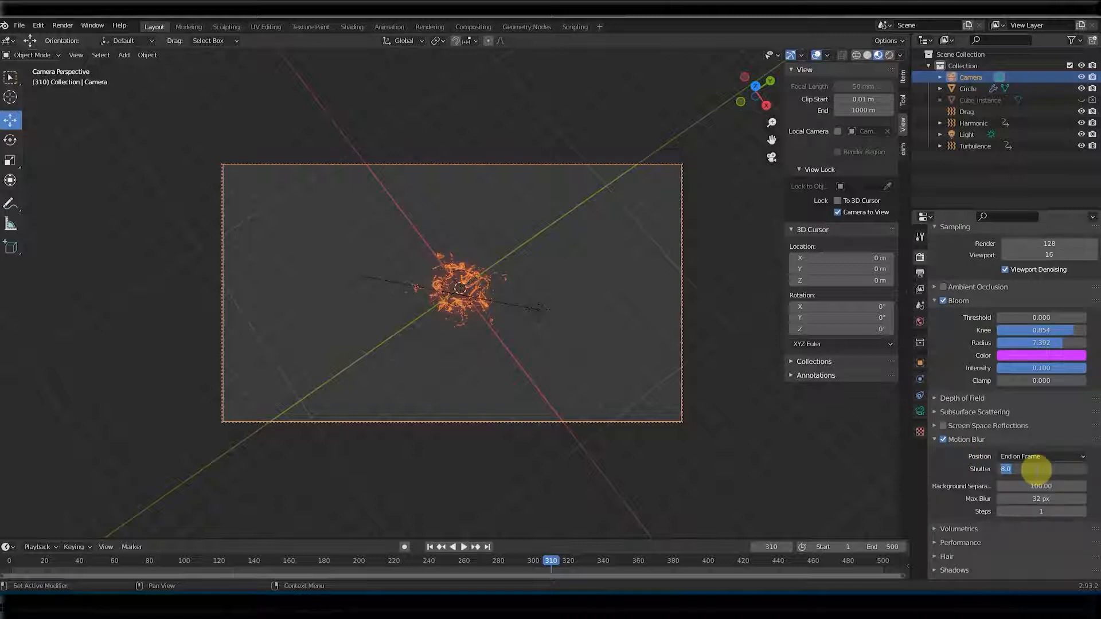
pyautogui.write('32')
pyautogui.press('Return')
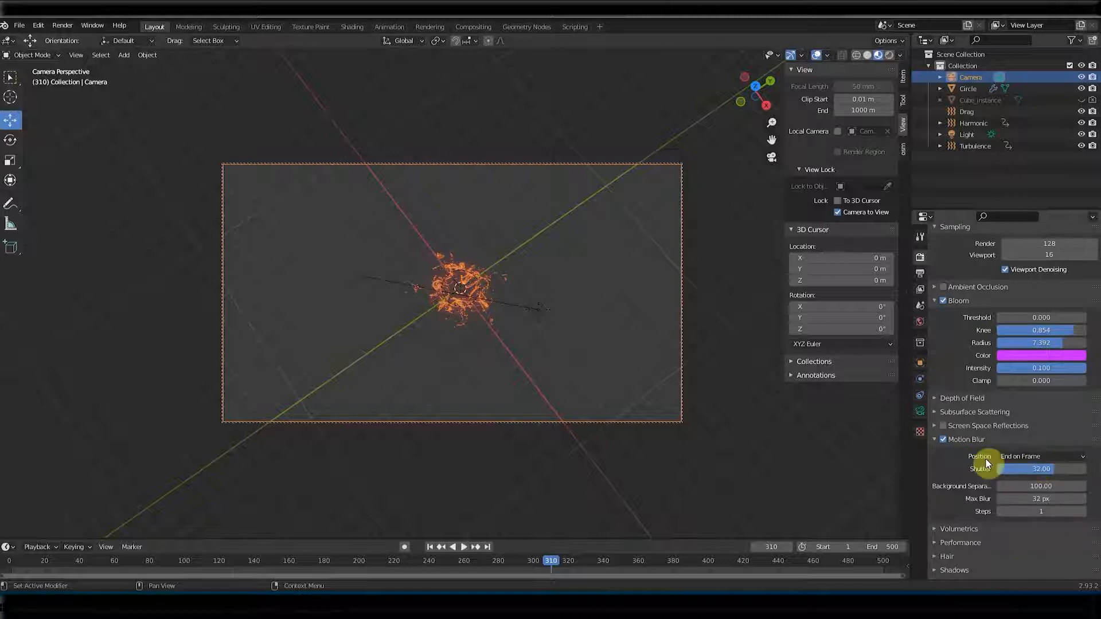
pyautogui.click(64, 26)
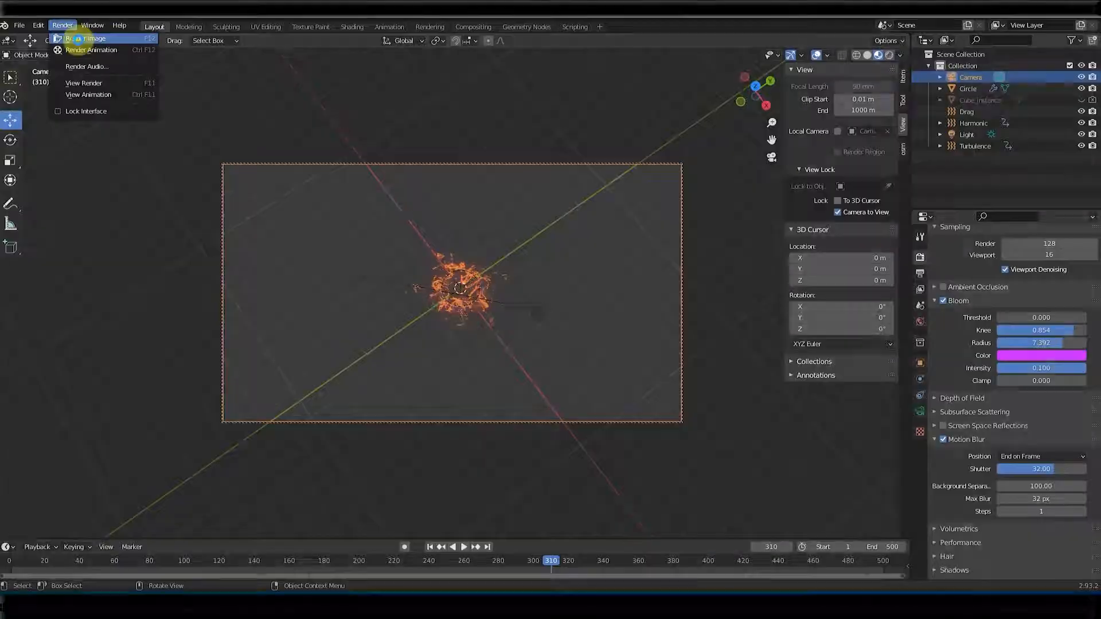
pyautogui.click(81, 38)
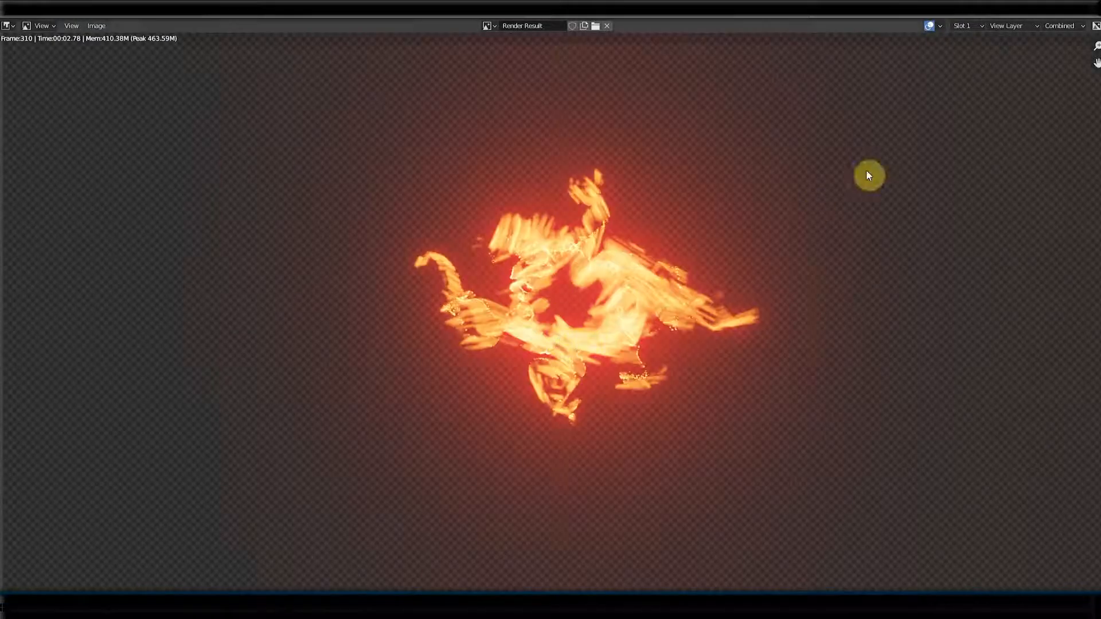
pyautogui.press('Escape')
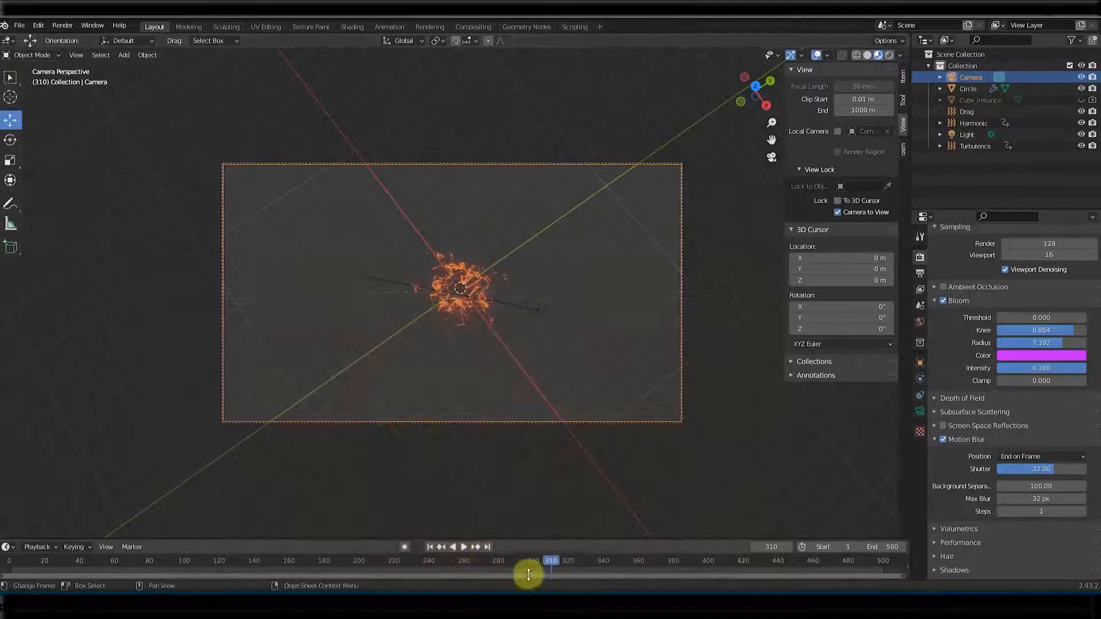
# Go to frame 177, render it to check the motion blur, and close the render
pyautogui.moveTo(549, 563); pyautogui.dragTo(321, 566)
pyautogui.press('space')
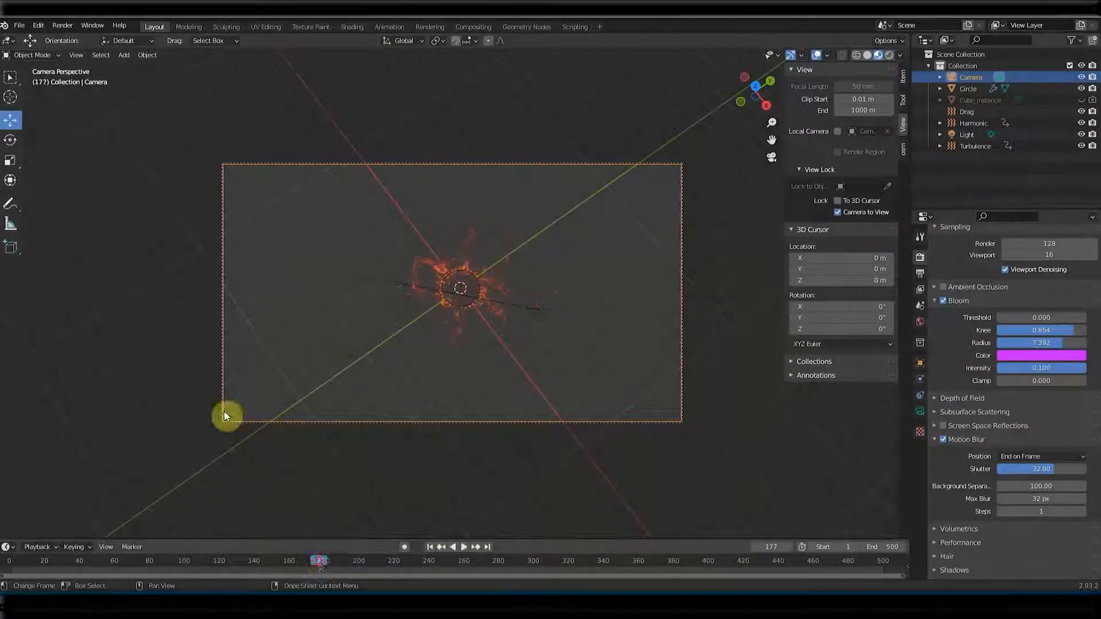
pyautogui.click(62, 26)
pyautogui.click(74, 36)
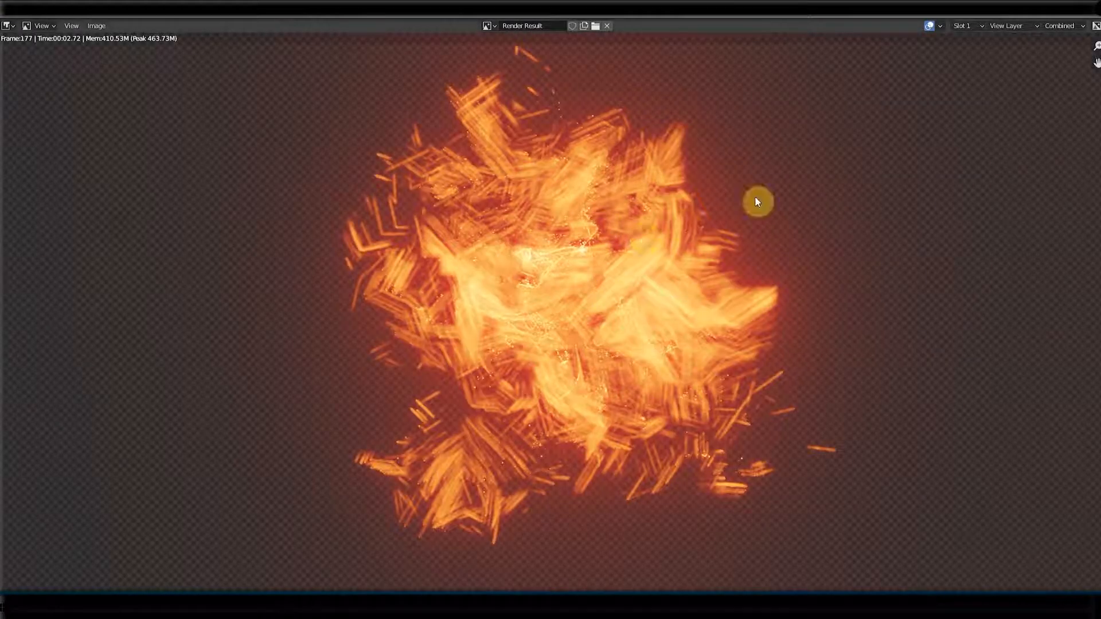
pyautogui.click(1096, 21)
# Set the Motion Blur shutter to 8, check a test render of frame 177, and close the render
pyautogui.click(1046, 469)
pyautogui.write('8')
pyautogui.press('Return')
pyautogui.click(61, 25)
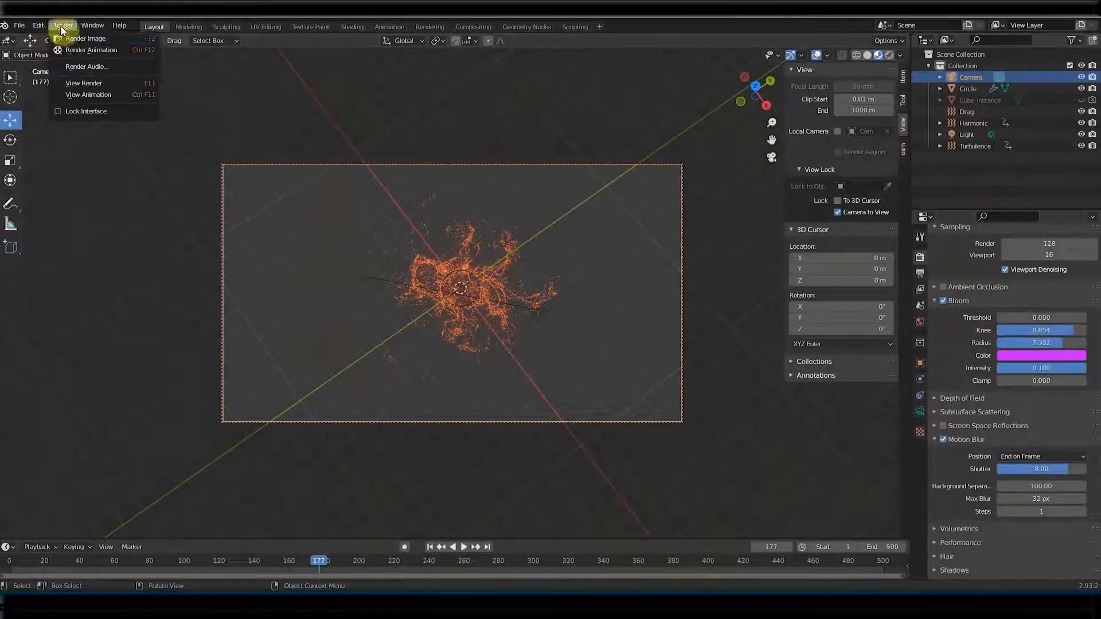
pyautogui.click(72, 37)
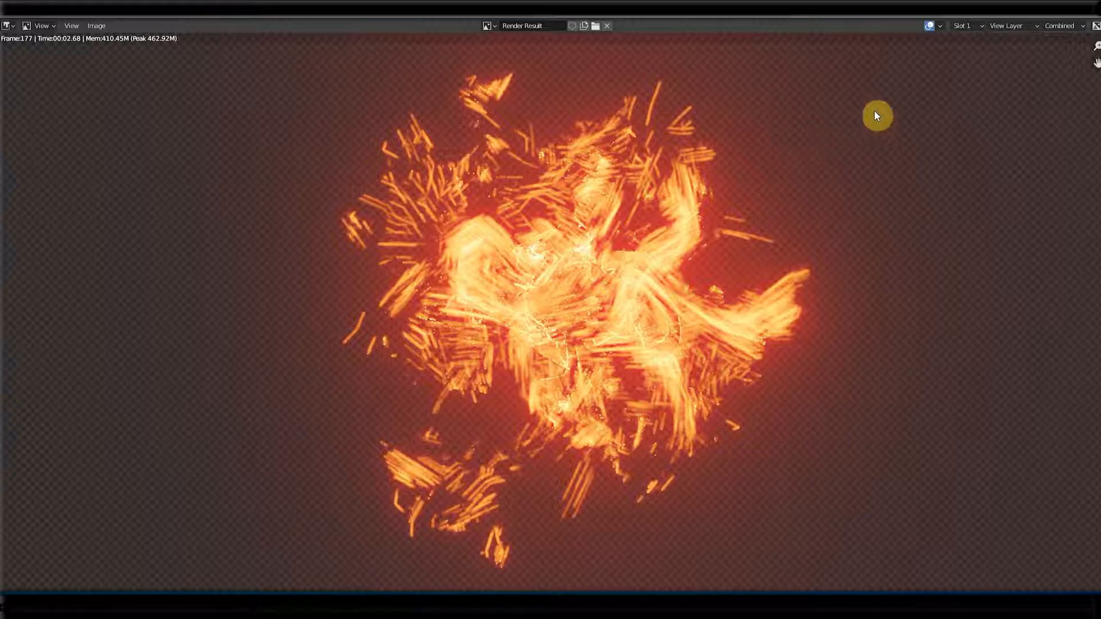
pyautogui.click(1092, 14)
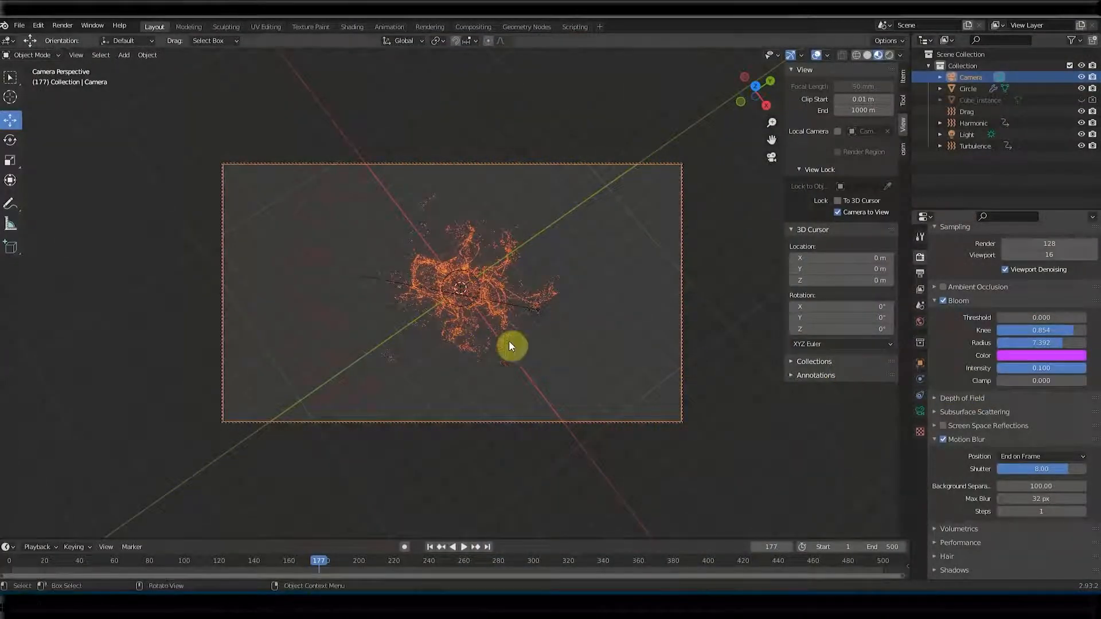
# Move the camera closer so the particles fill most of the frame, and check the framing with a render of frame 177
pyautogui.keyDown('shift'); pyautogui.moveTo(480, 303); pyautogui.dragTo(513, 301, button='right'); pyautogui.keyUp('shift')
pyautogui.scroll(2, 489, 301)
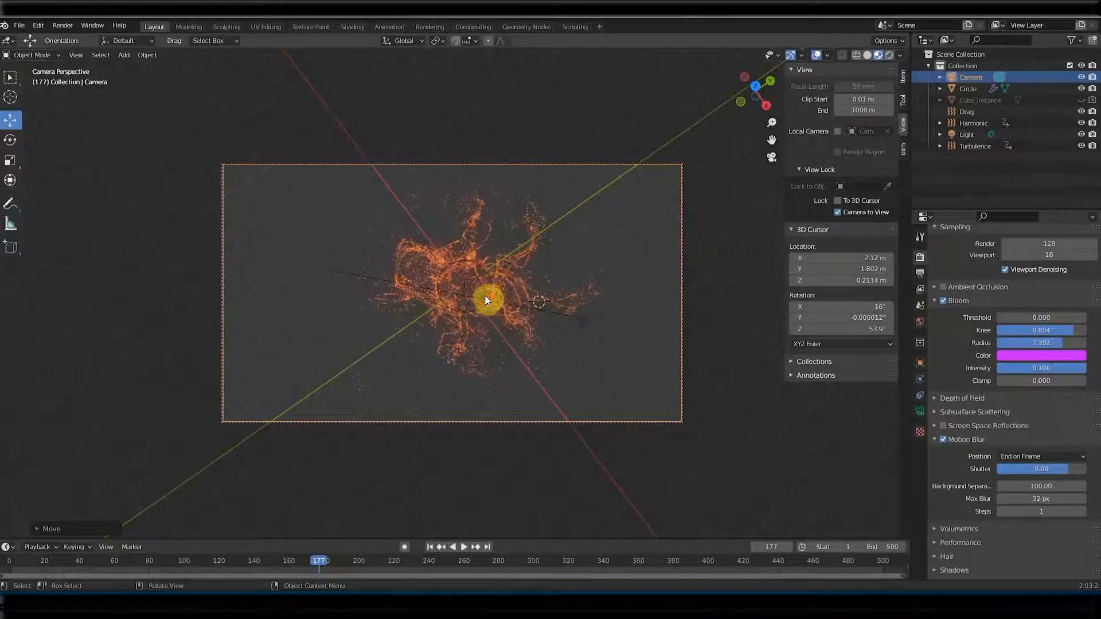
pyautogui.scroll(1, 491, 295)
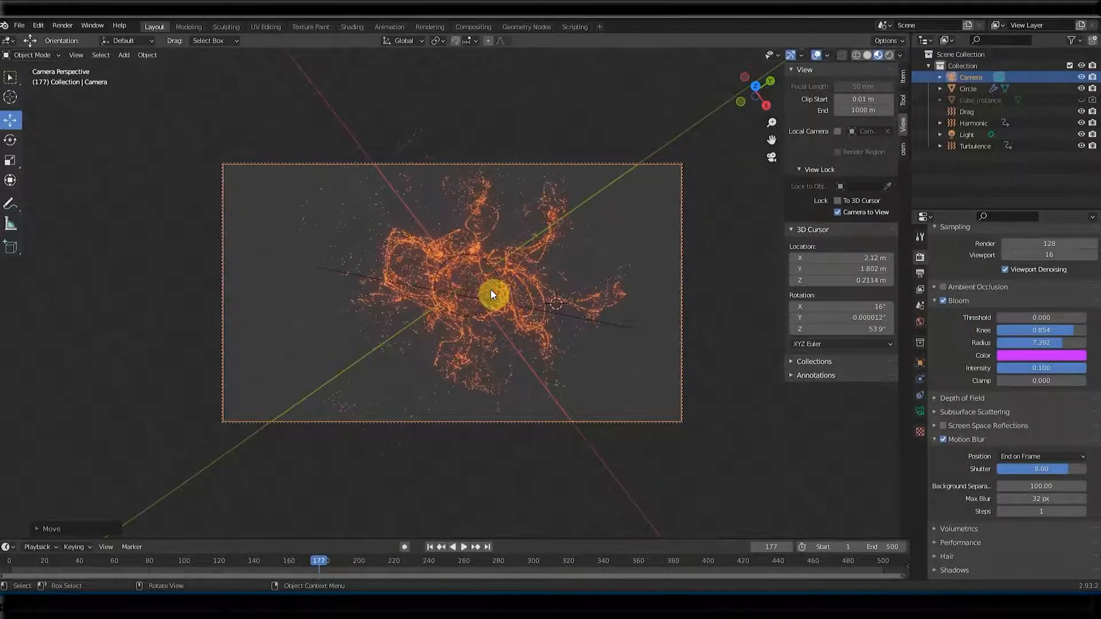
pyautogui.keyDown('shift'); pyautogui.moveTo(498, 291); pyautogui.dragTo(485, 292, button='middle'); pyautogui.keyUp('shift')
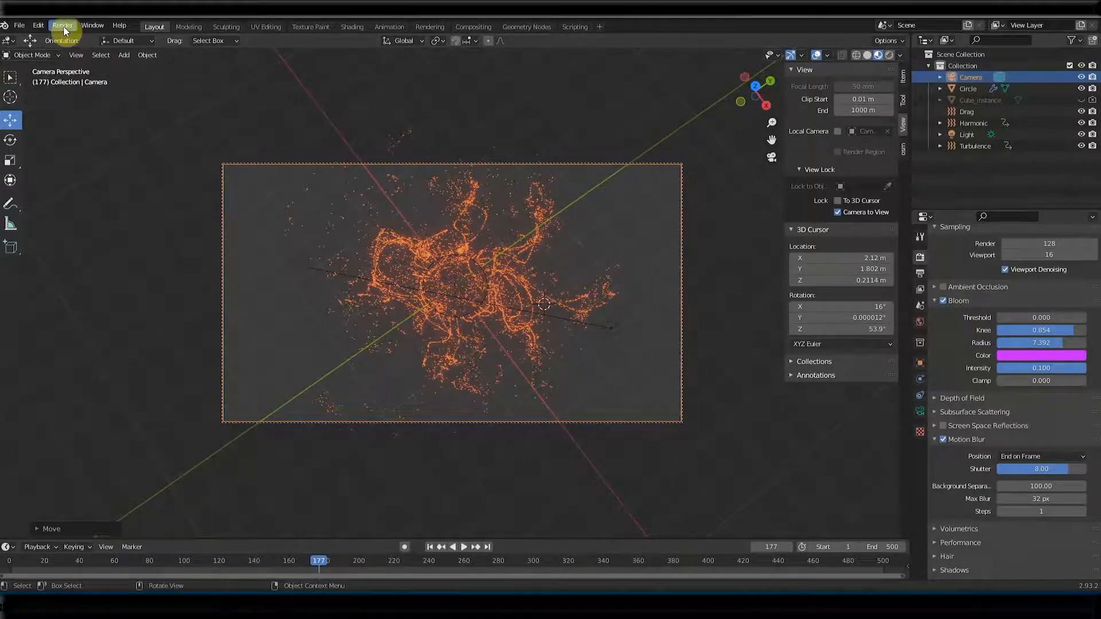
pyautogui.click(63, 27)
pyautogui.click(72, 38)
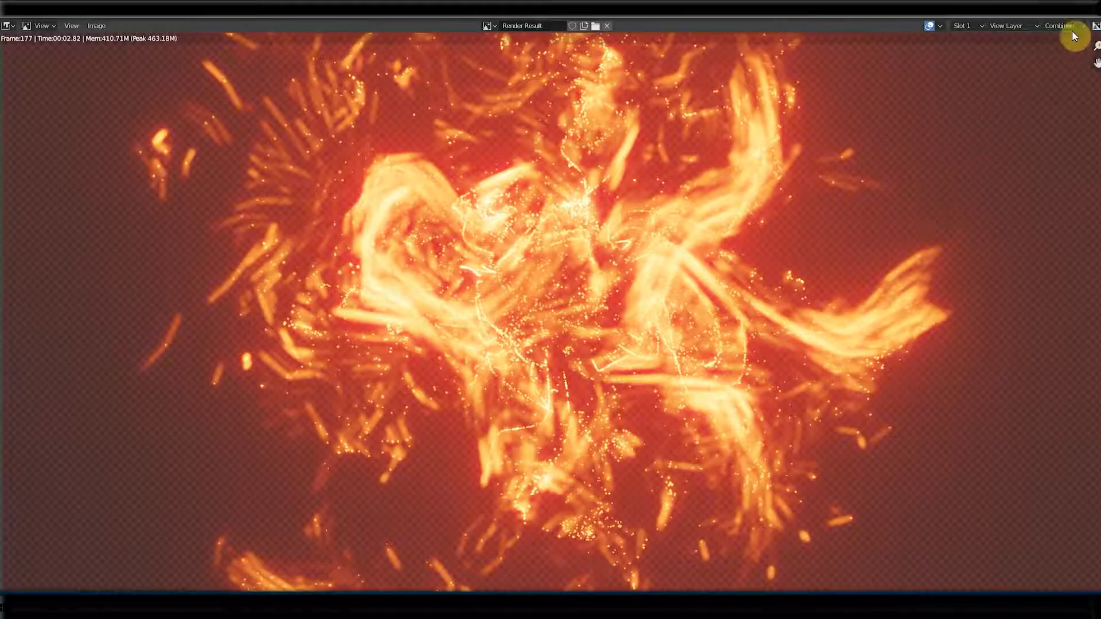
pyautogui.click(1091, 4)
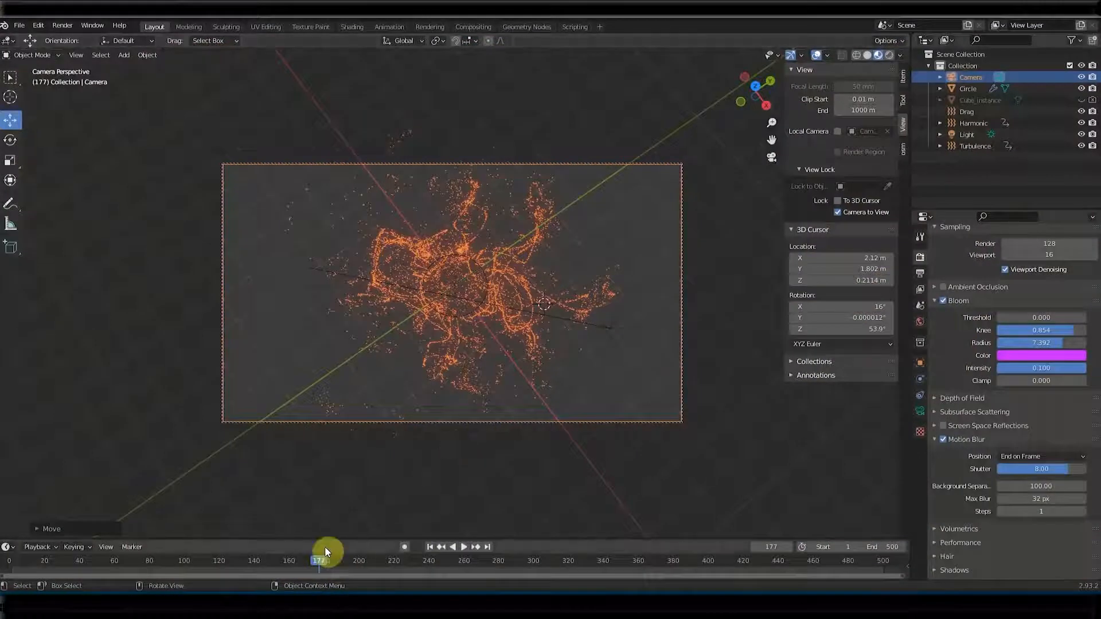
# Go to frame 75, render it to check the look with the closer camera, and close the render
pyautogui.moveTo(320, 565); pyautogui.dragTo(140, 562)
pyautogui.click(63, 25)
pyautogui.click(81, 39)
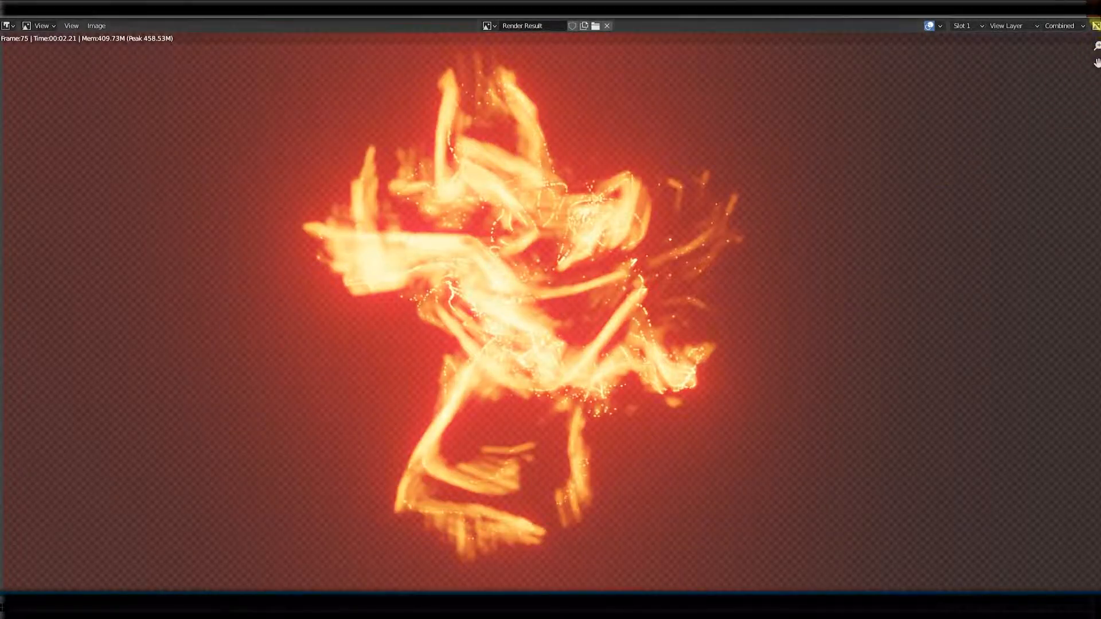
pyautogui.click(1092, 4)
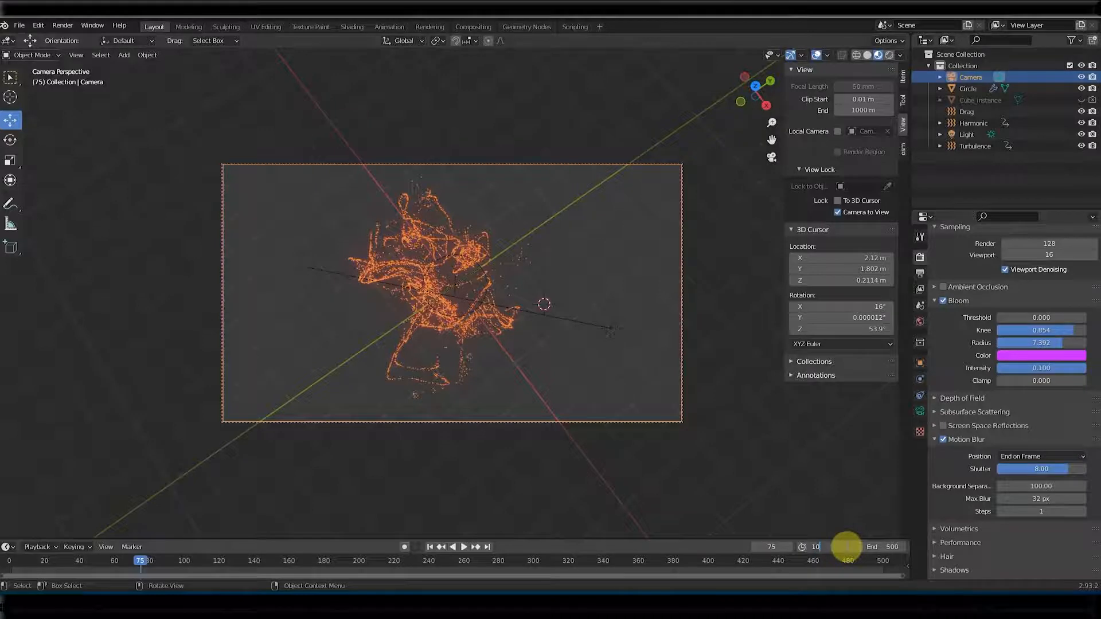
# Set the animation's start frame to 10, save the file, and return to the start frame
pyautogui.hotkey('ctrl', 's')
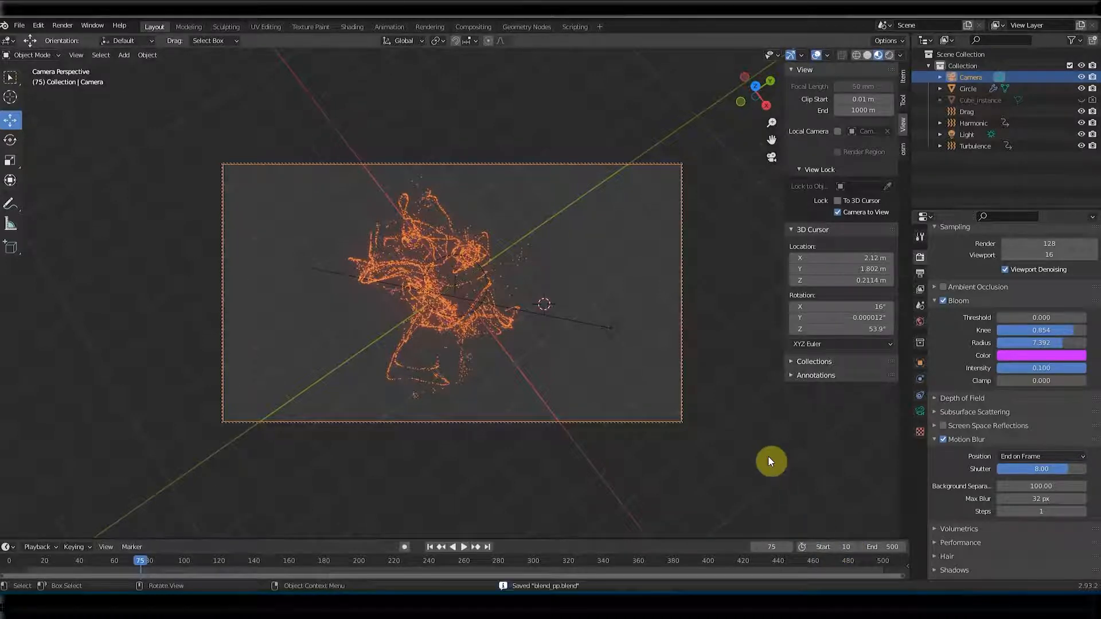
pyautogui.click(431, 548)
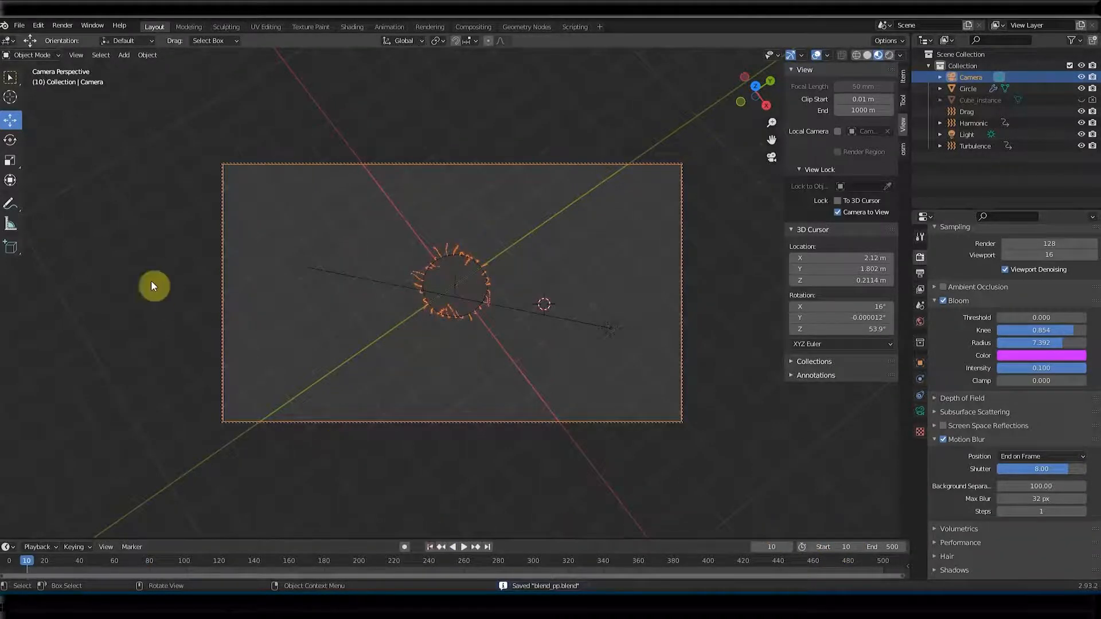
pyautogui.click(63, 27)
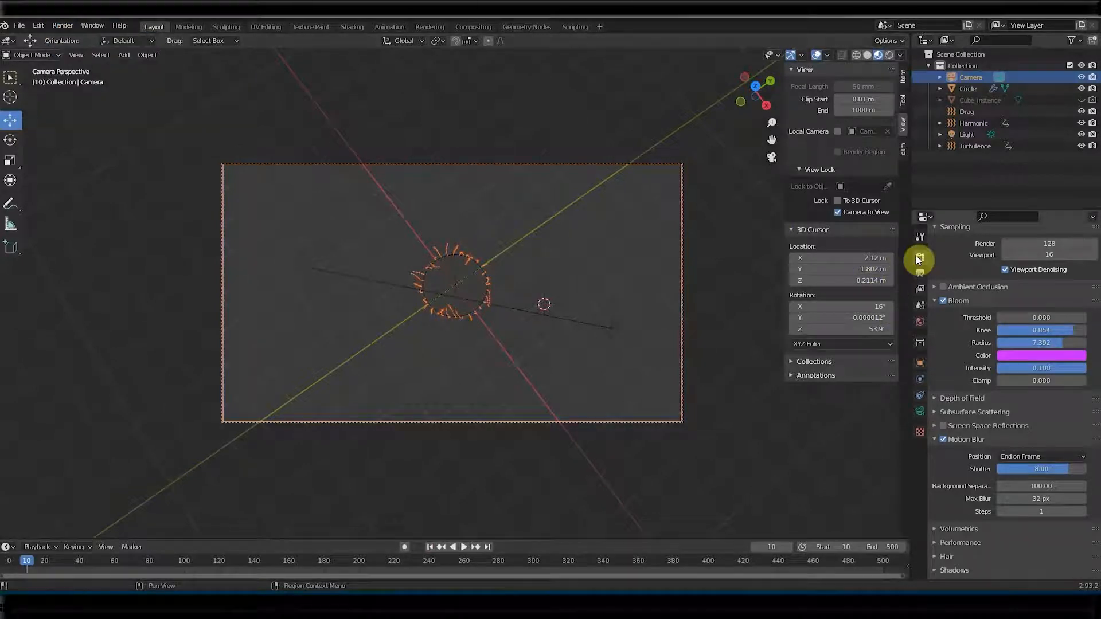
# Collapse the Motion Blur and Bloom settings, browse for the render output location, and create a new folder in the blender project folder
pyautogui.click(934, 440)
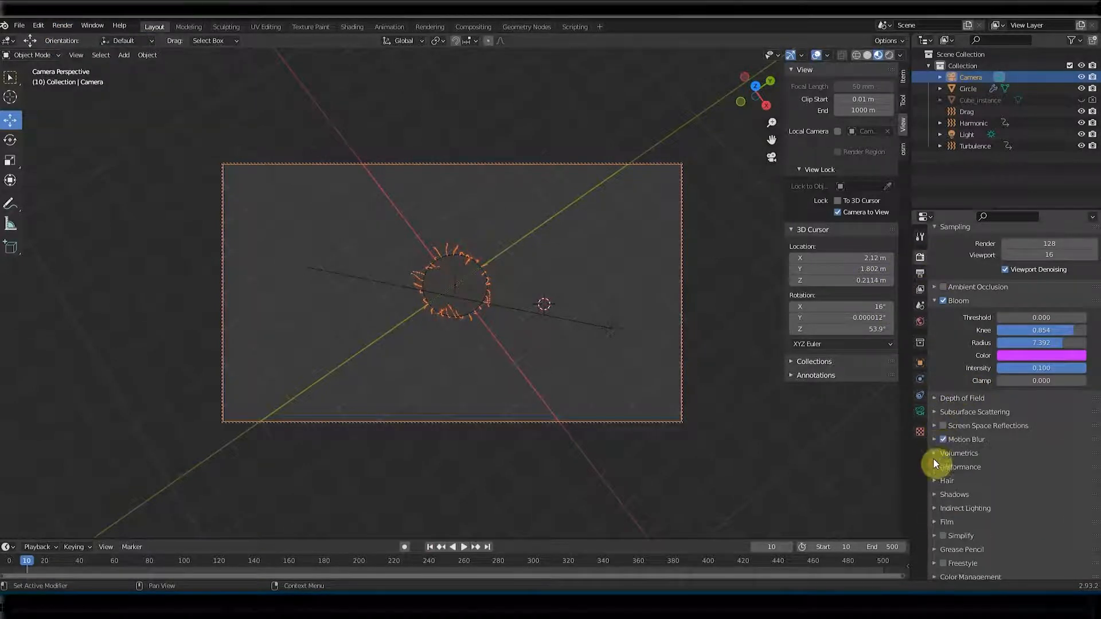
pyautogui.click(934, 300)
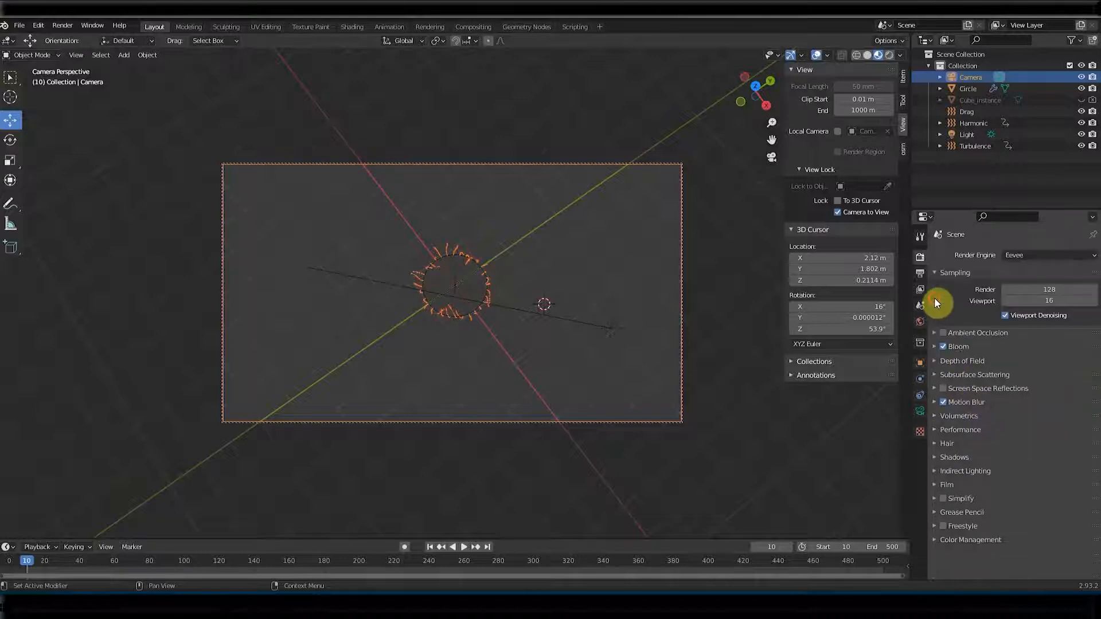
pyautogui.click(920, 274)
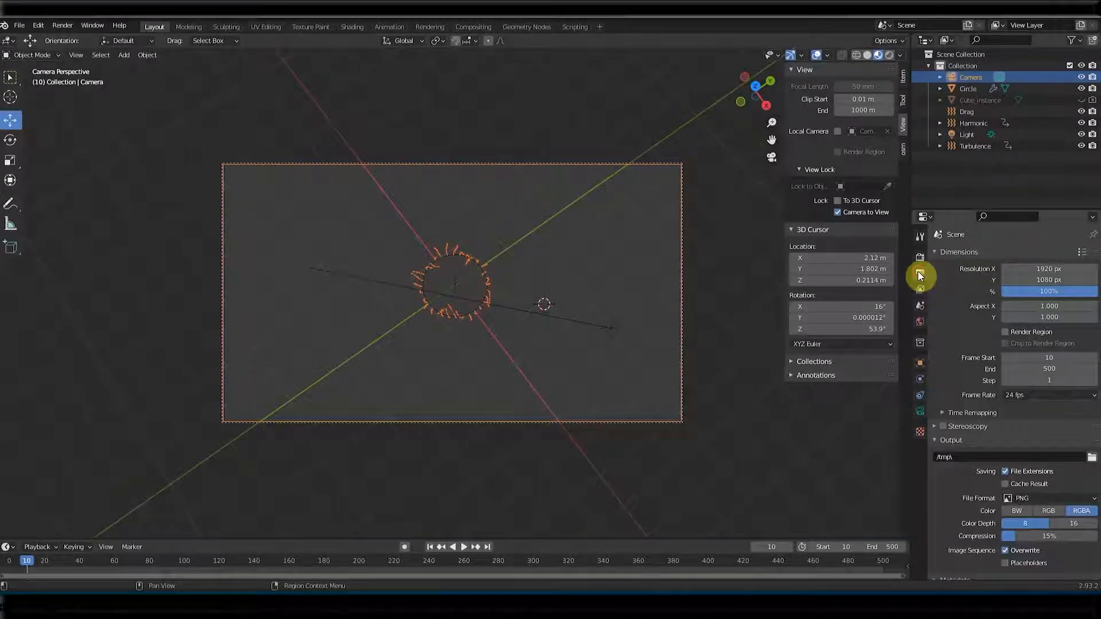
pyautogui.click(1092, 457)
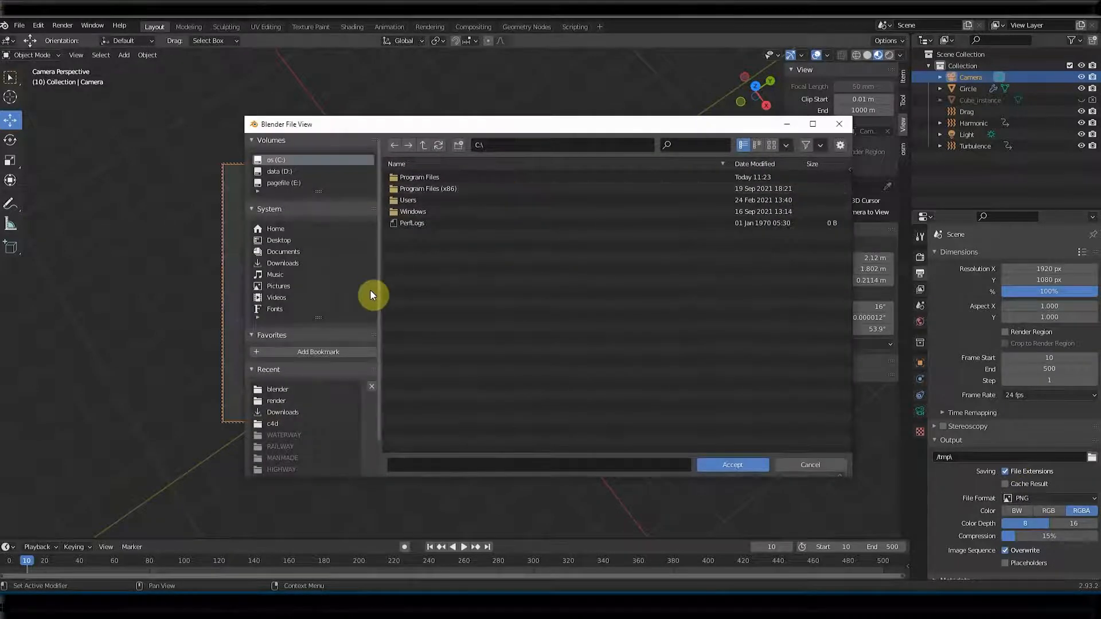
pyautogui.click(304, 388)
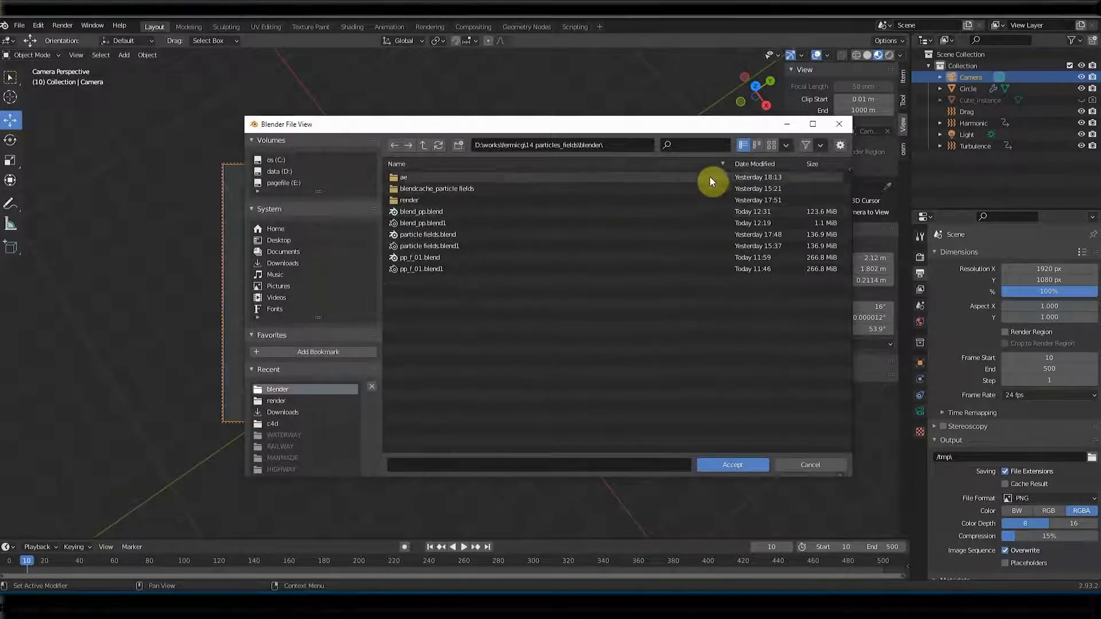
pyautogui.click(459, 146)
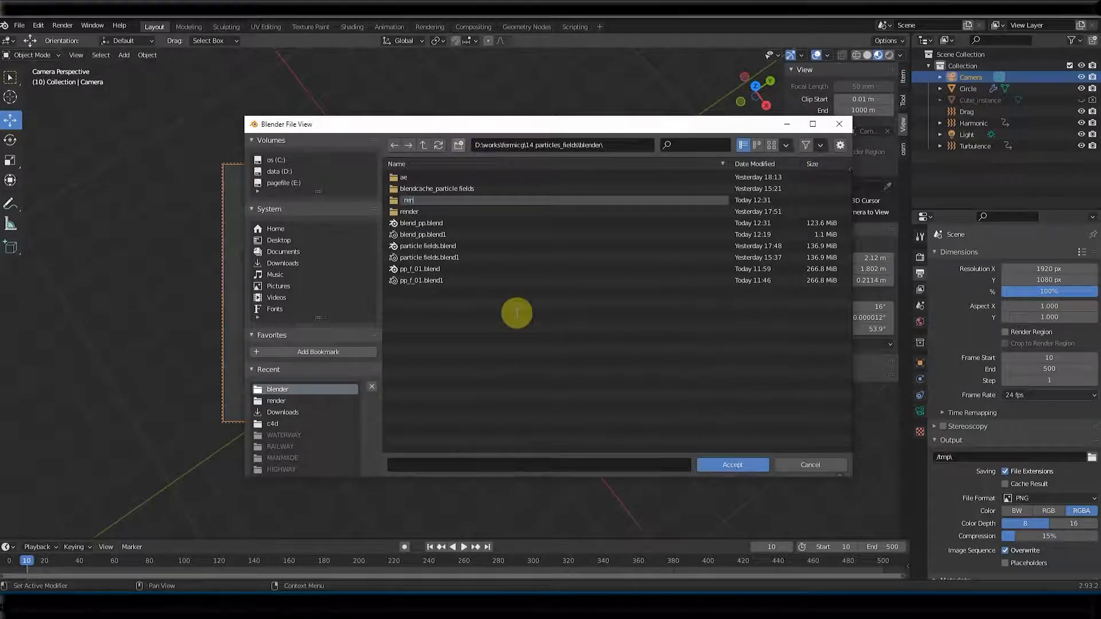
pyautogui.press('Return')
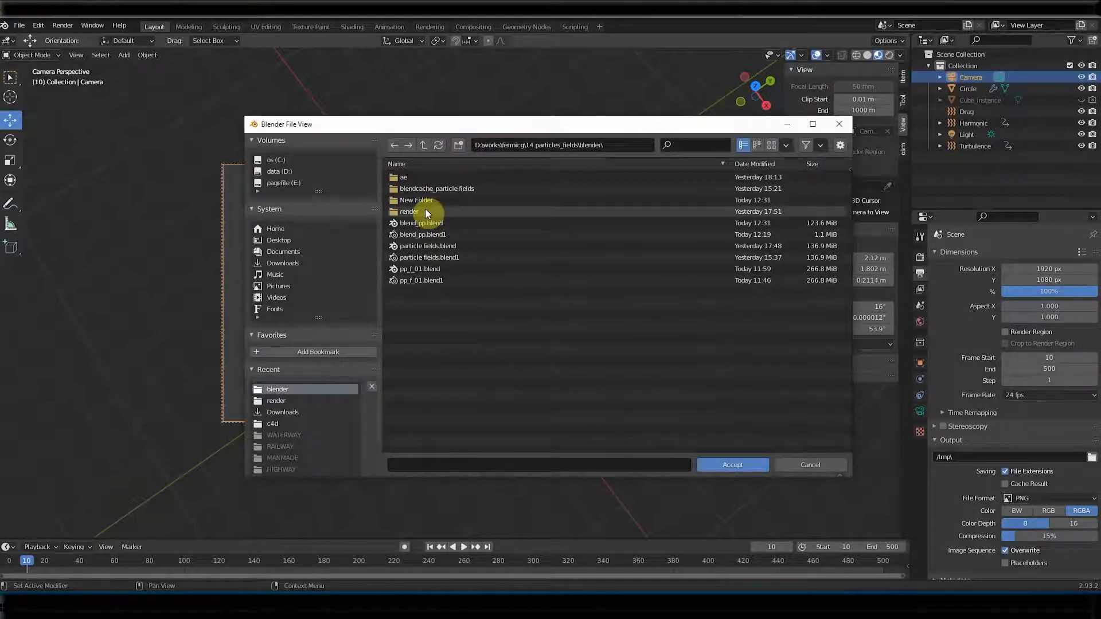
# Set the output path to the render folder with the file name dfd, and start rendering the animation
pyautogui.doubleClick(425, 210)
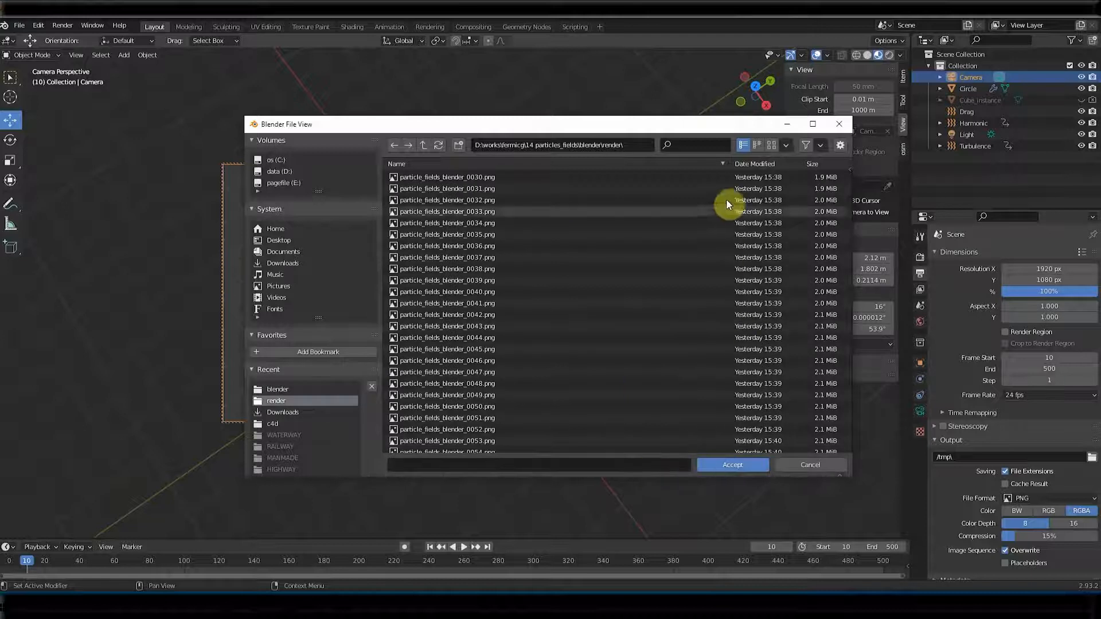
pyautogui.click(426, 465)
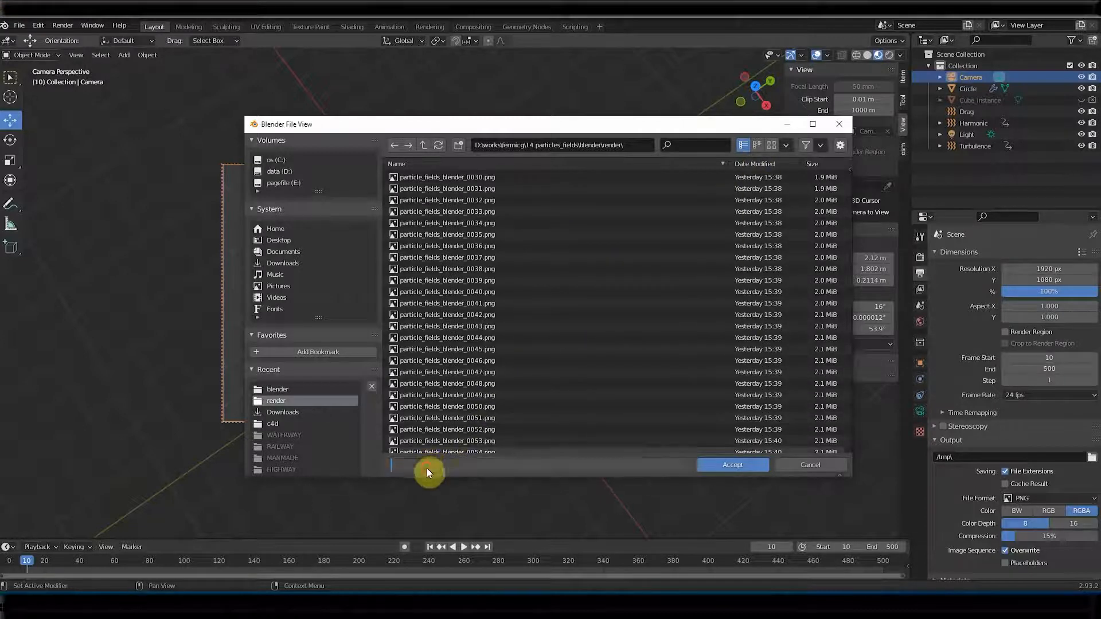
pyautogui.write('dfd')
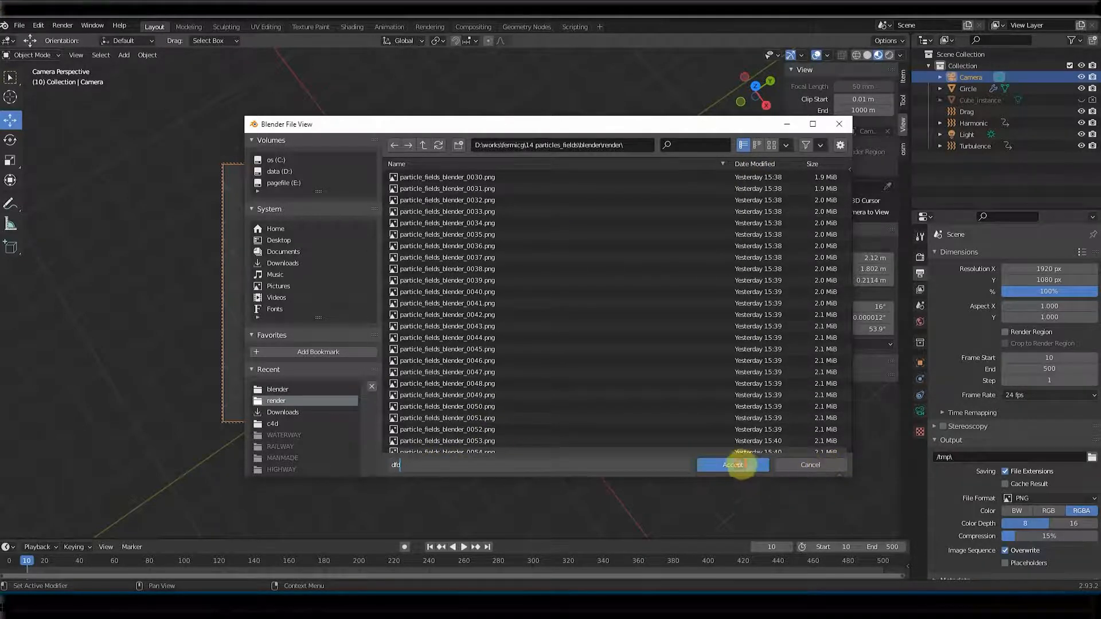
pyautogui.click(732, 465)
pyautogui.click(63, 25)
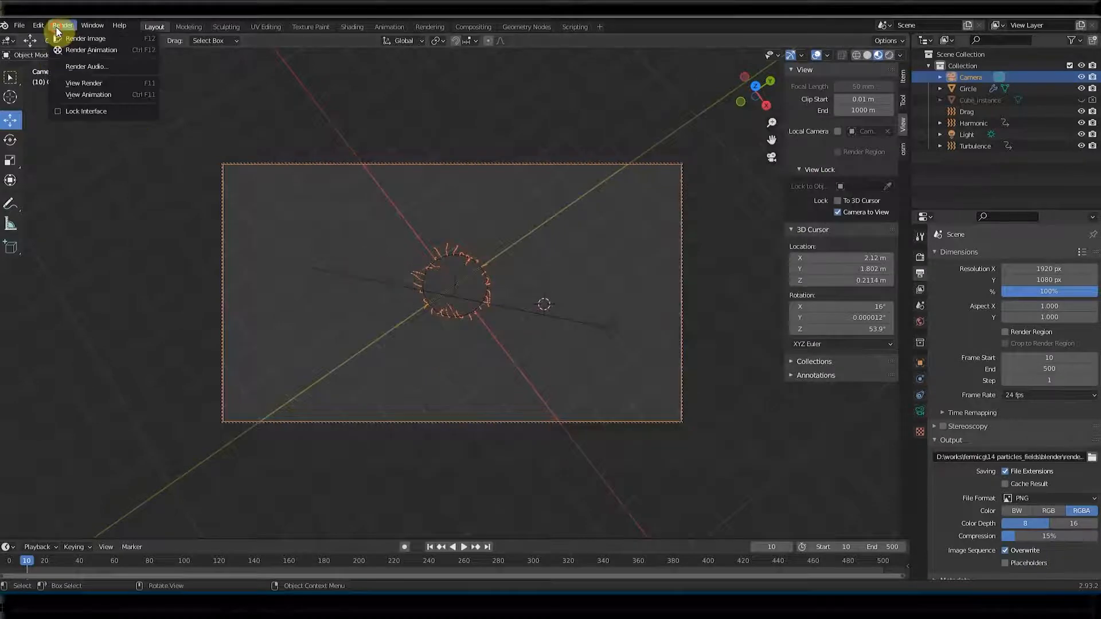
pyautogui.click(112, 52)
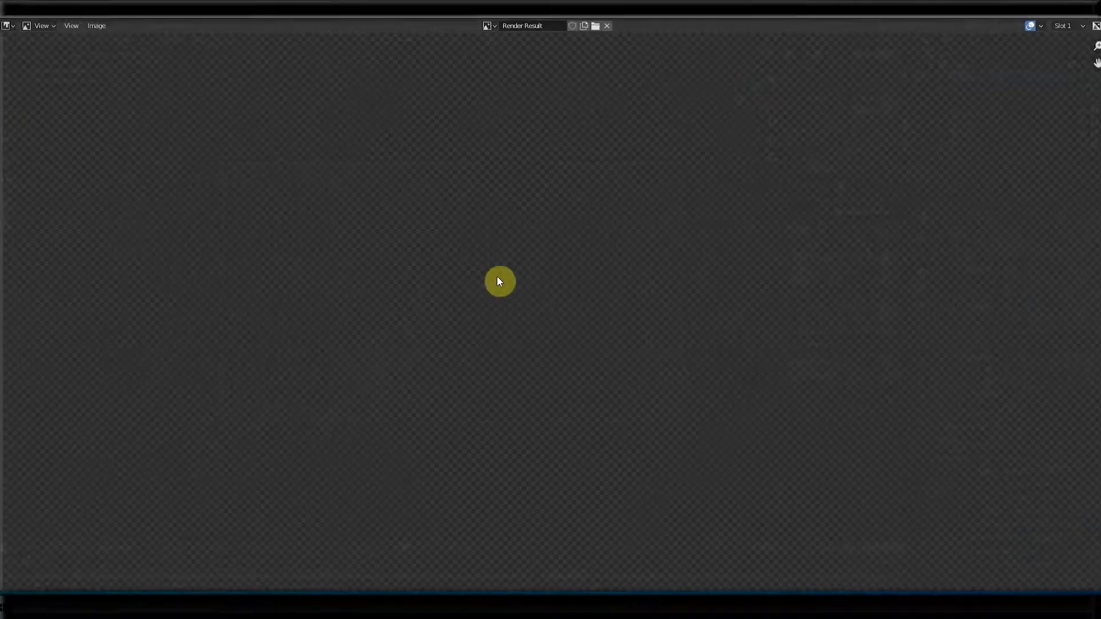